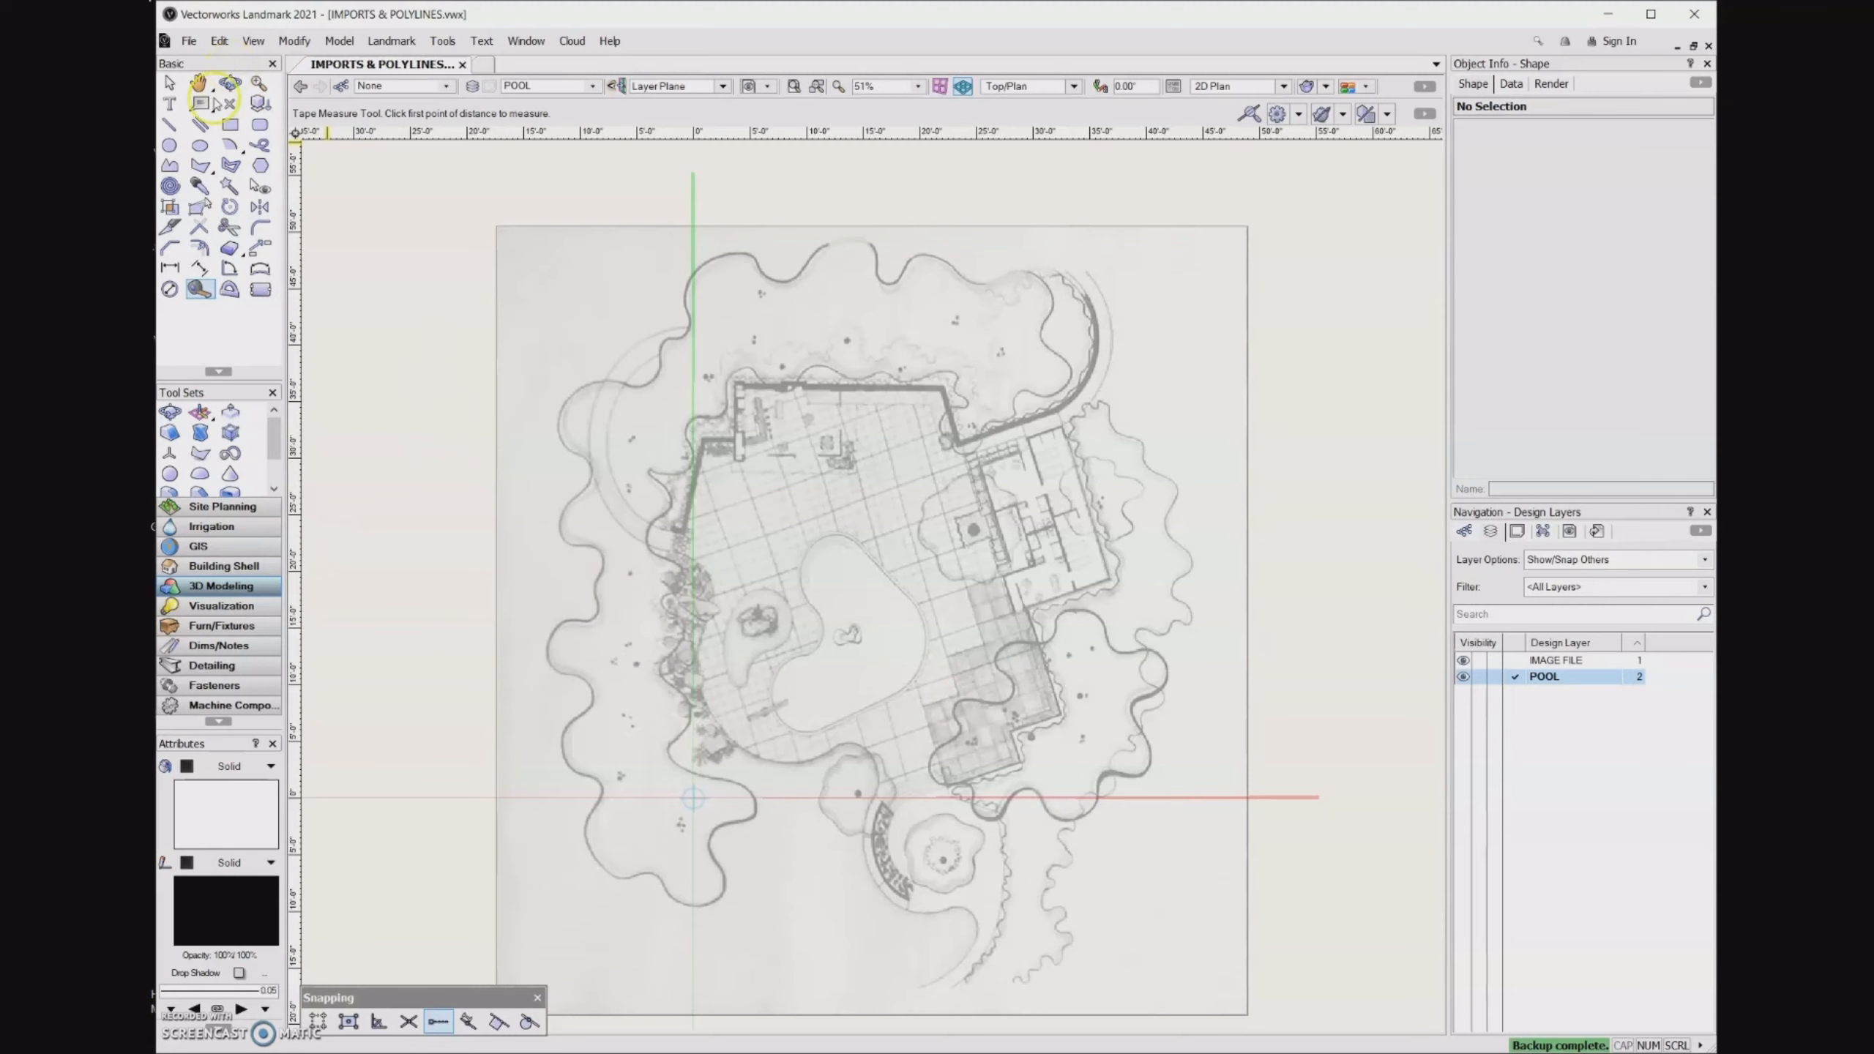
# Start a corner-vertex polyline tracing the outer edge of the patio's west wall, from its southern end around to the first jog.
pyautogui.click(170, 169)
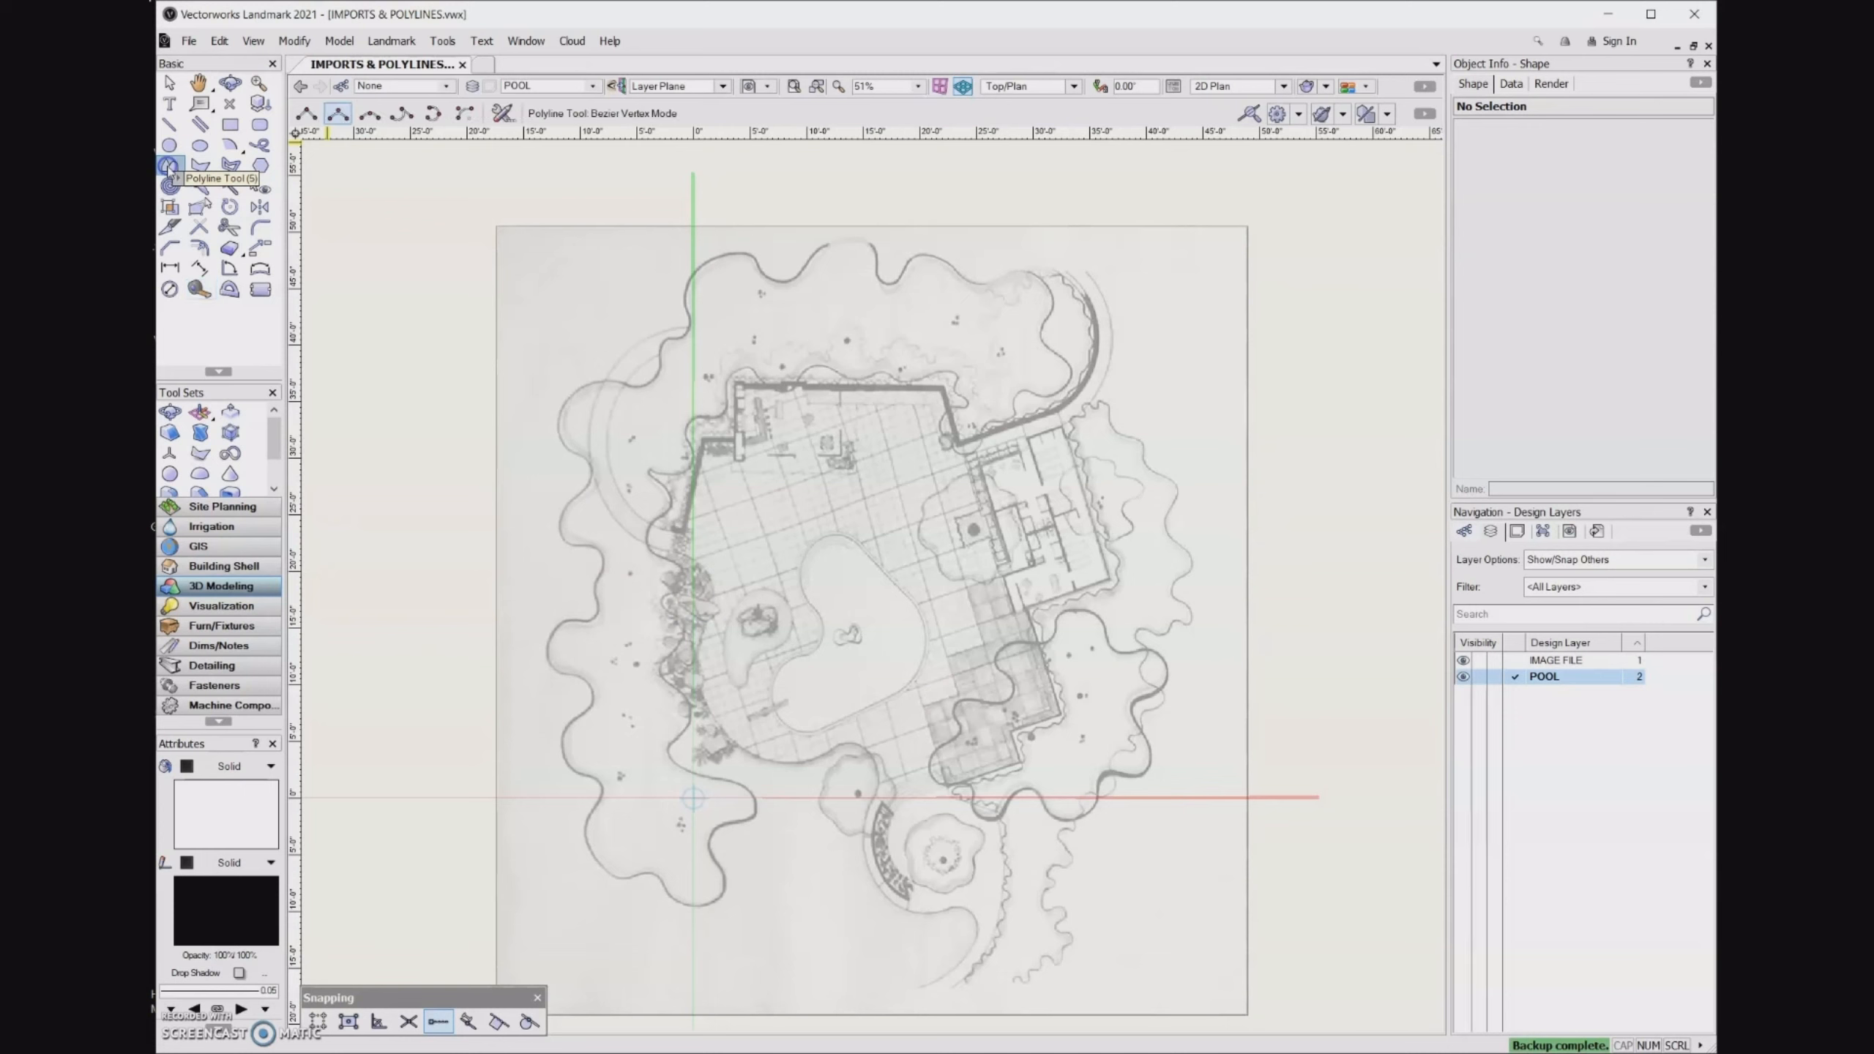
pyautogui.click(306, 114)
pyautogui.scroll(2, 912, 426)
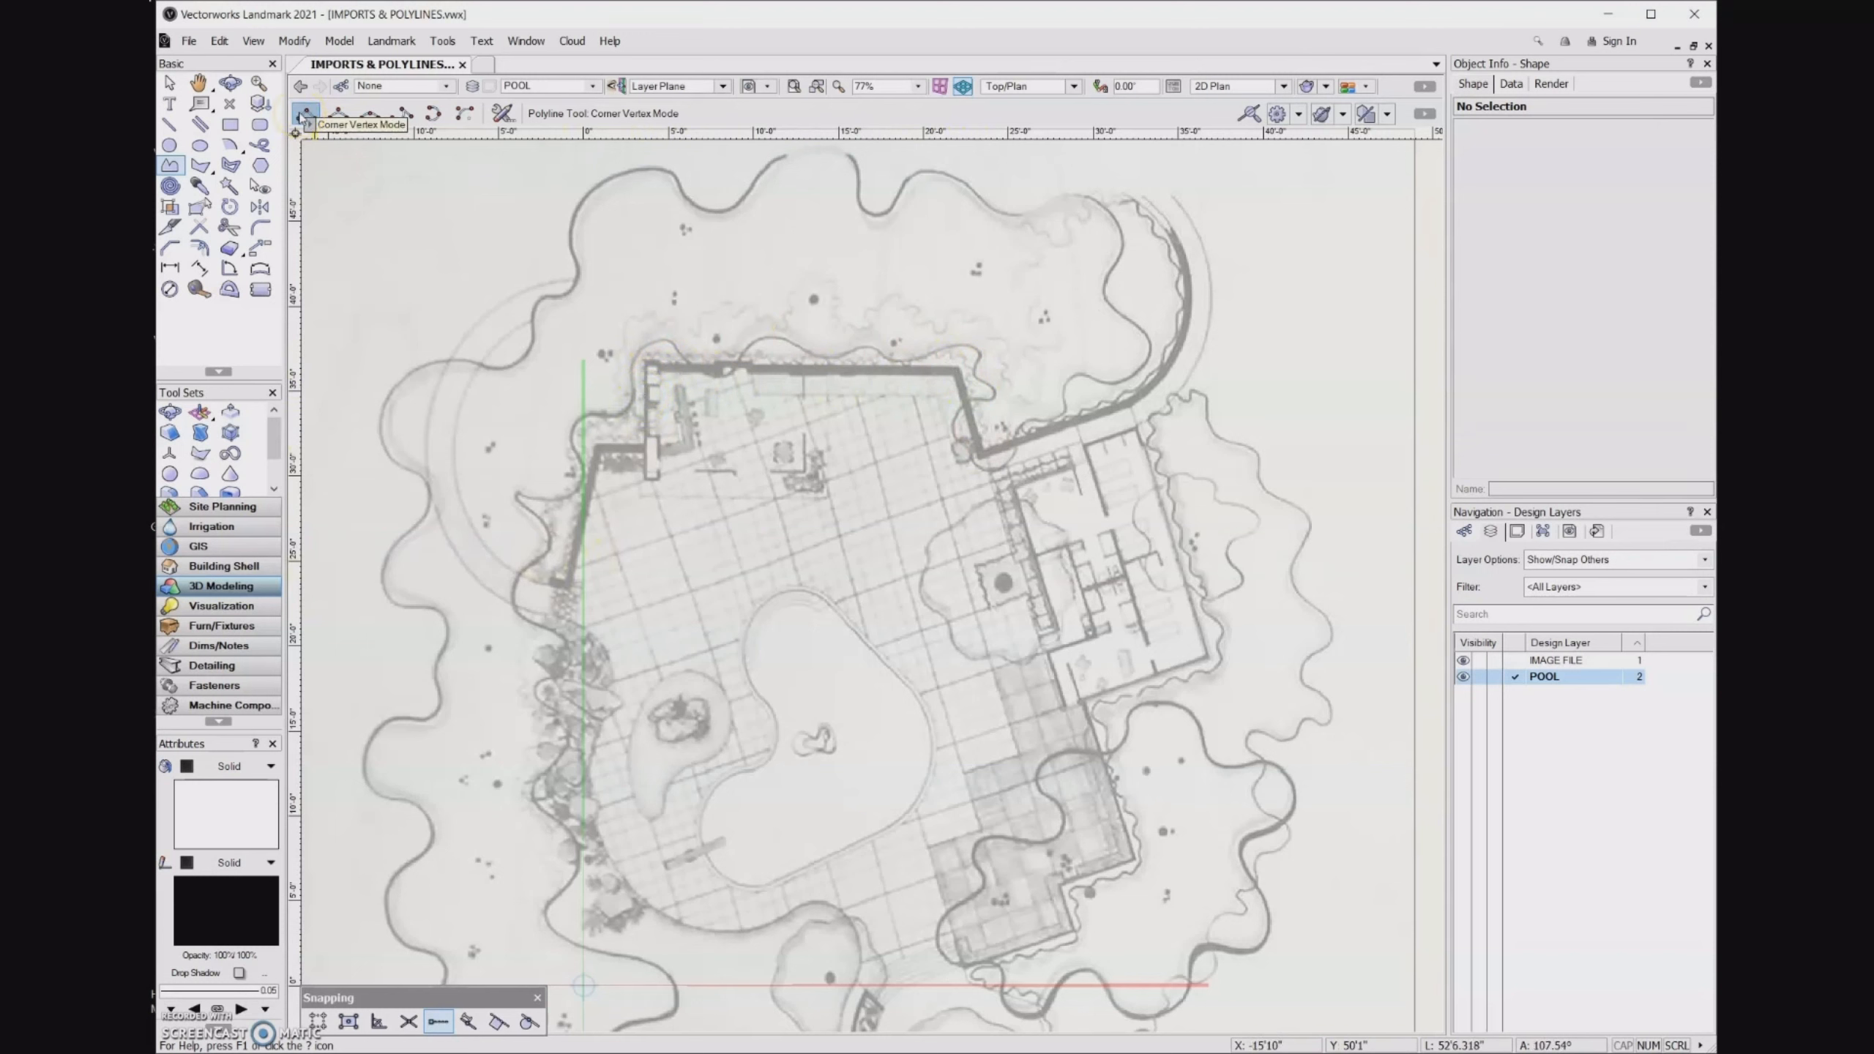
pyautogui.click(550, 578)
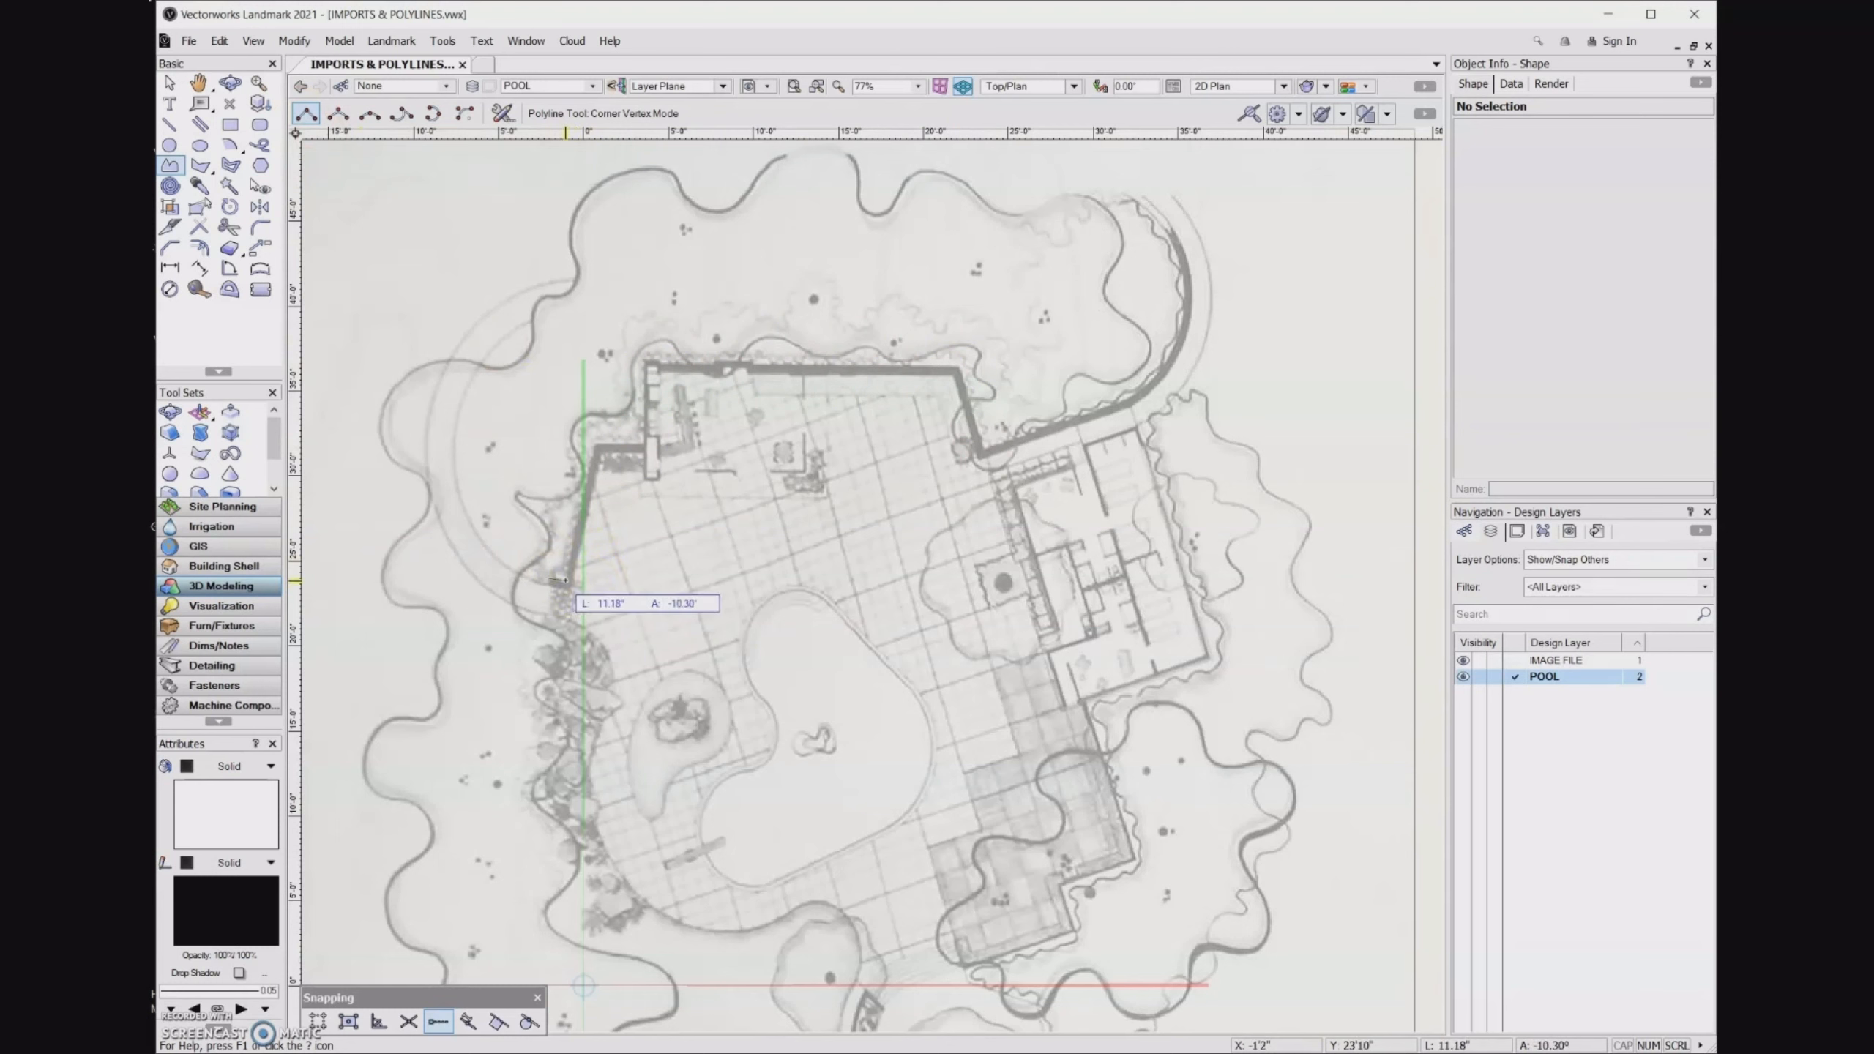
pyautogui.click(565, 580)
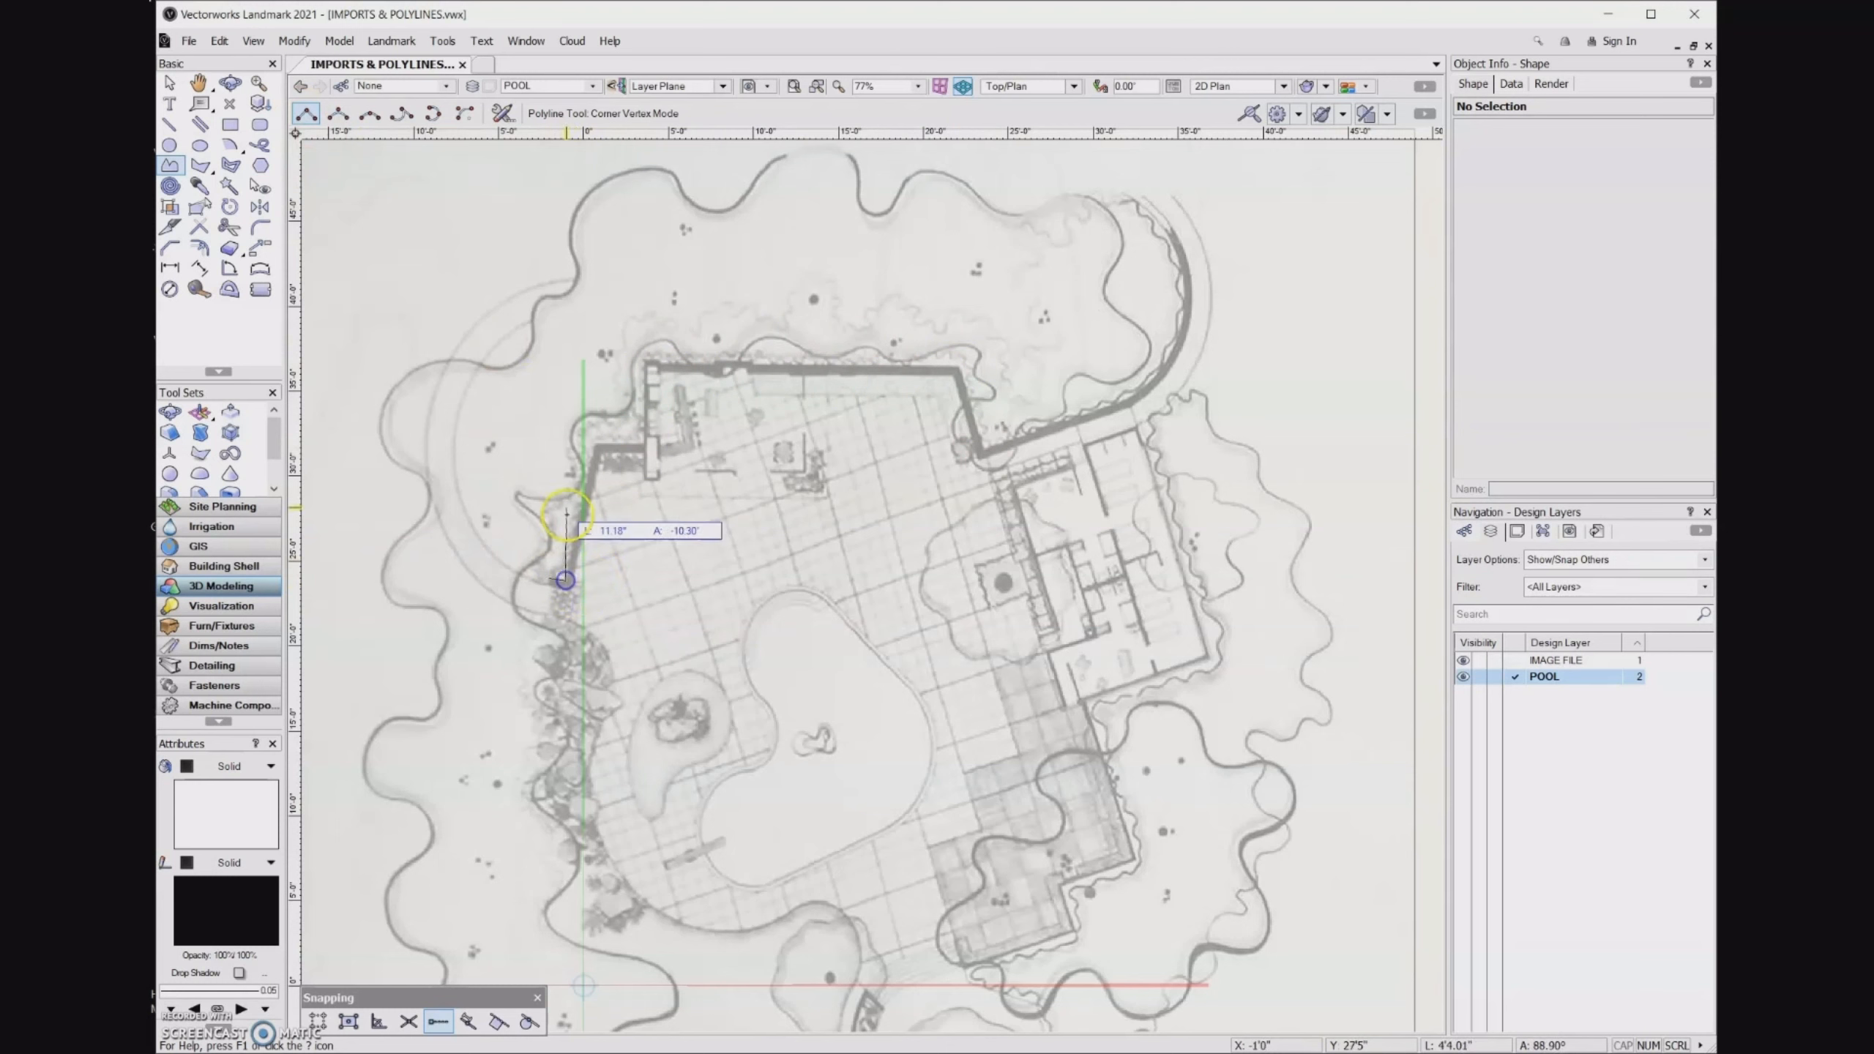
pyautogui.click(593, 445)
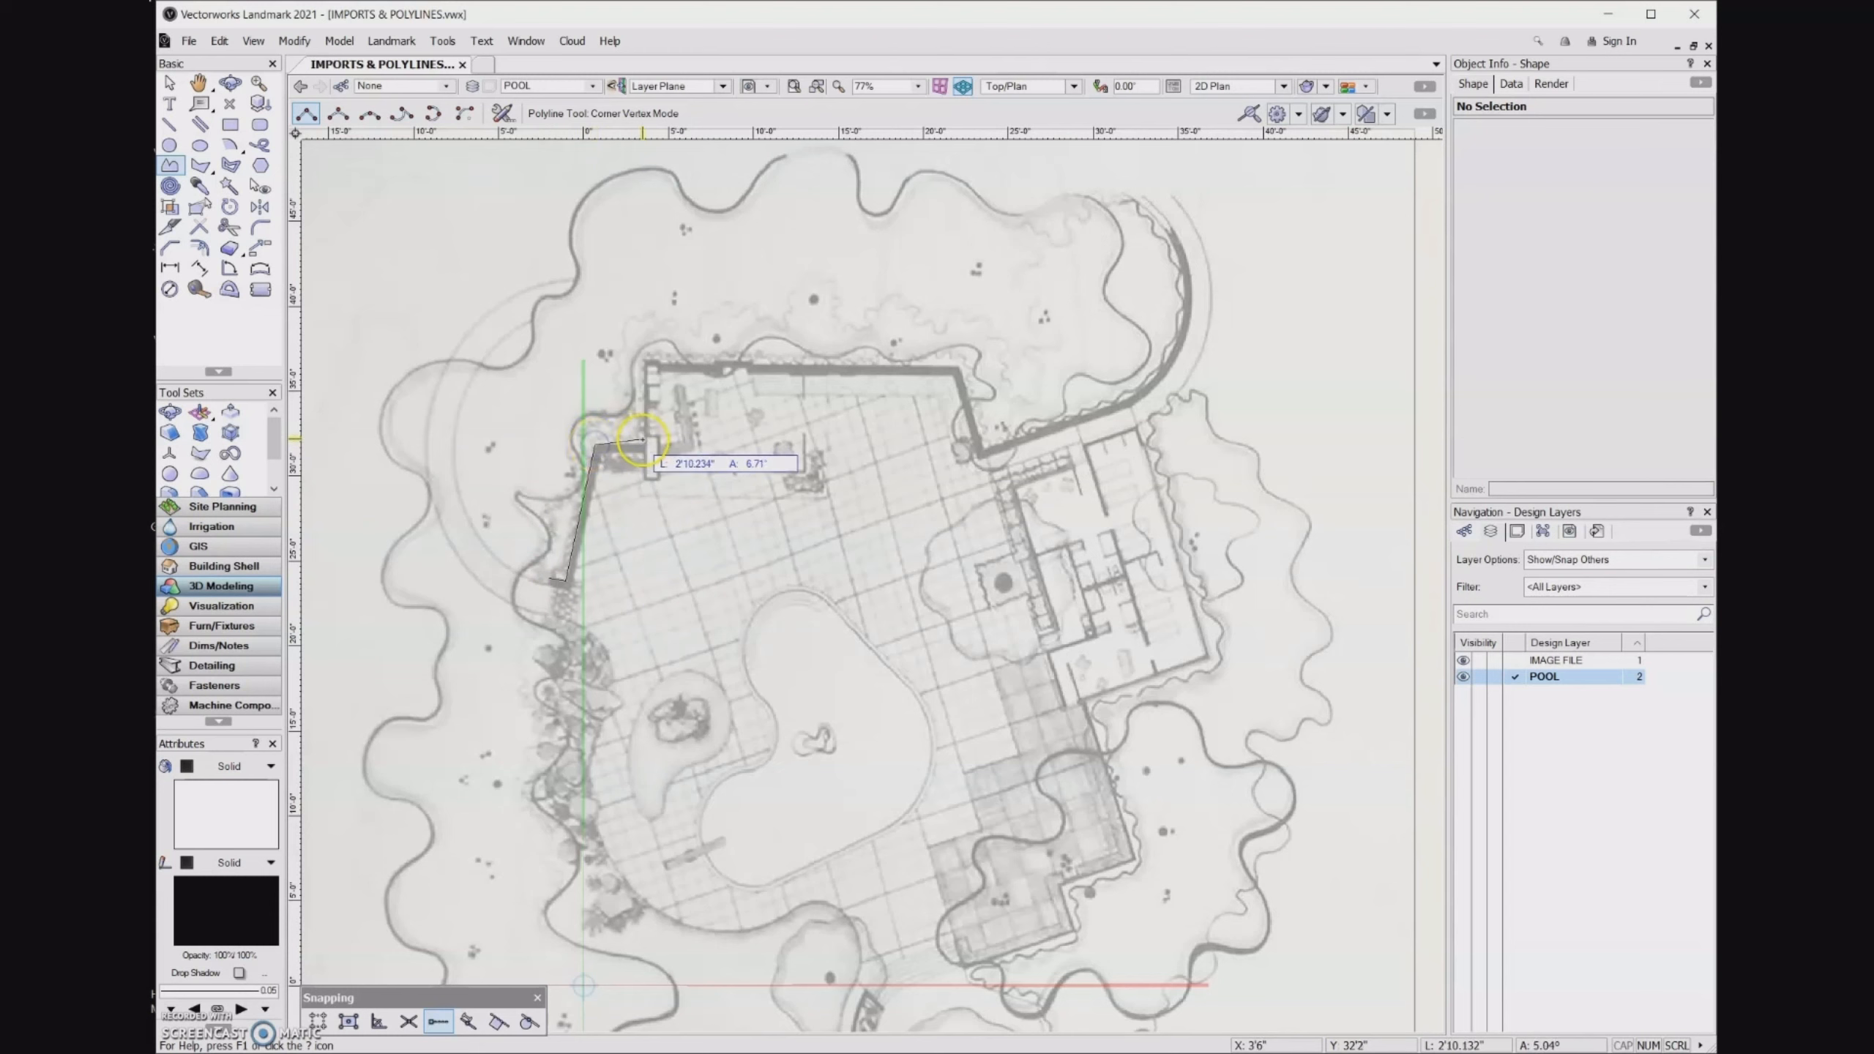
pyautogui.click(643, 446)
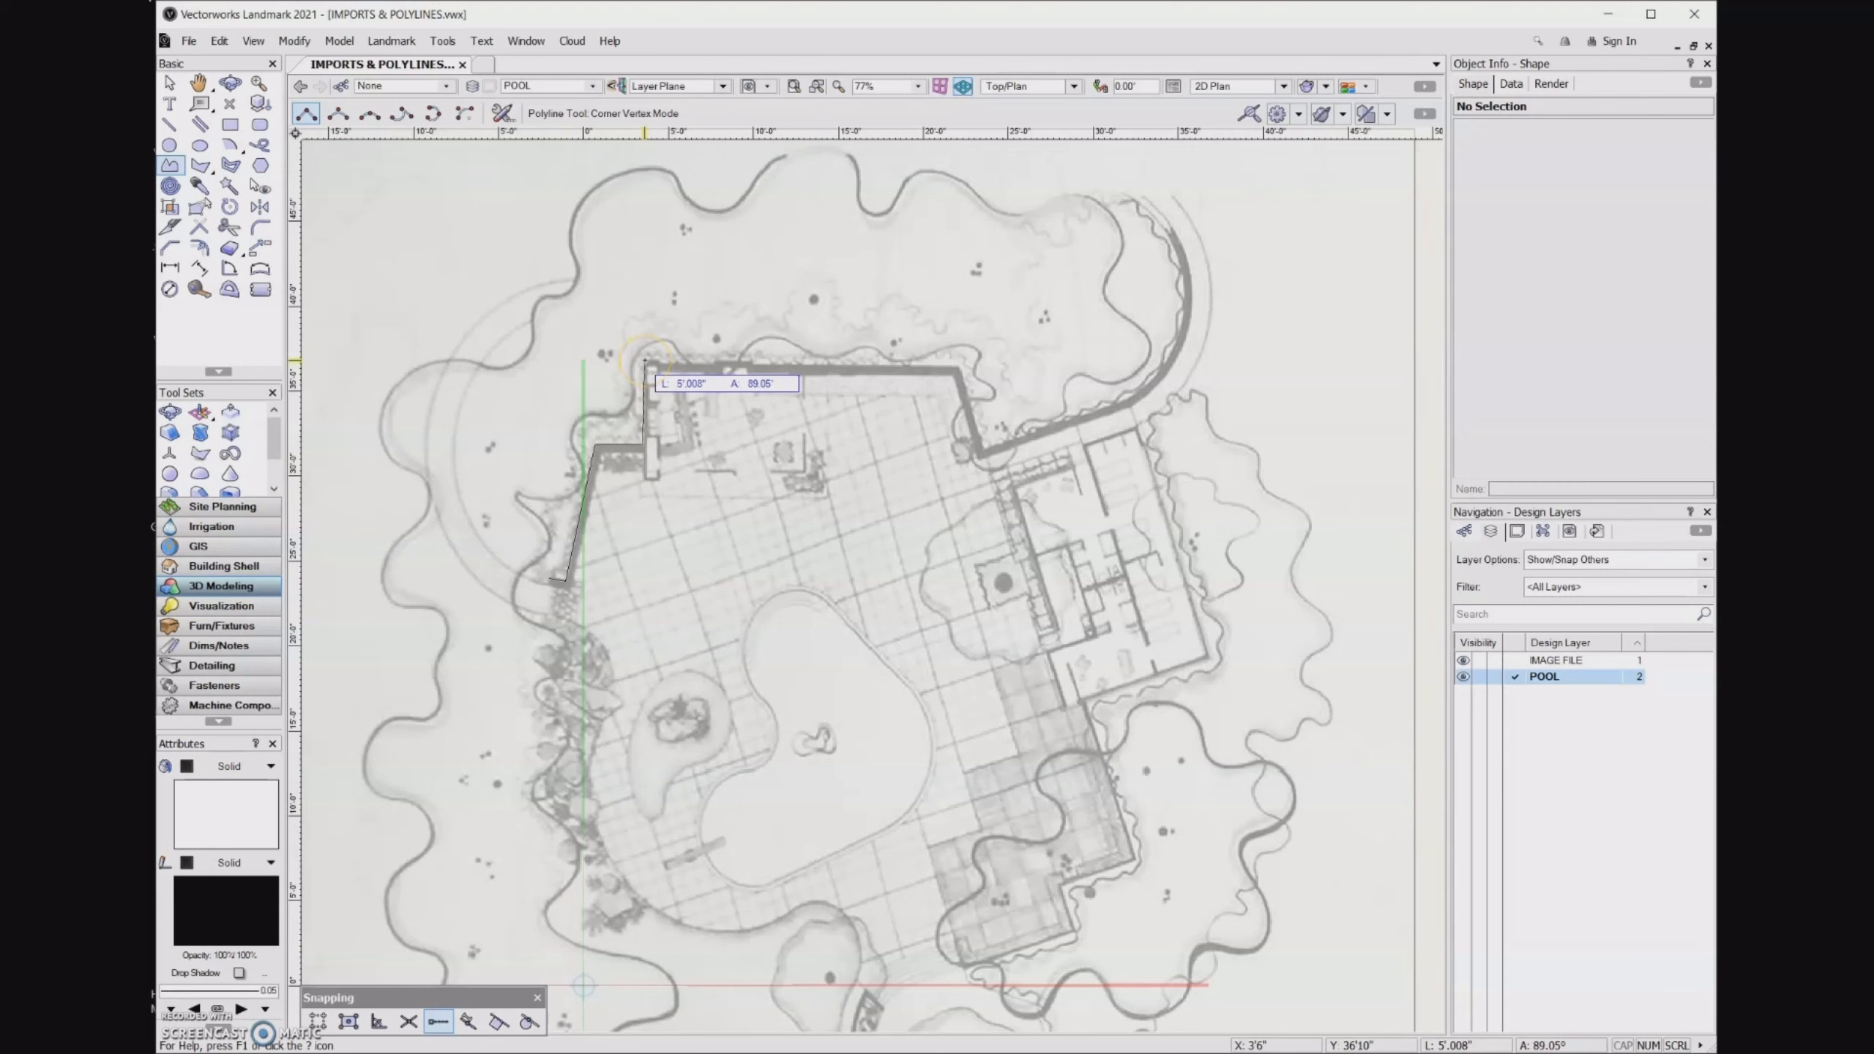
# Extend the wall polyline north to the patio's outer northwest corner and along the first short stretch of the north edge.
pyautogui.click(645, 361)
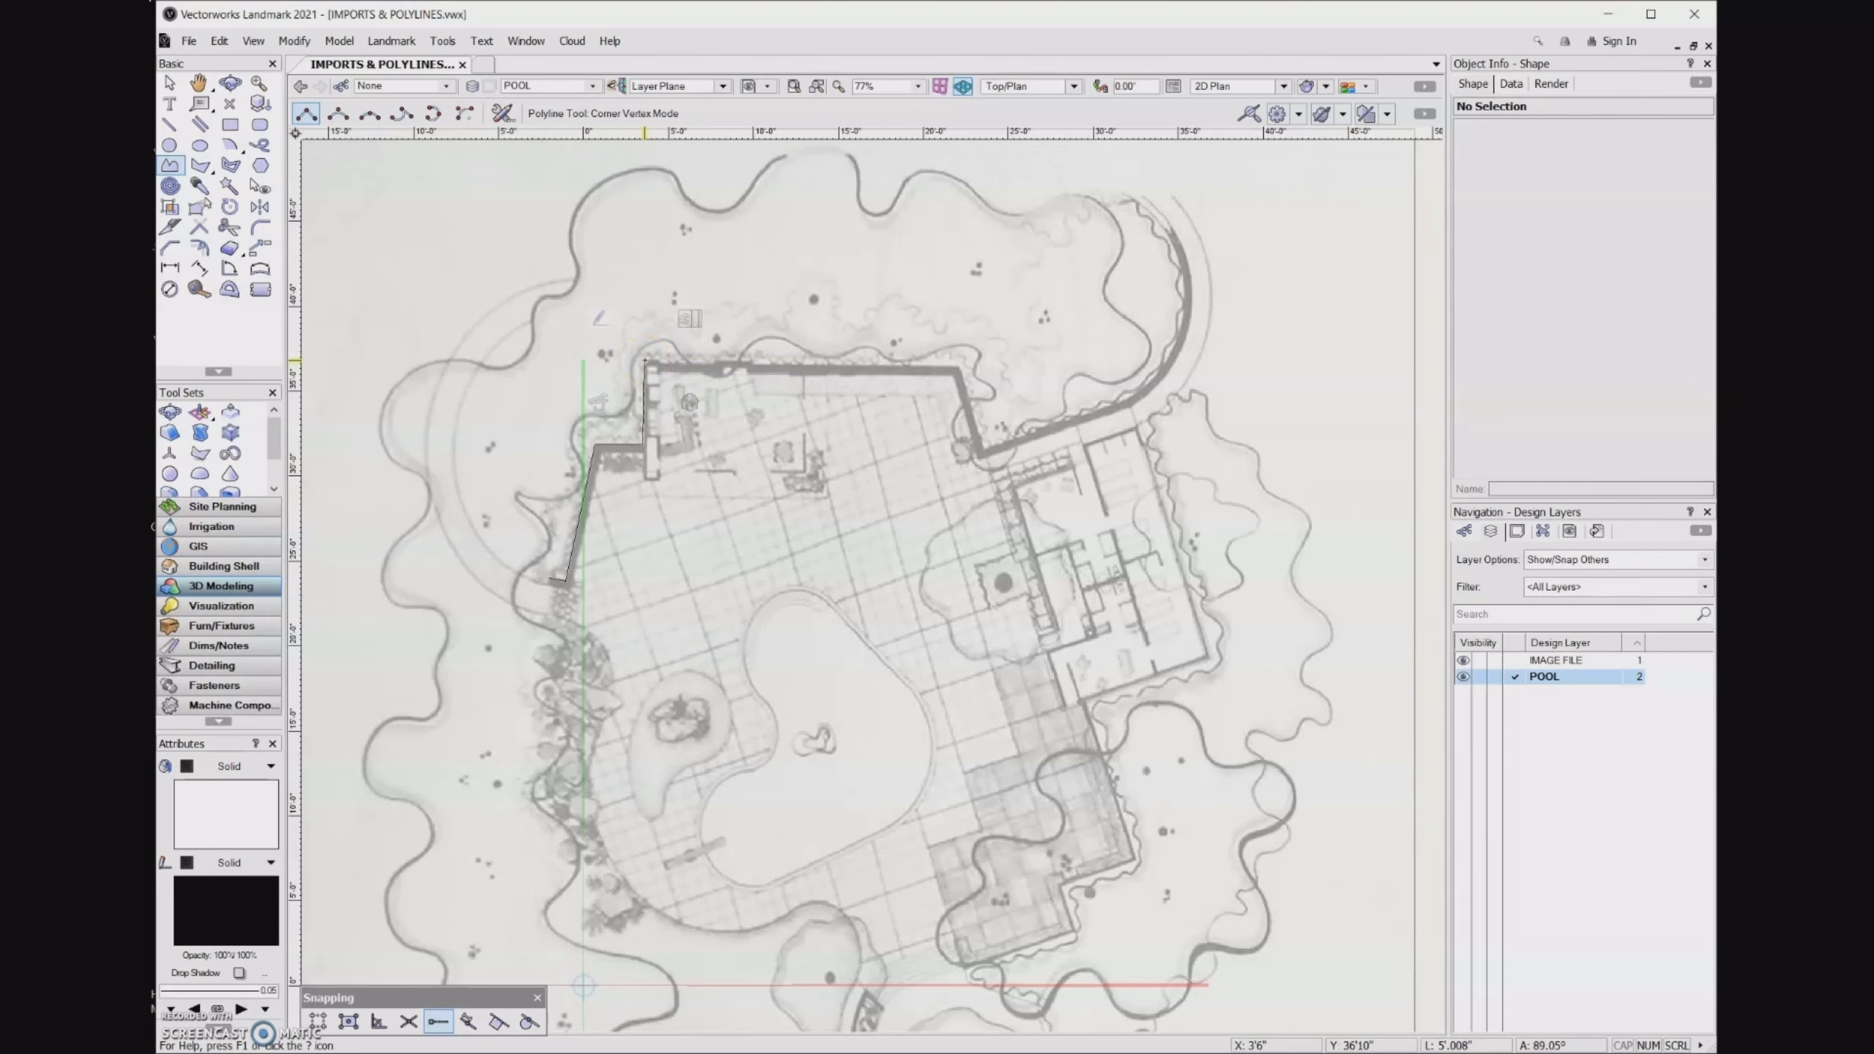
pyautogui.press('z')
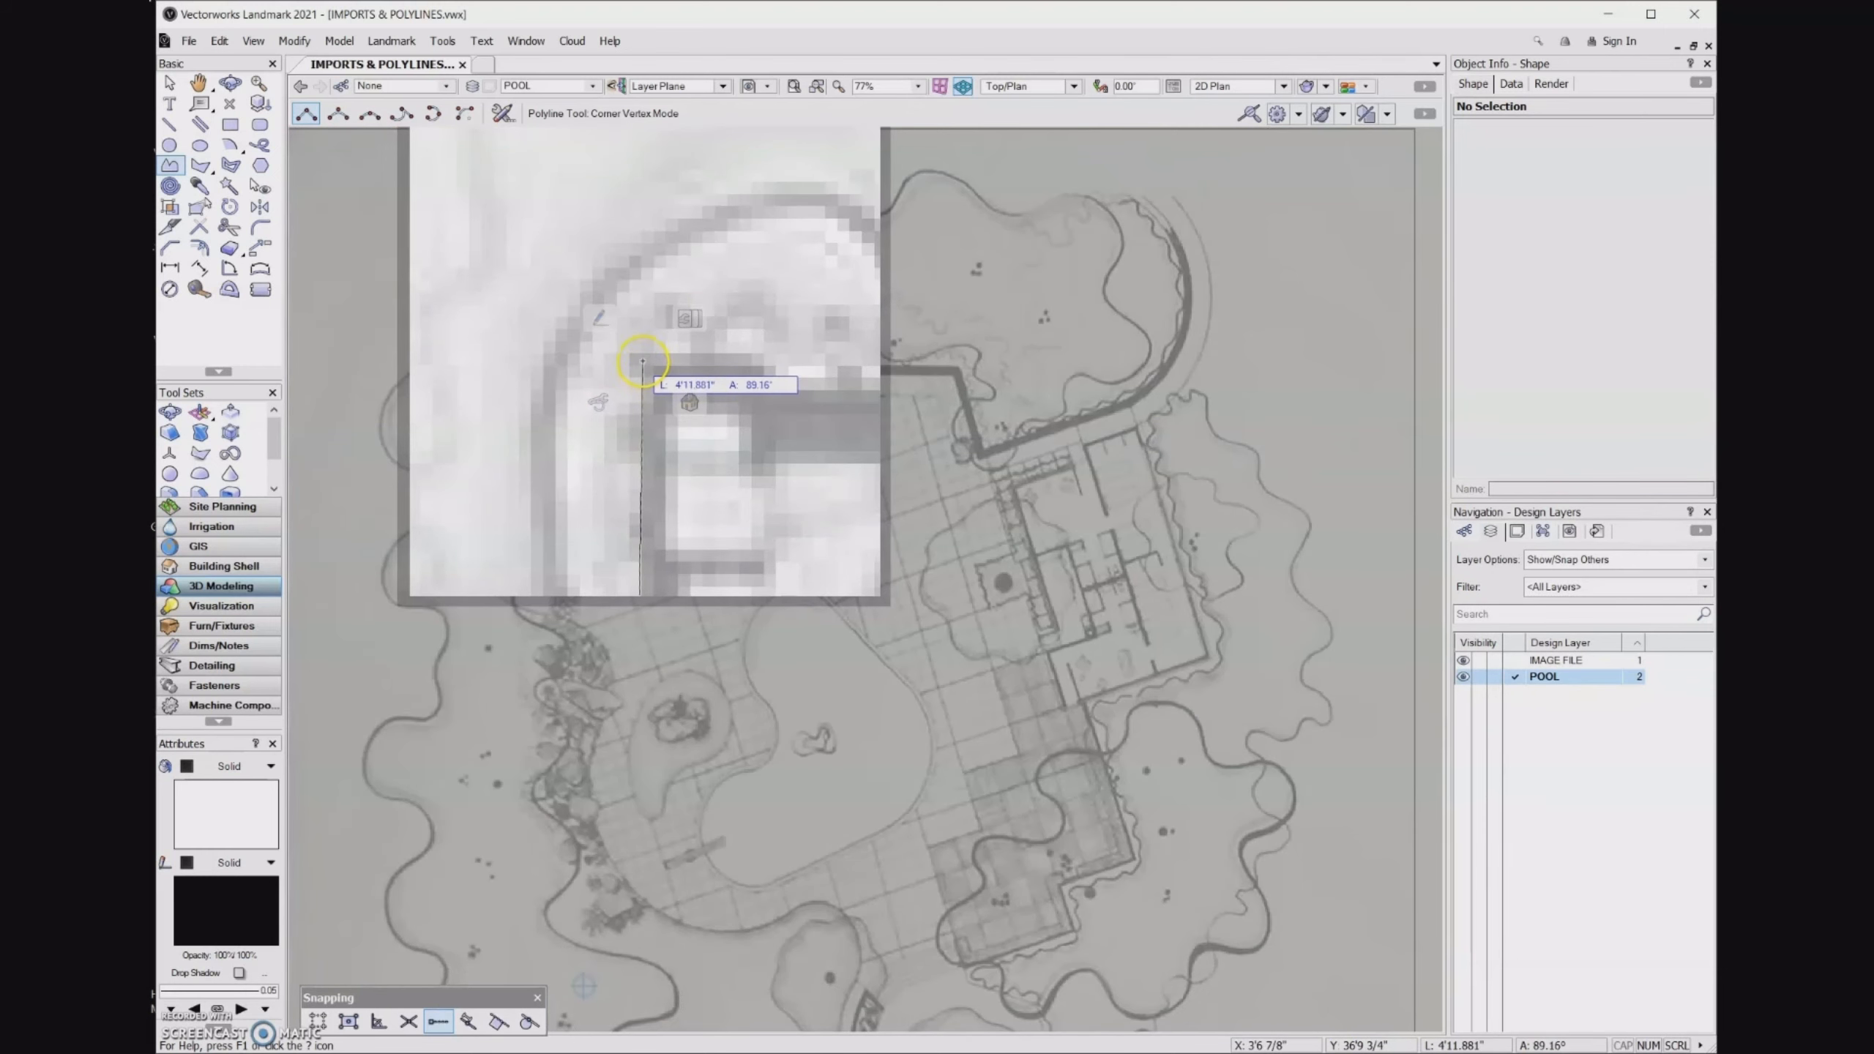
pyautogui.click(642, 369)
pyautogui.press('z')
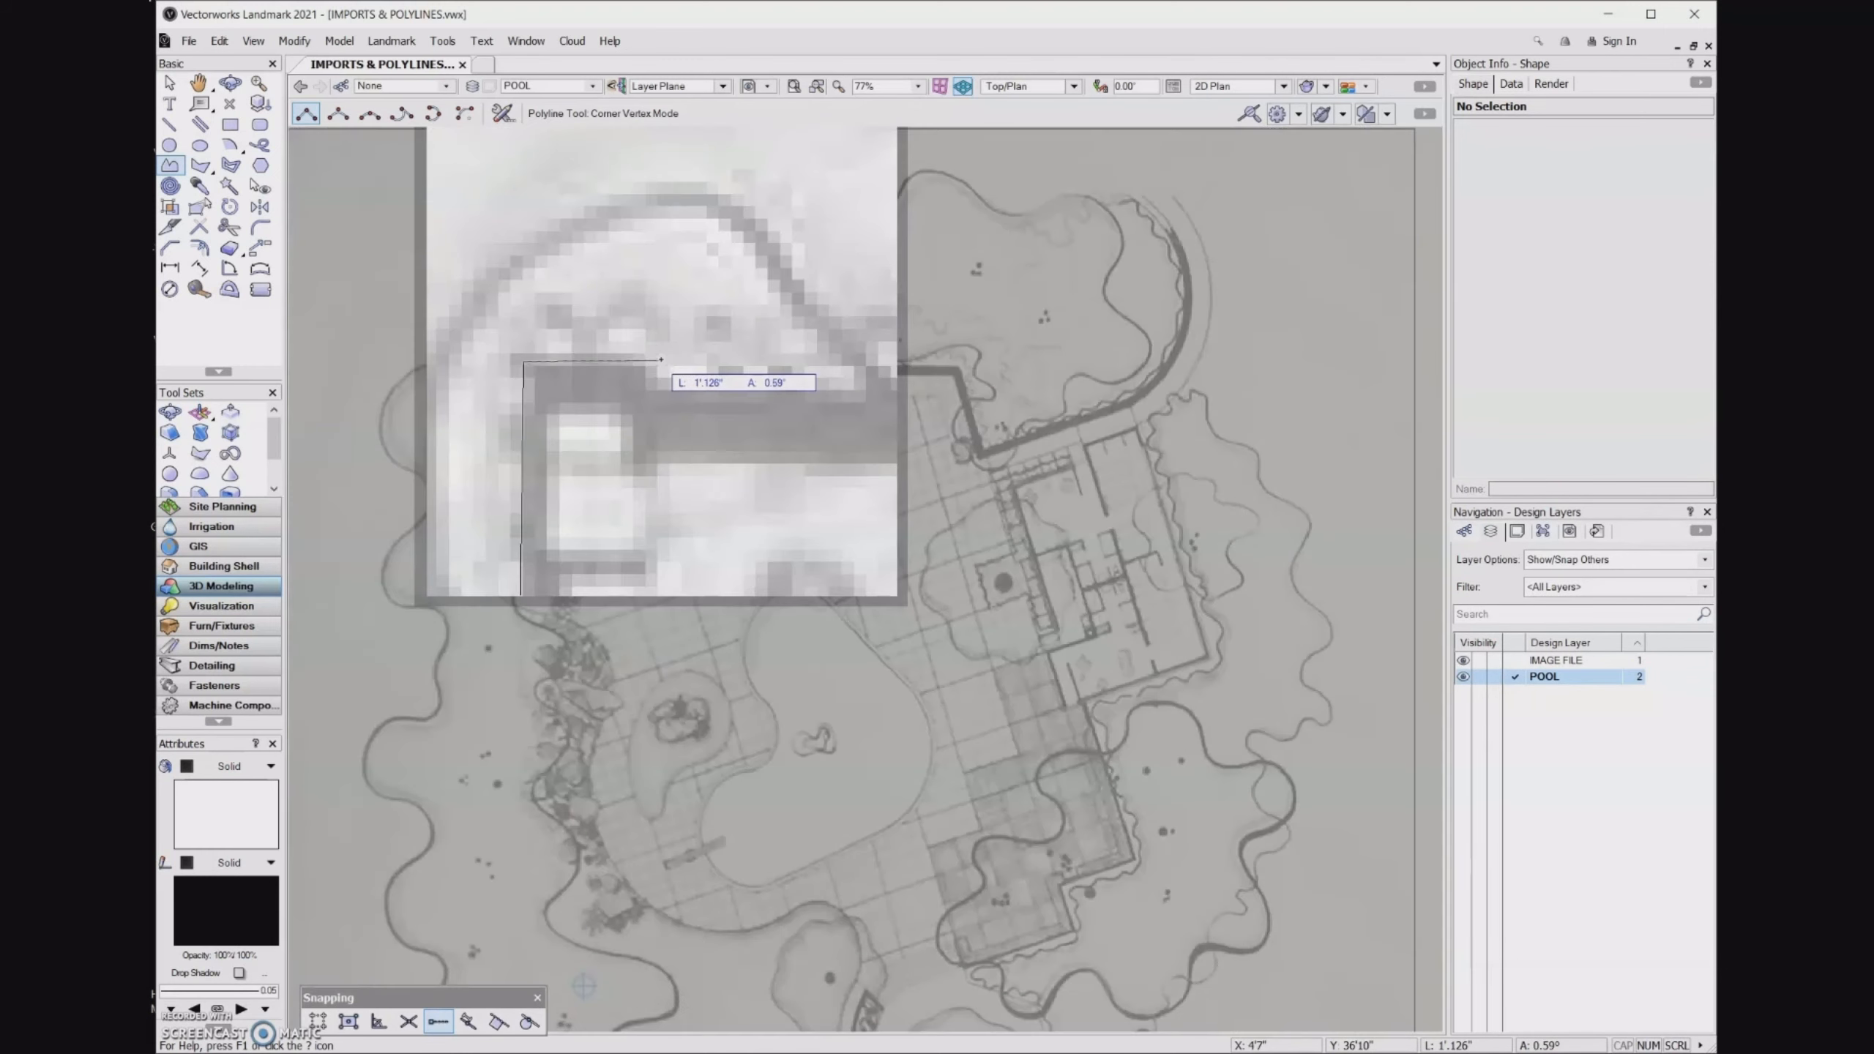
pyautogui.click(659, 361)
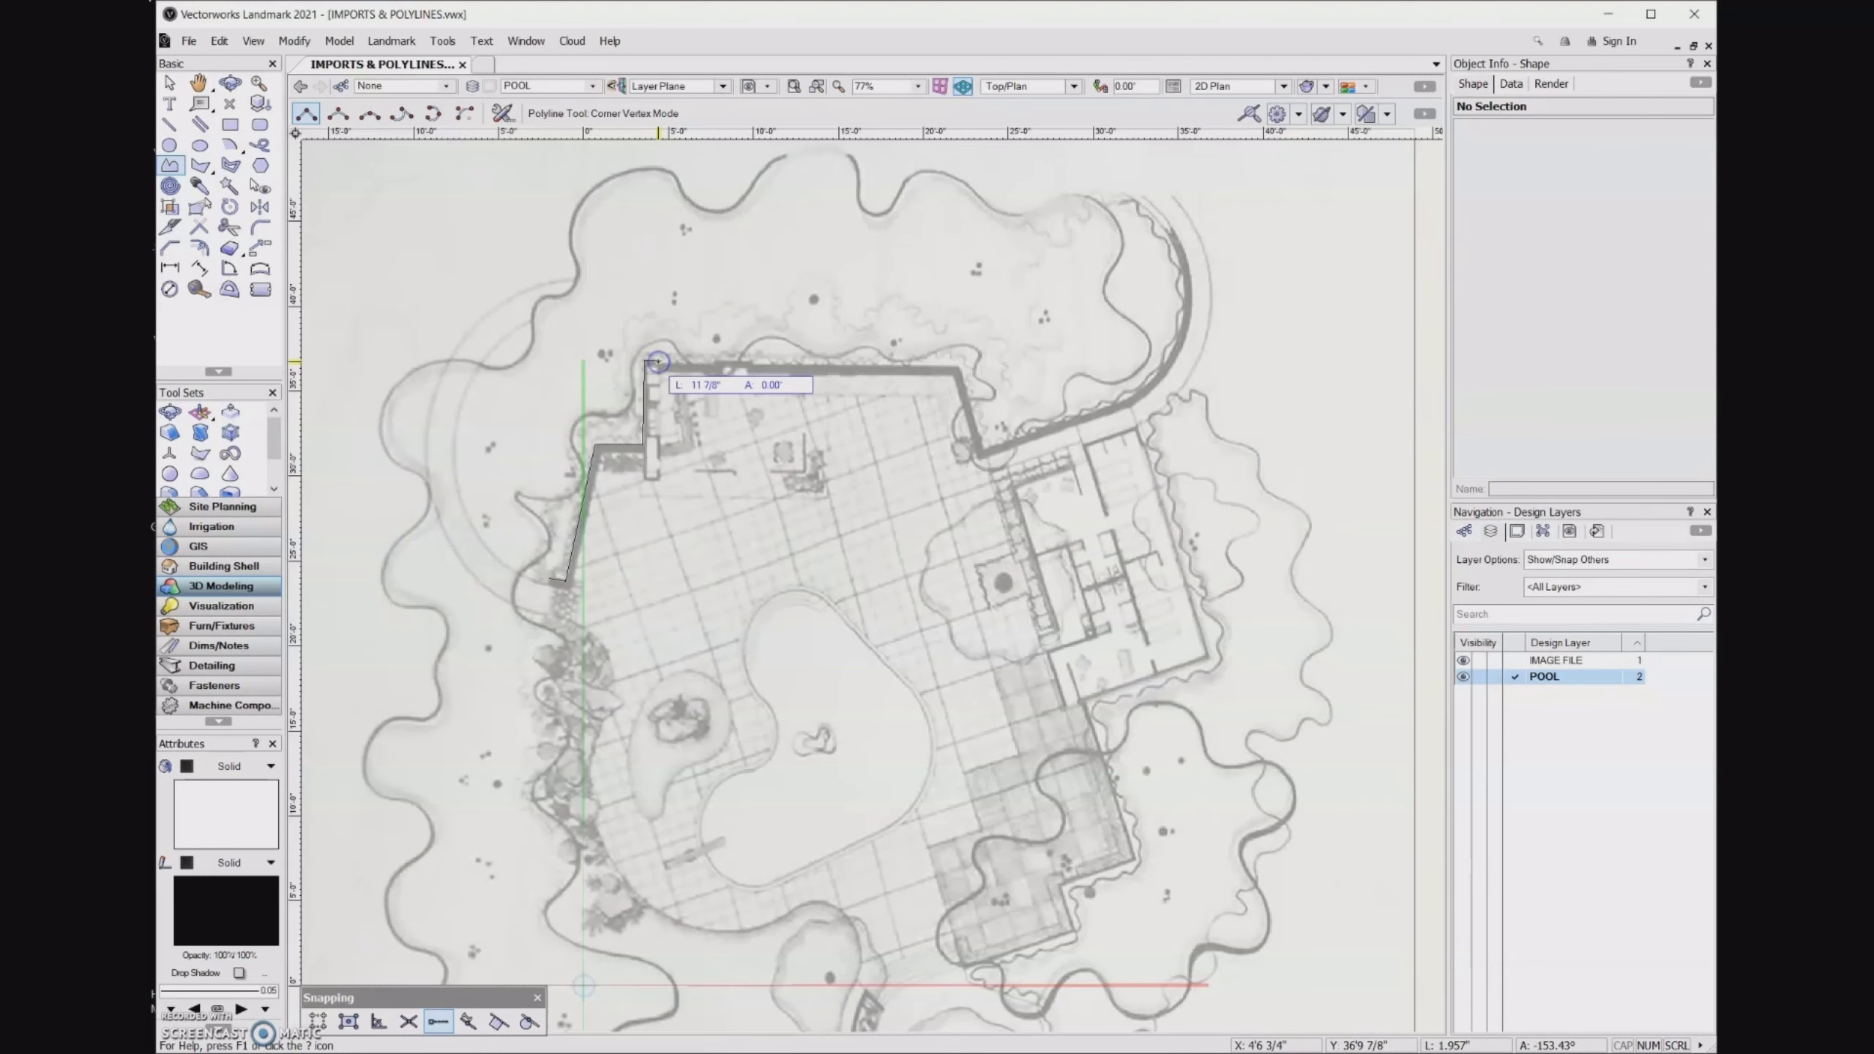
# Continue the polyline around the small step and along the north wall's outer edge, and end it just past the next step.
pyautogui.press('z')
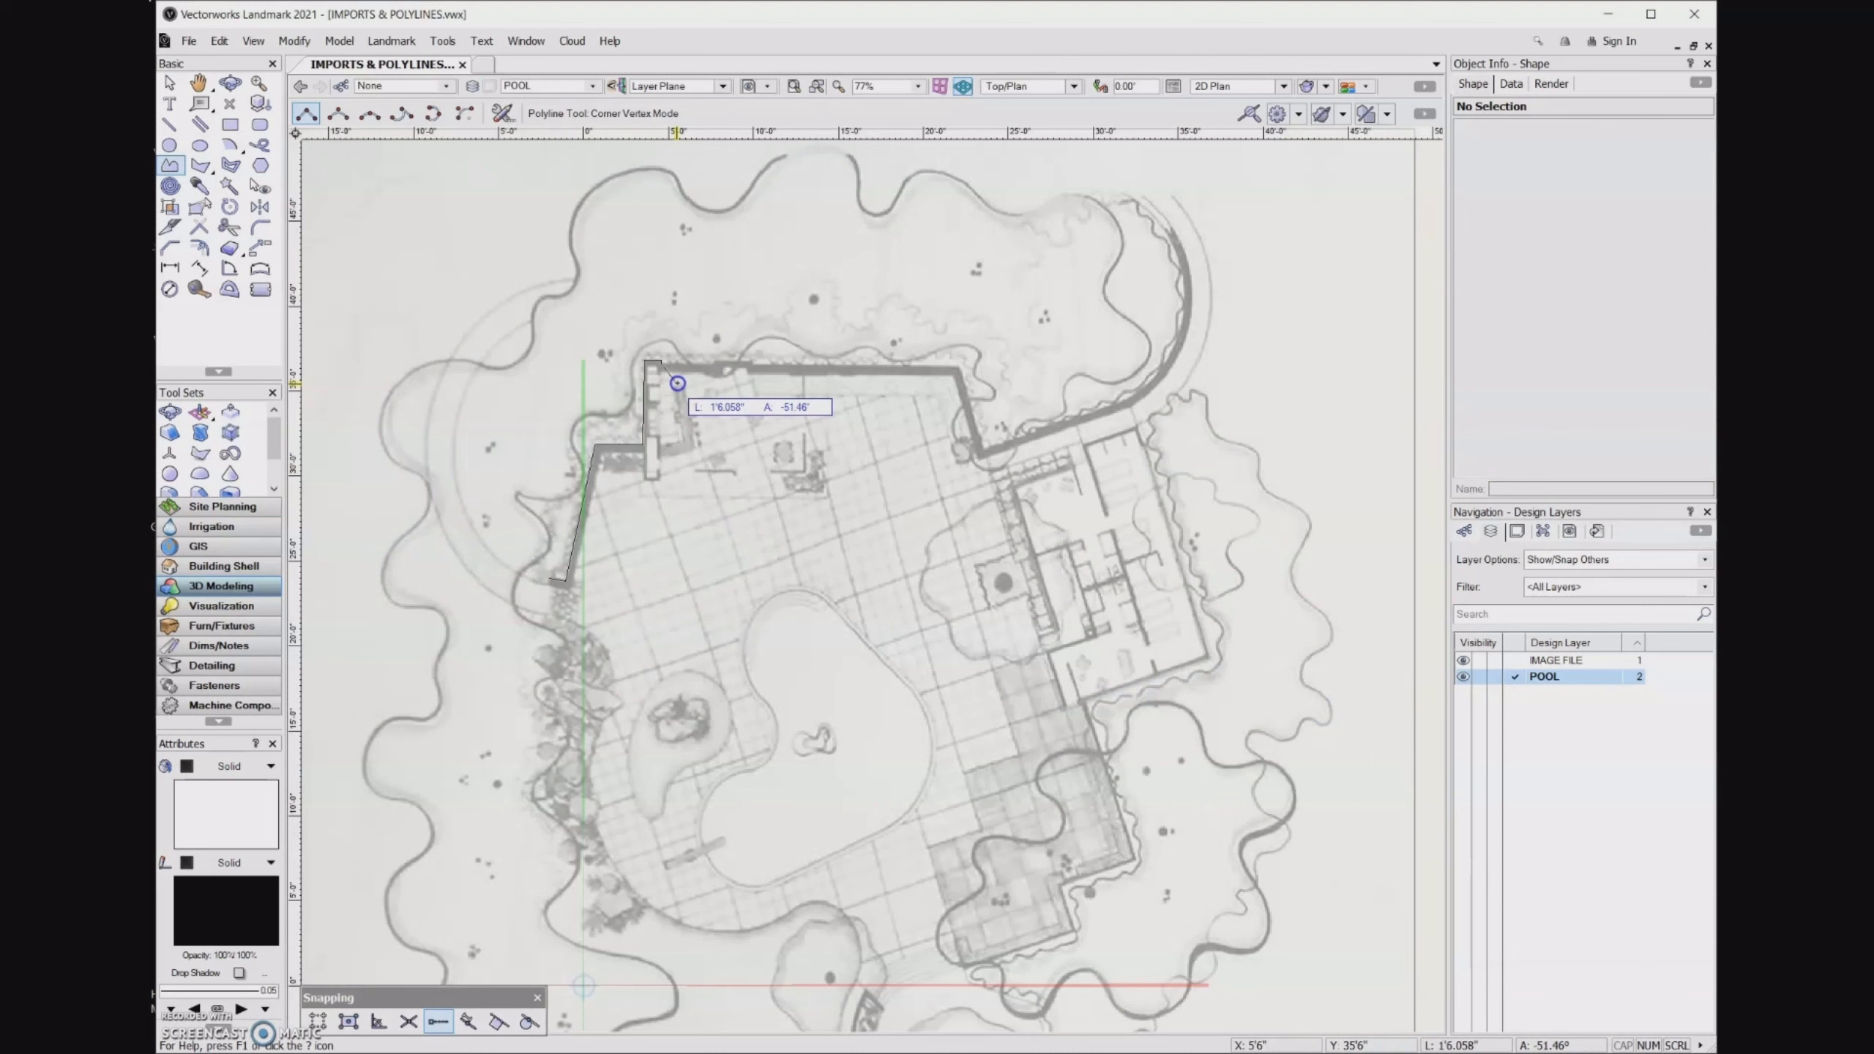
pyautogui.click(675, 381)
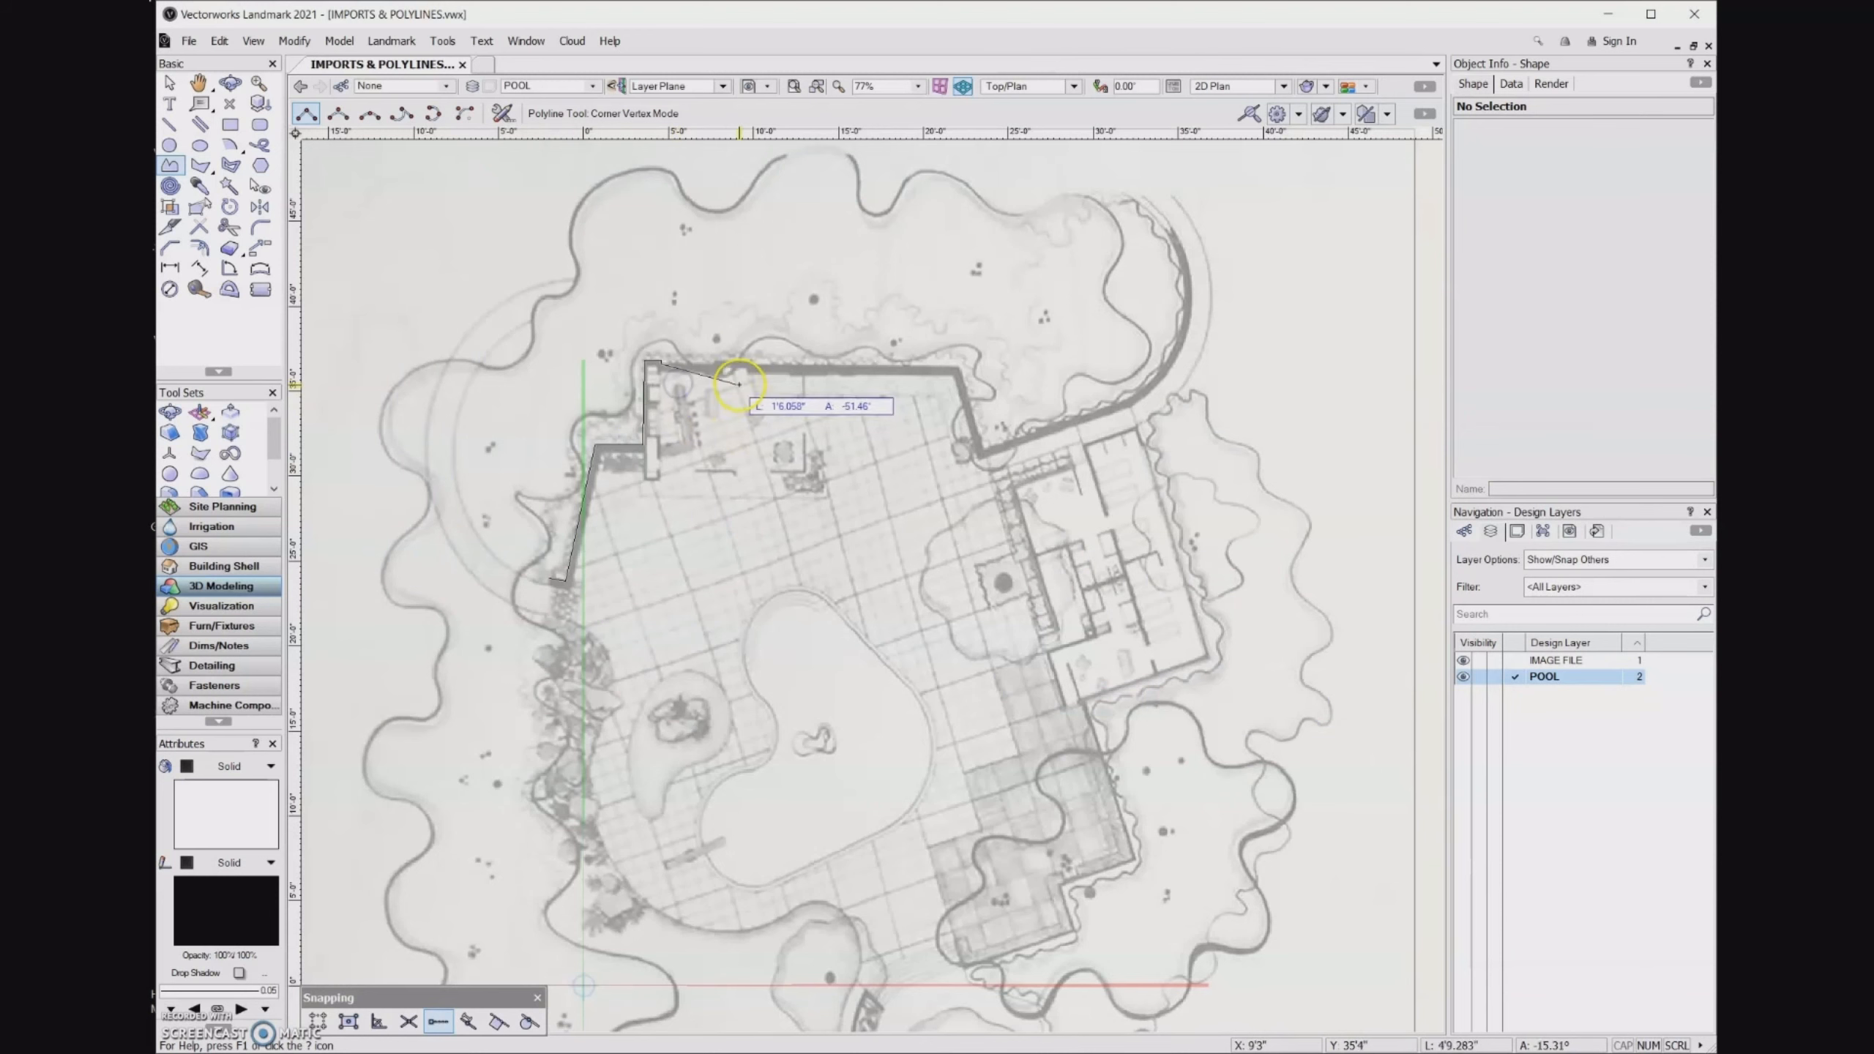
pyautogui.press('z')
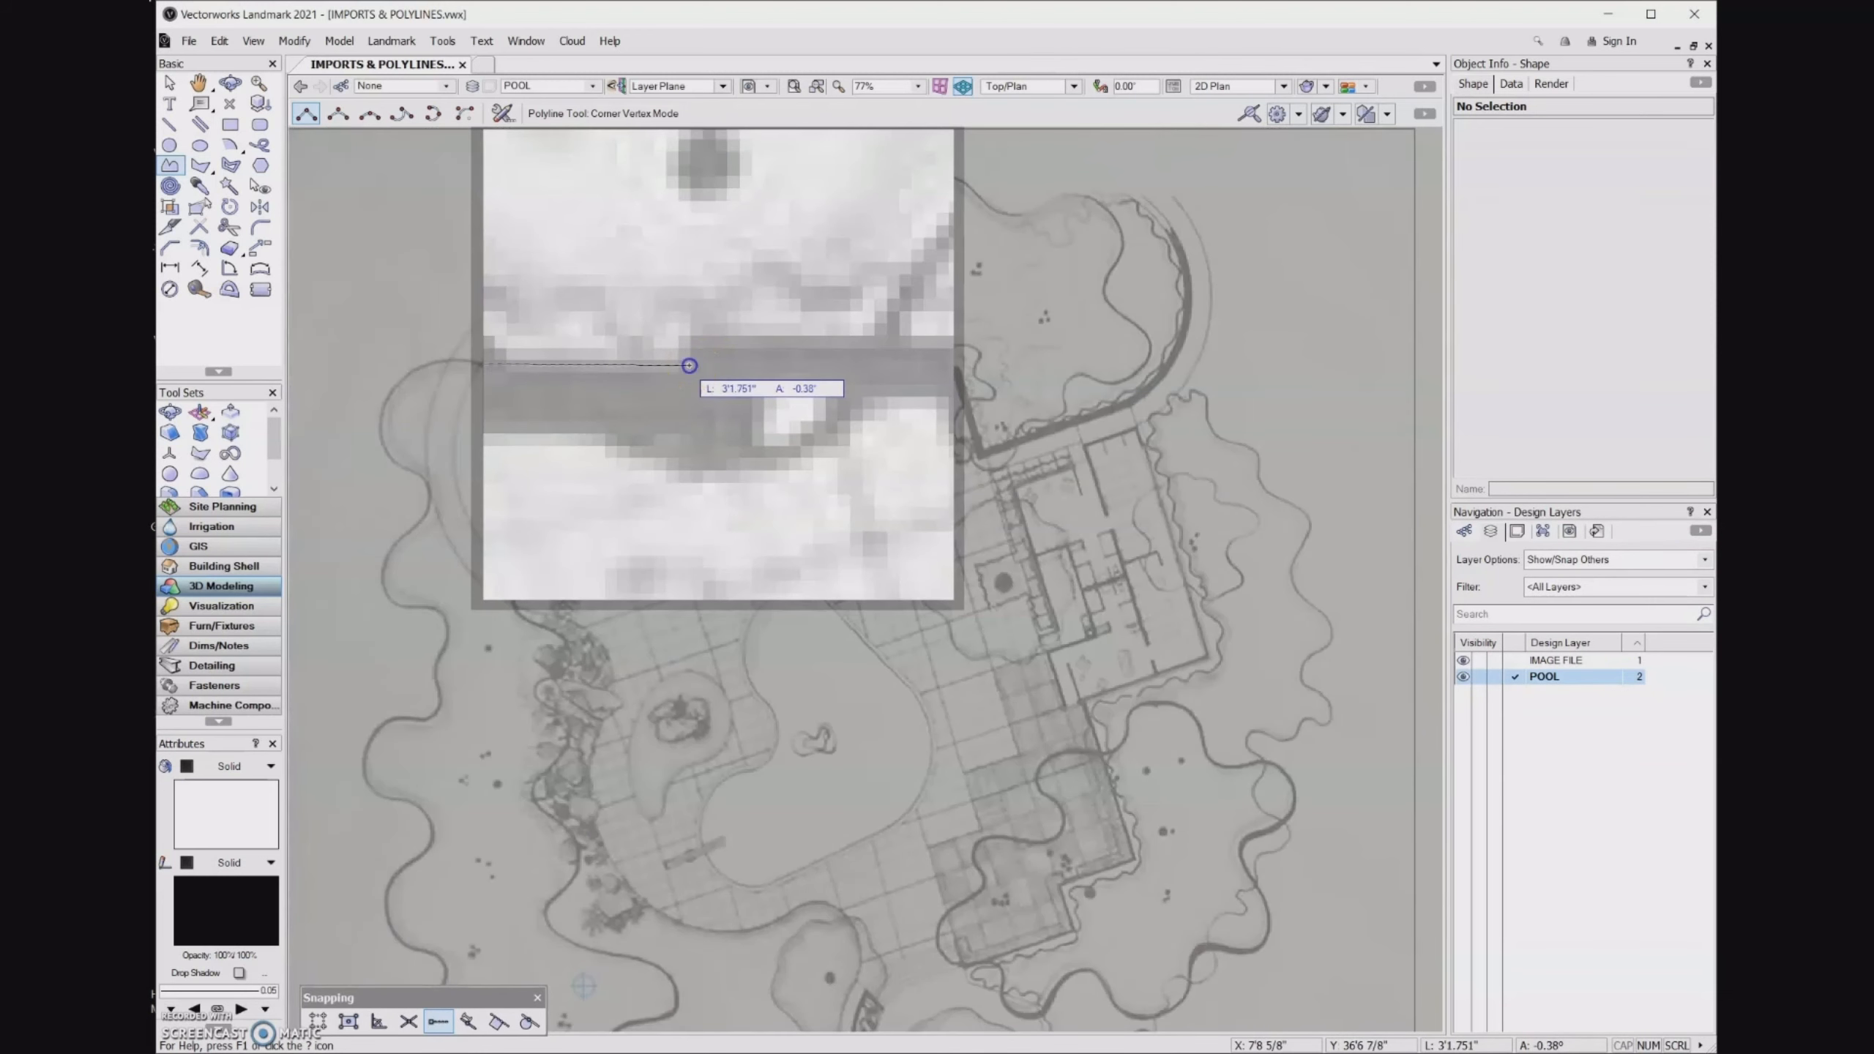
pyautogui.click(688, 364)
pyautogui.press('z')
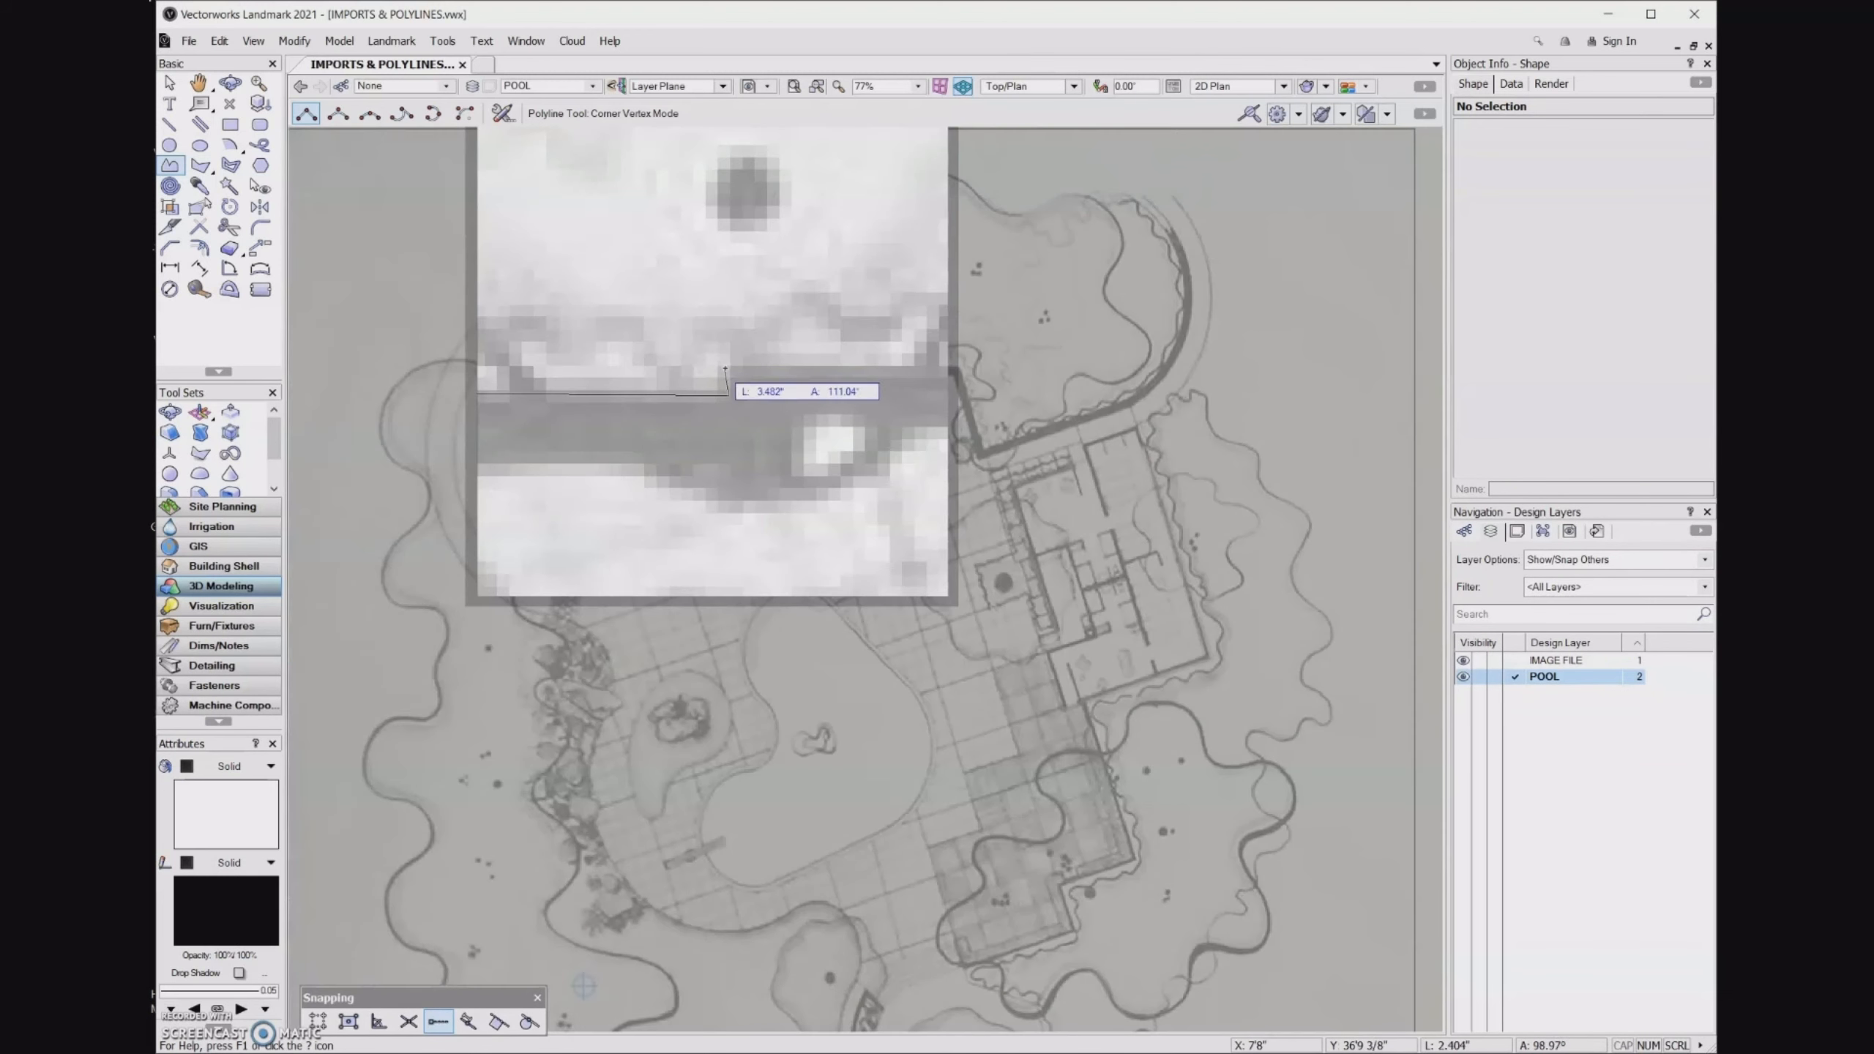
pyautogui.click(727, 367)
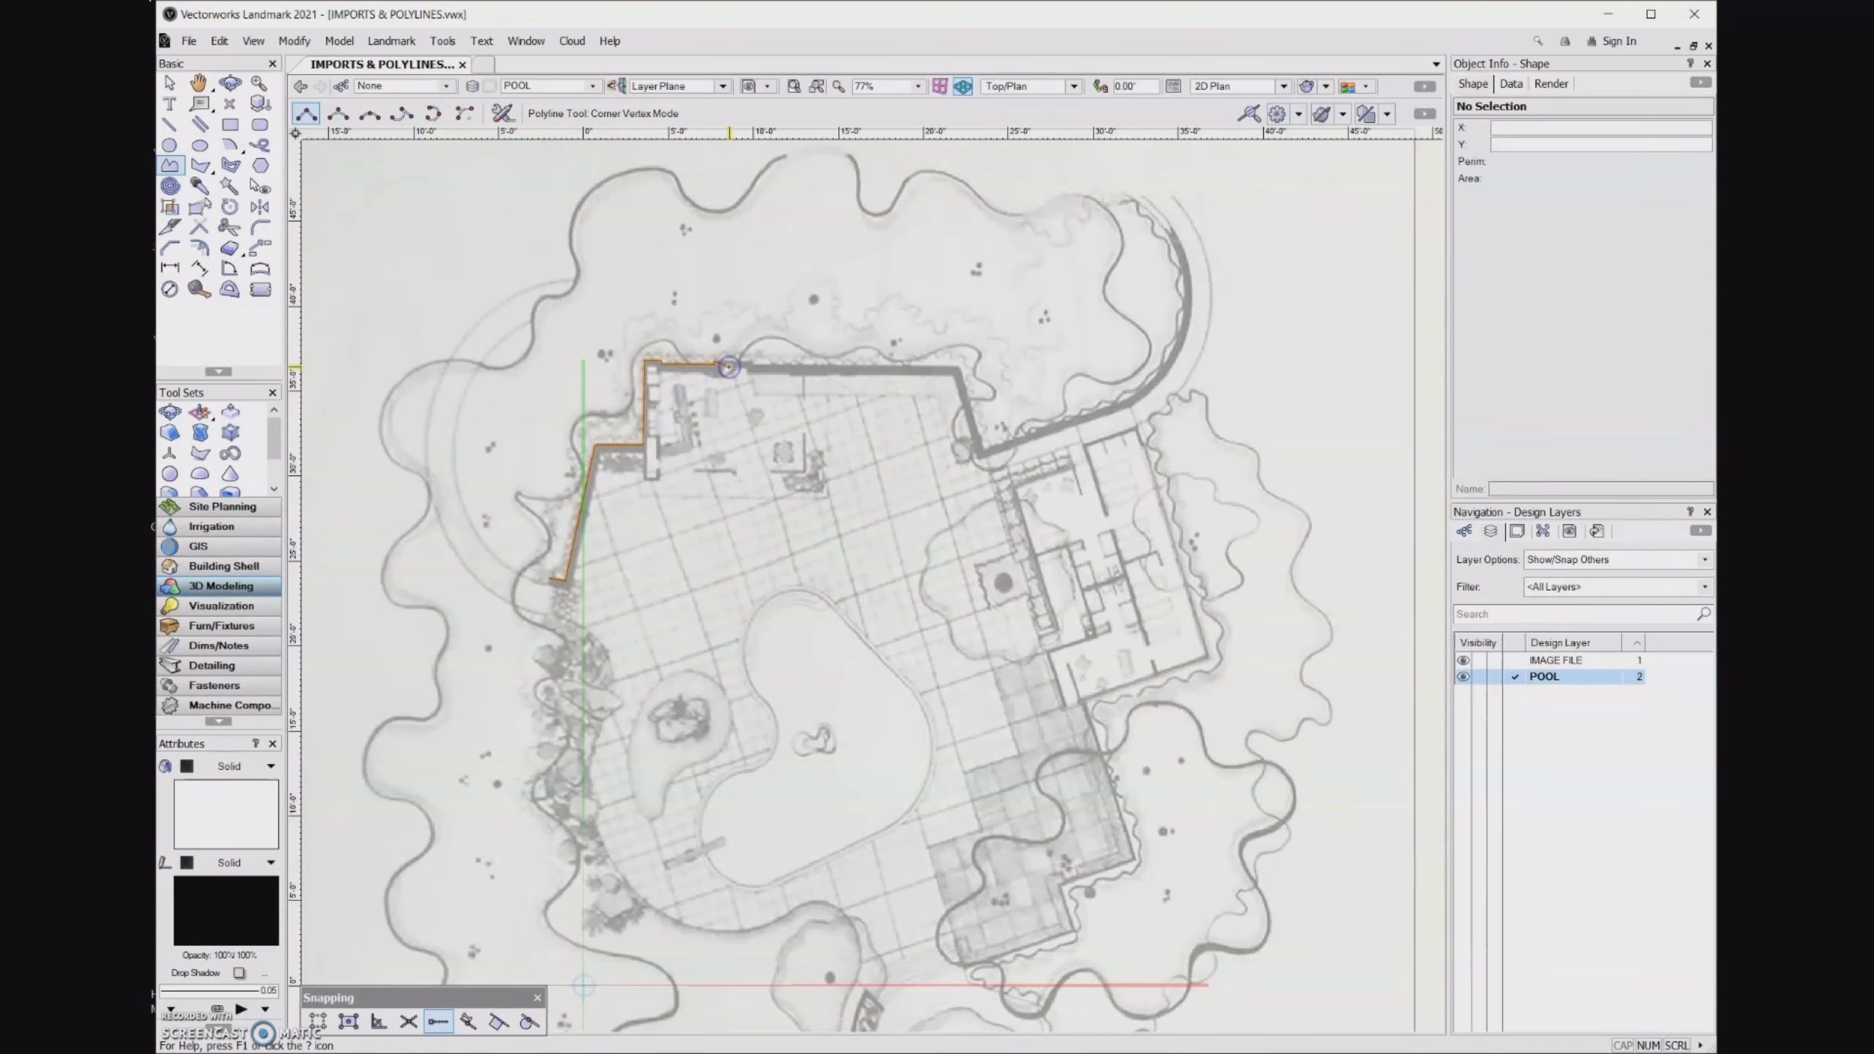
pyautogui.click(728, 366)
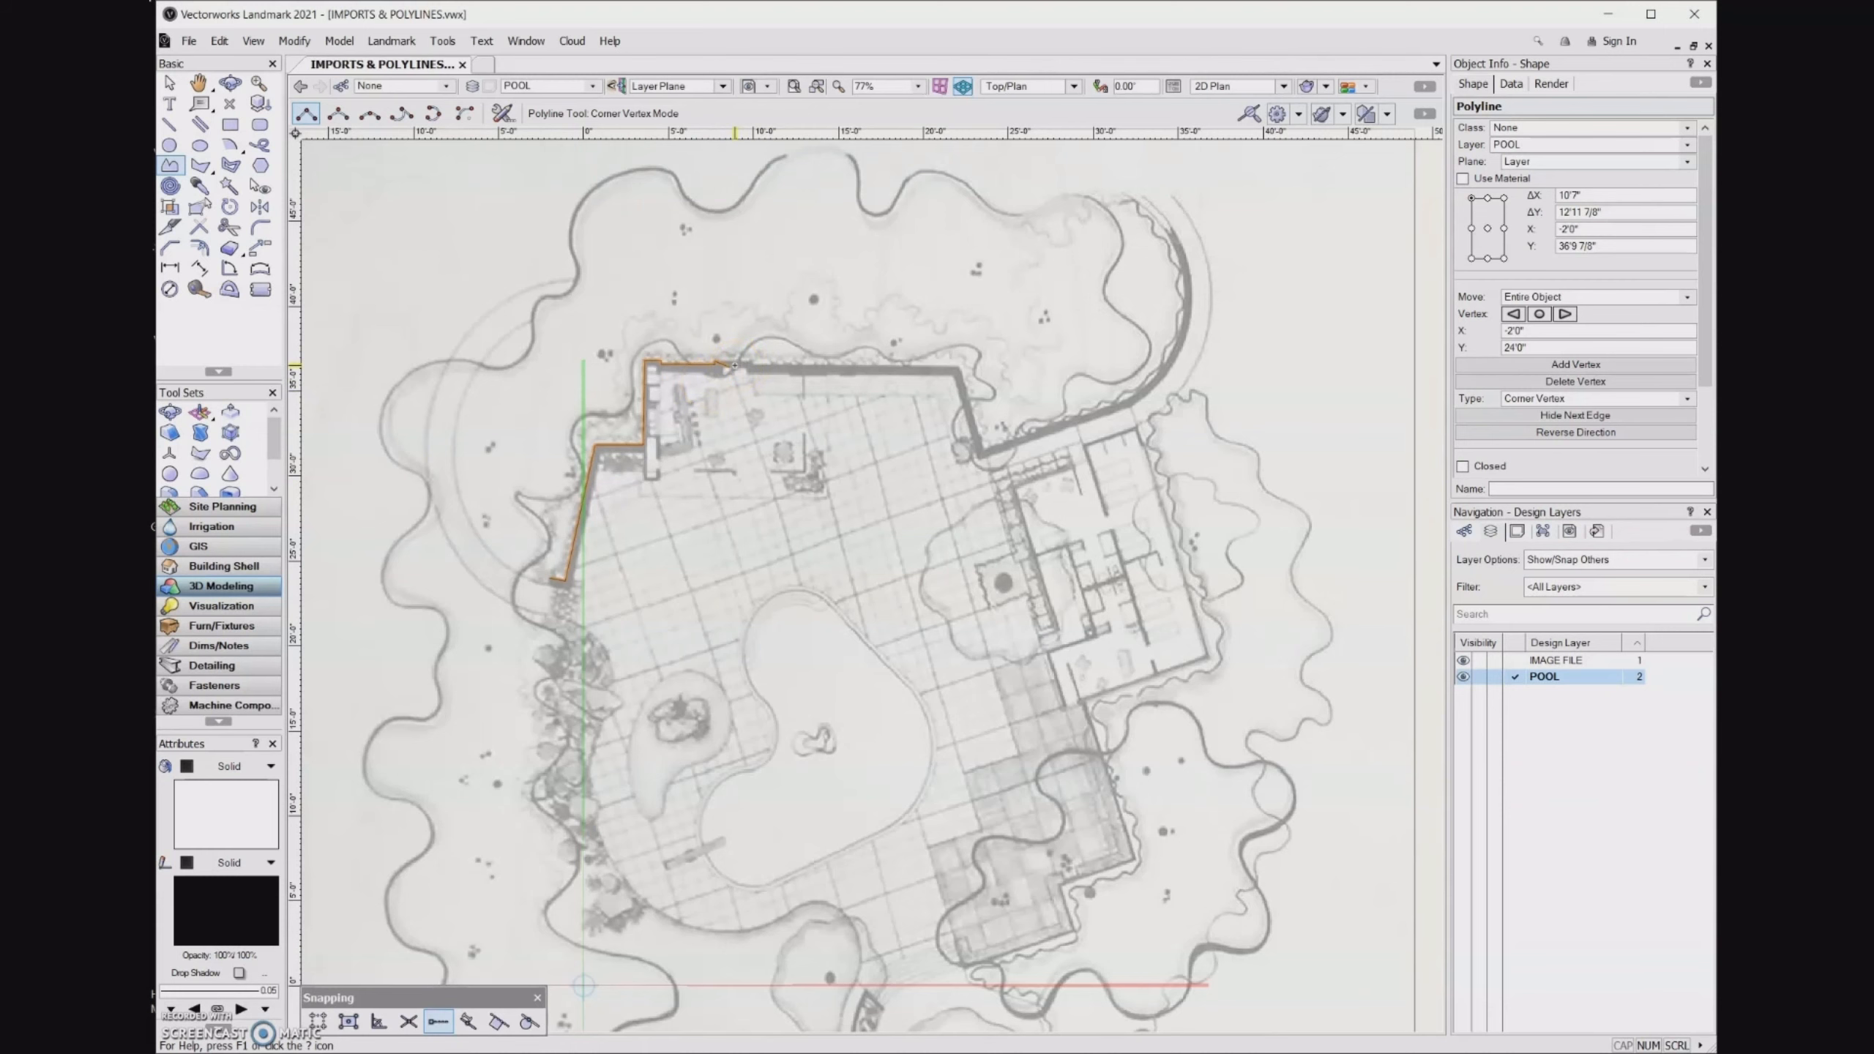
# Delete the stray last vertex of the wall polyline with the Reshape tool.
pyautogui.scroll(5, 730, 364)
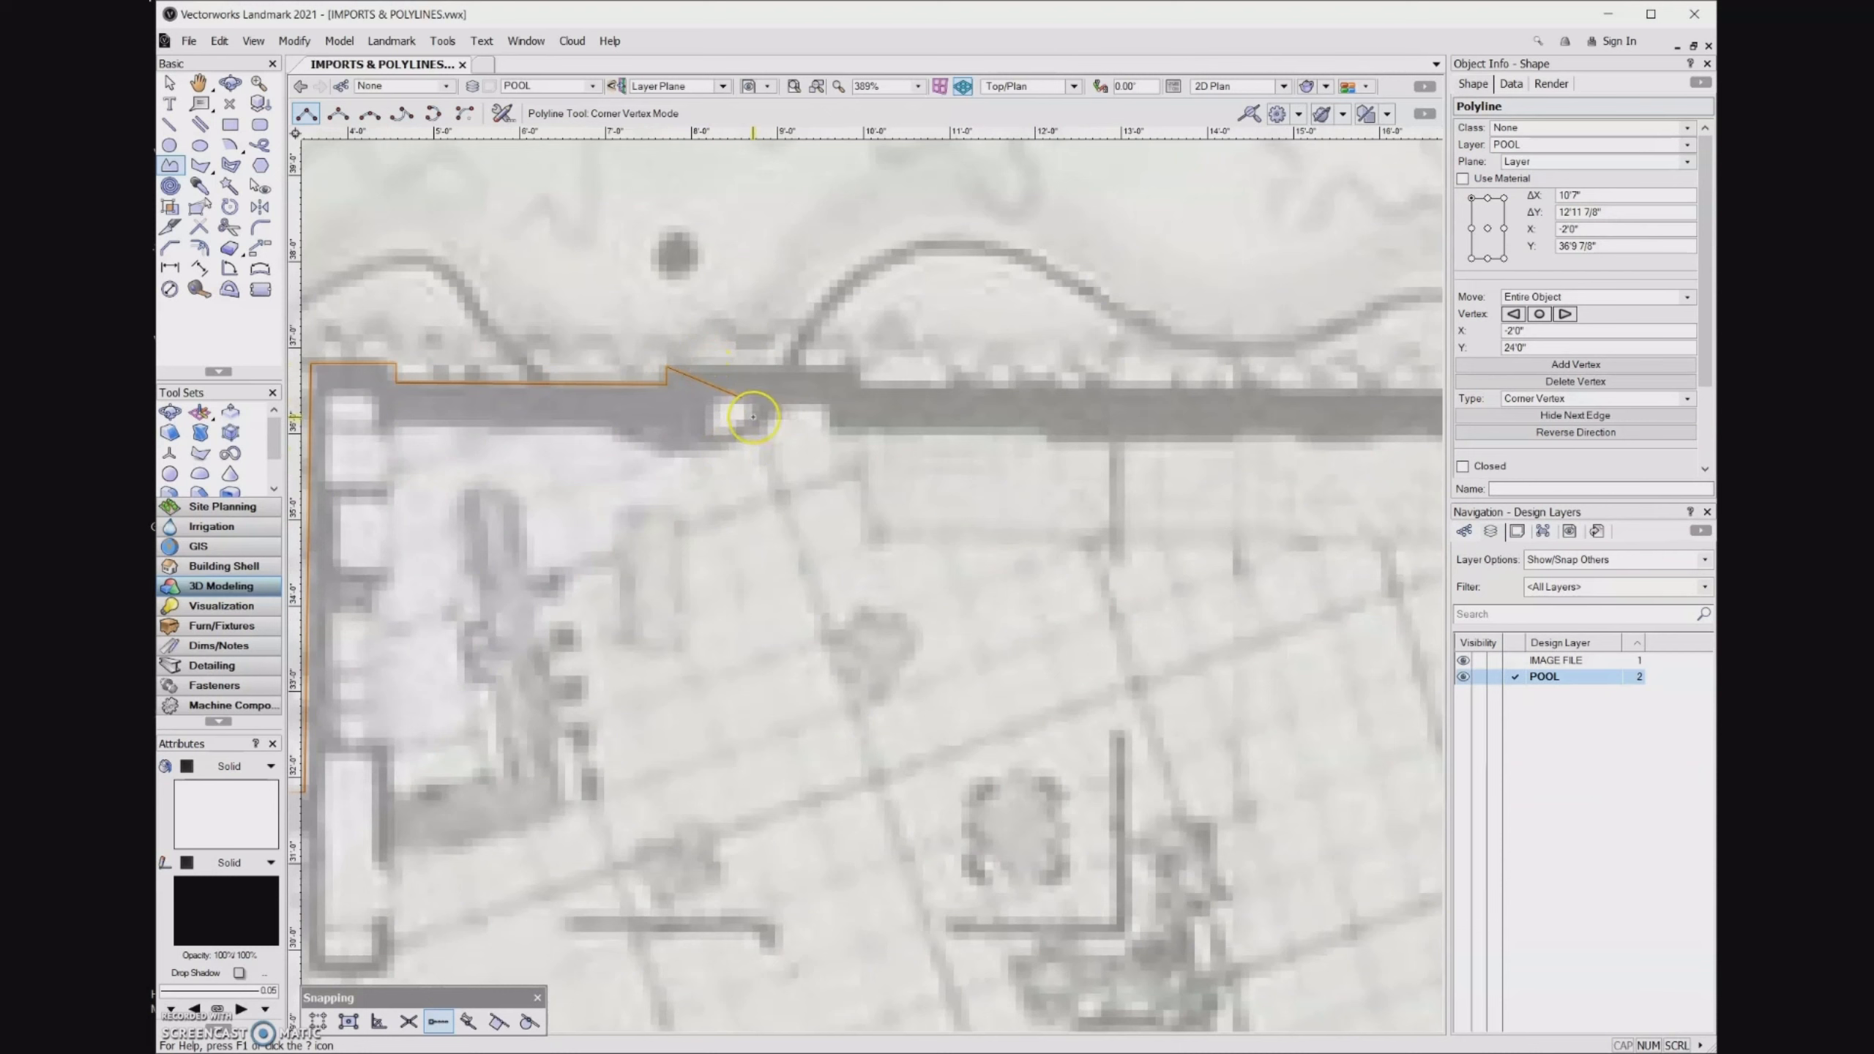
pyautogui.click(203, 205)
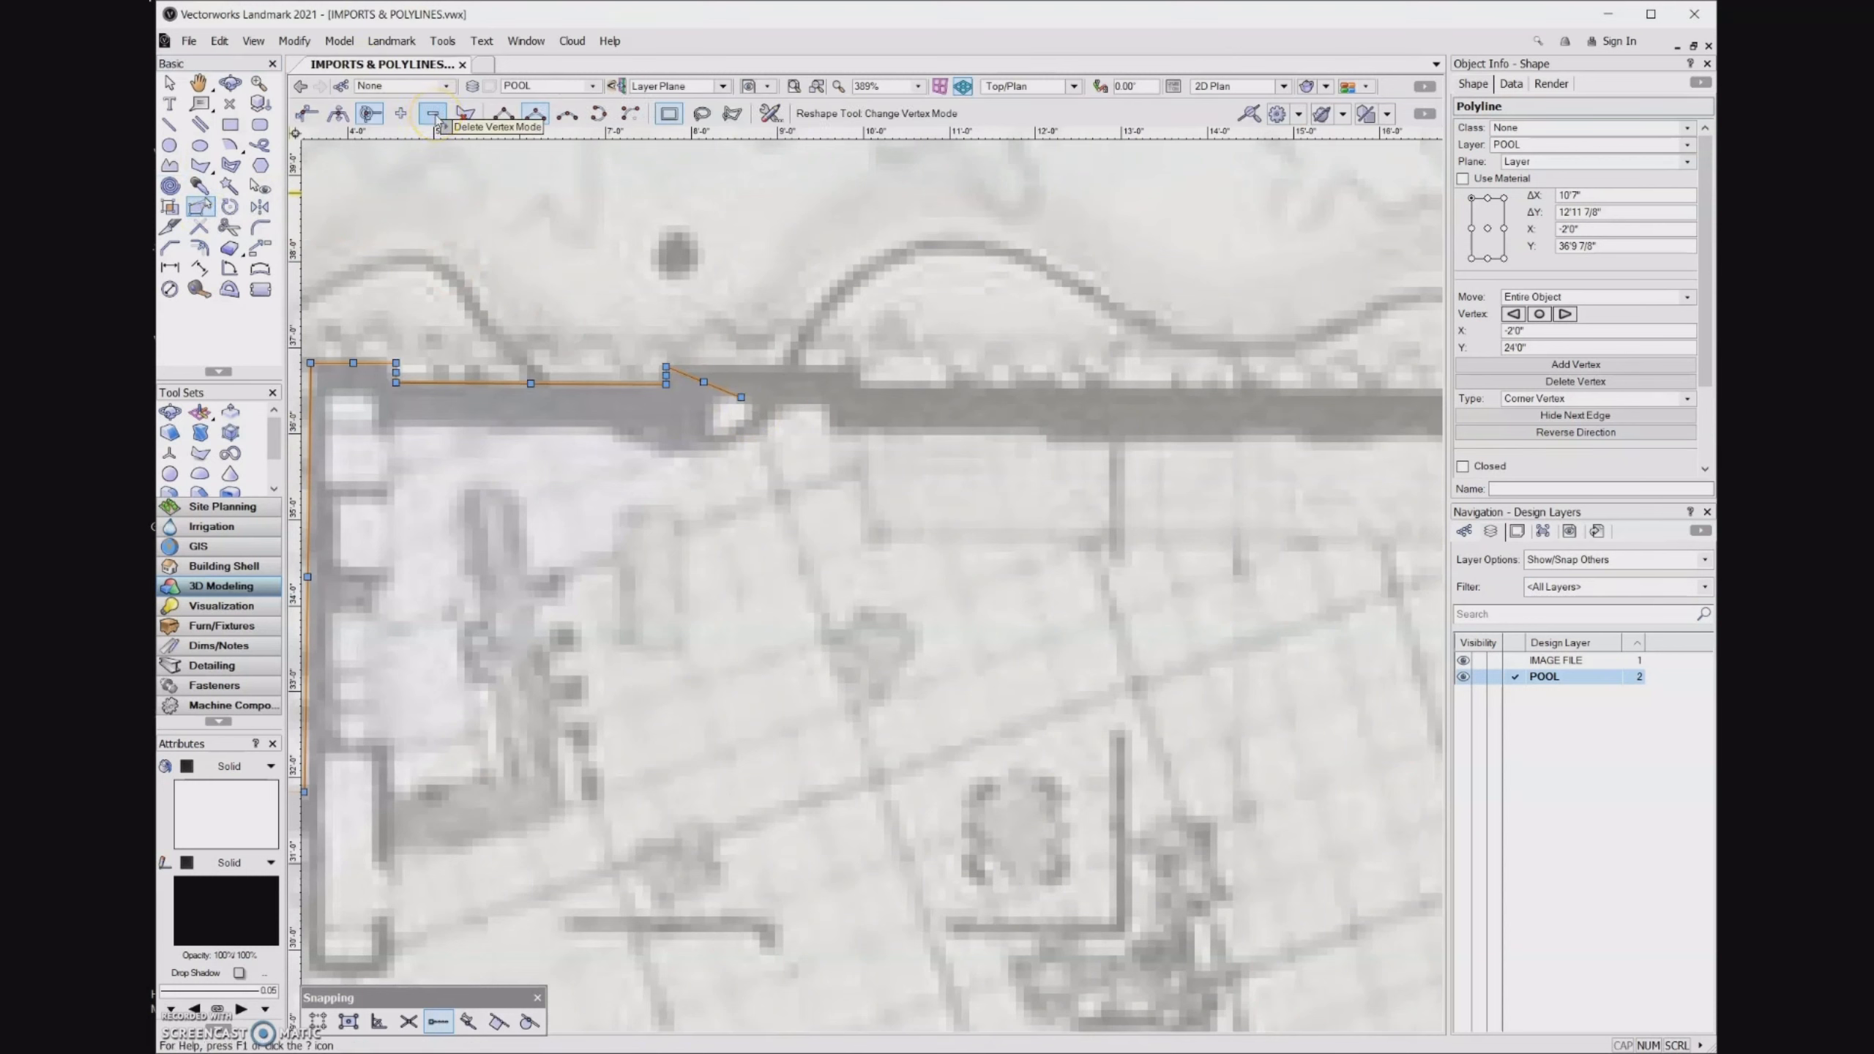
pyautogui.click(434, 114)
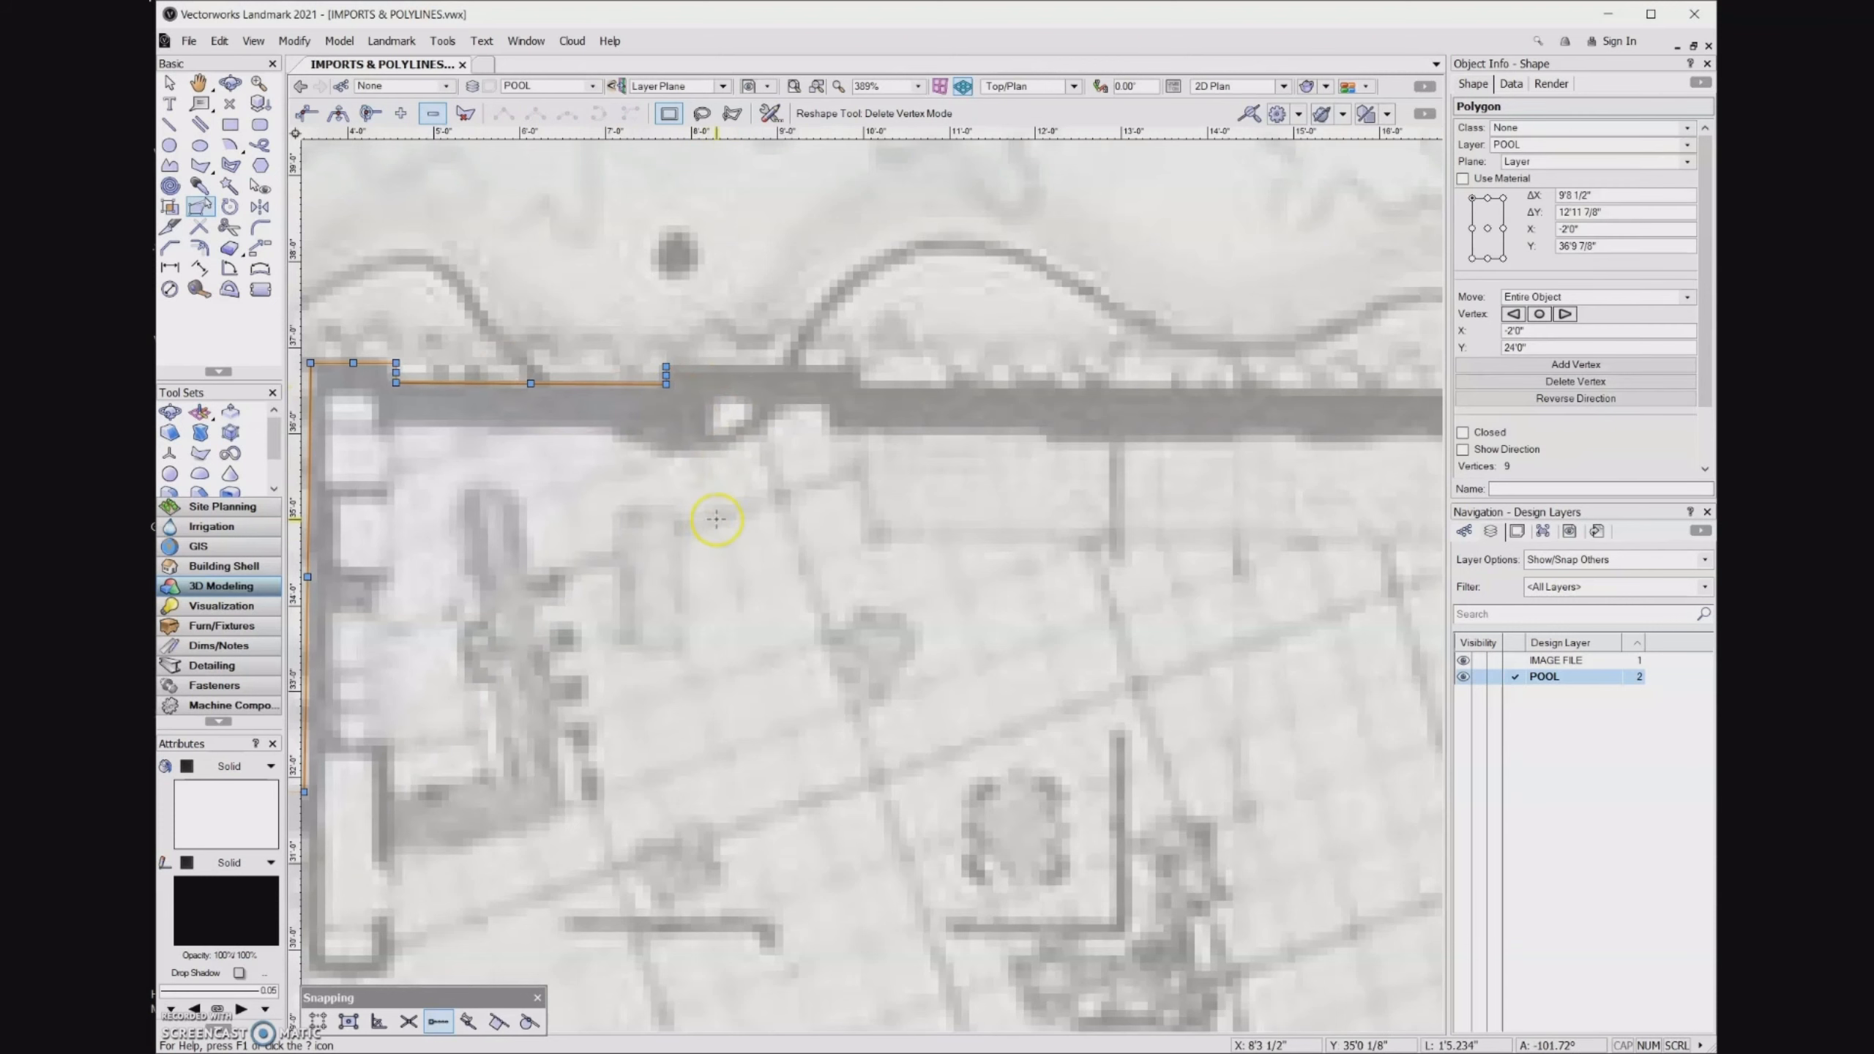
# Start a Bezier-vertex polyline on the pool's northeast edge and place the control point that rounds its east side.
pyautogui.scroll(-6, 702, 406)
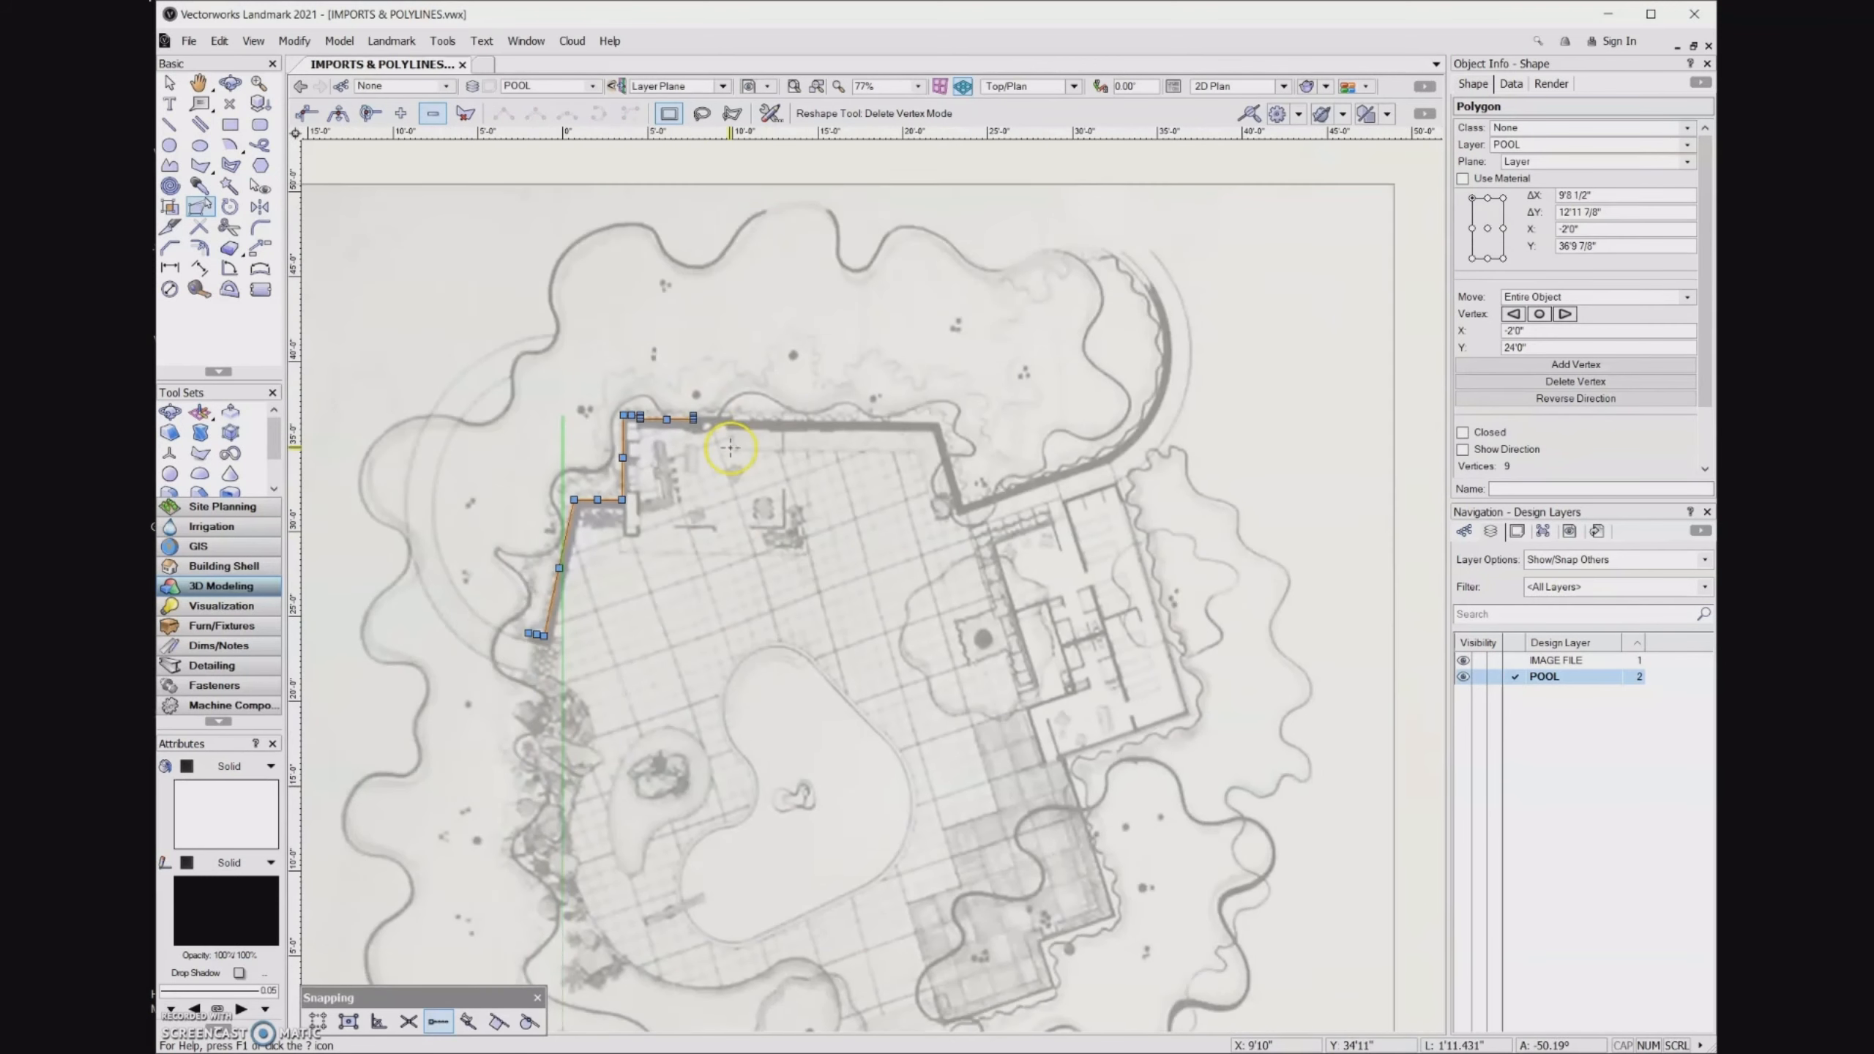
pyautogui.press('space')
pyautogui.moveTo(787, 581); pyautogui.dragTo(728, 419)
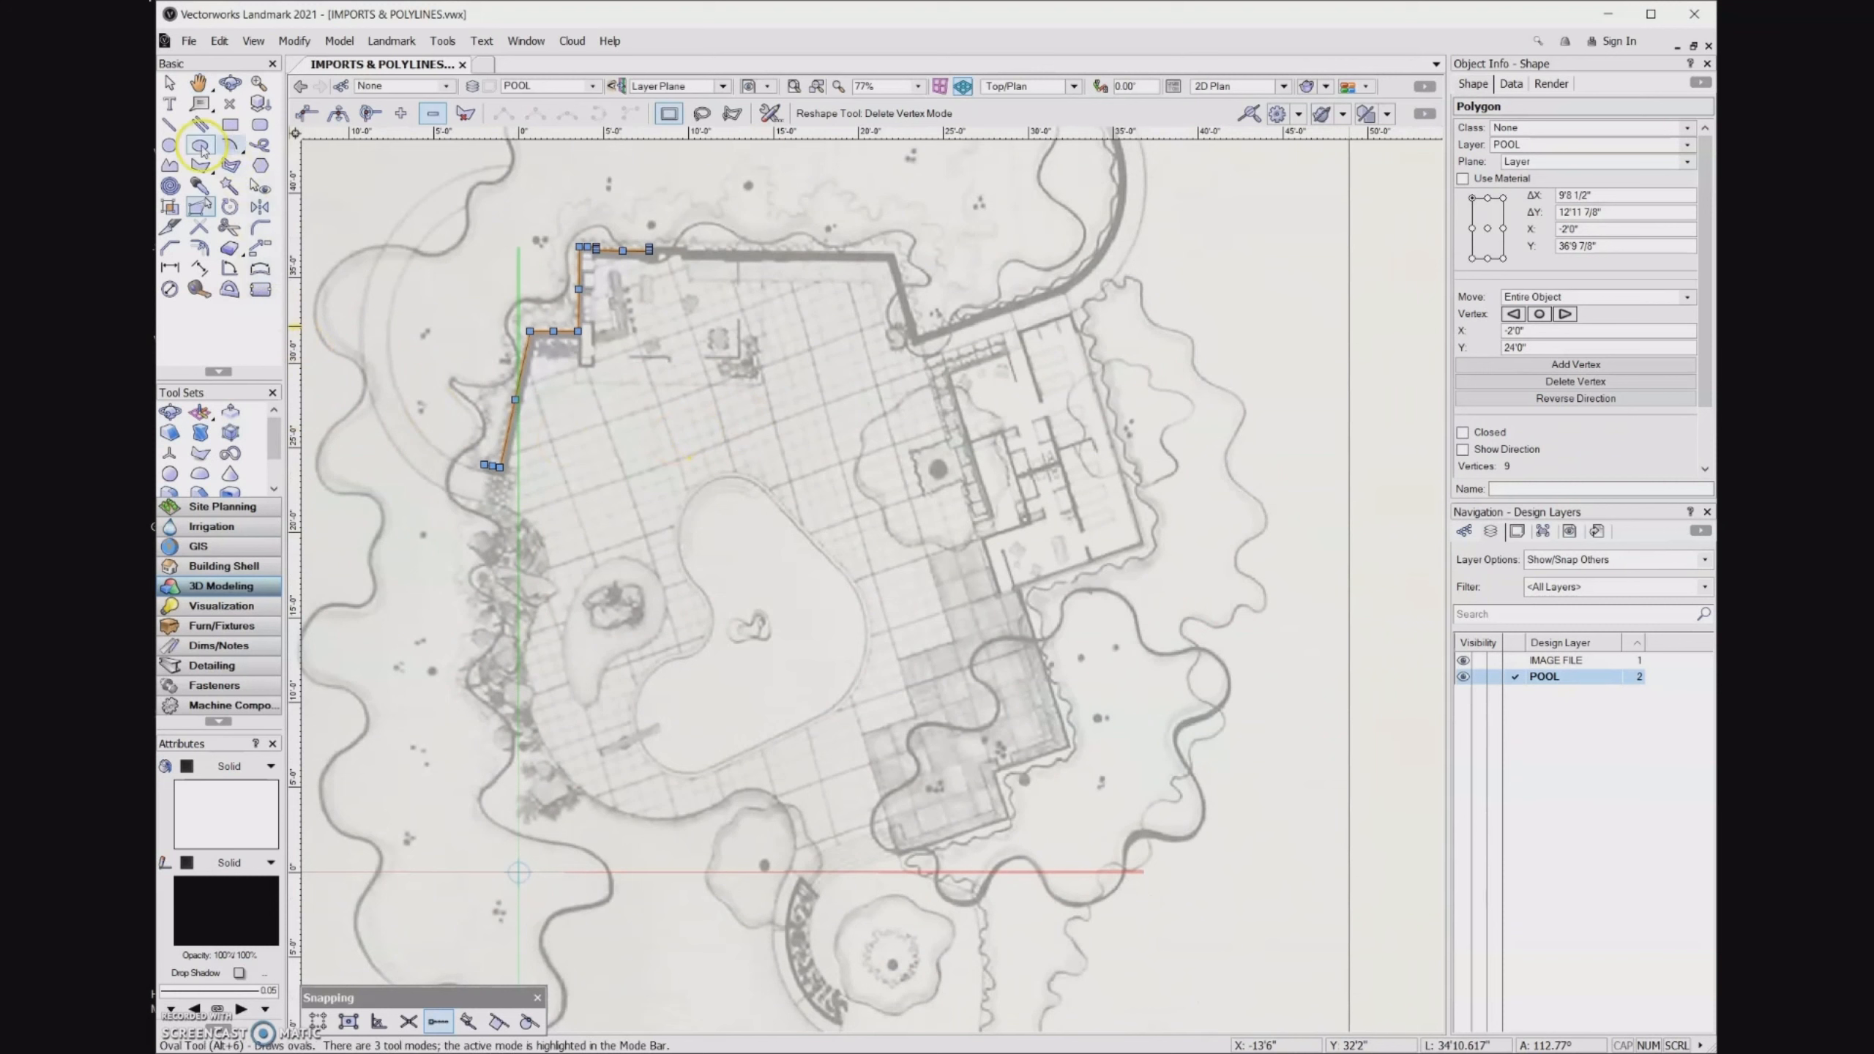
pyautogui.click(179, 167)
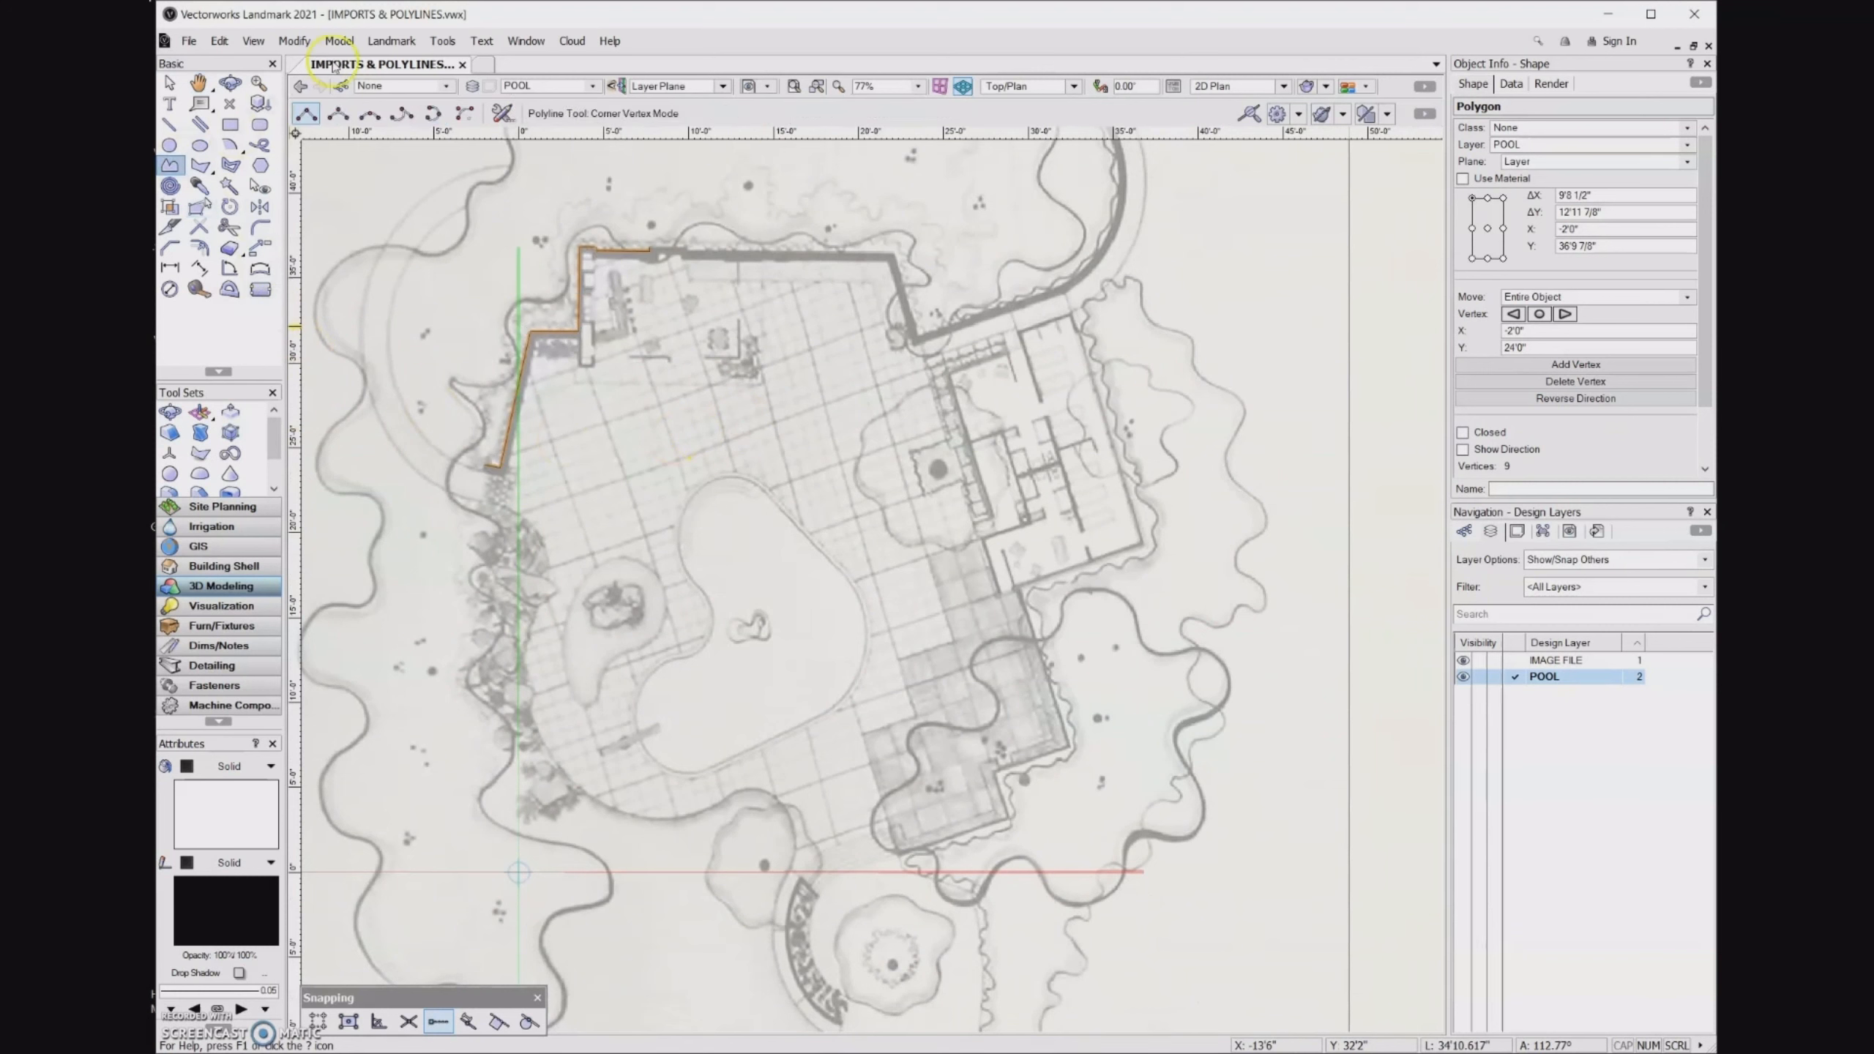
pyautogui.click(339, 116)
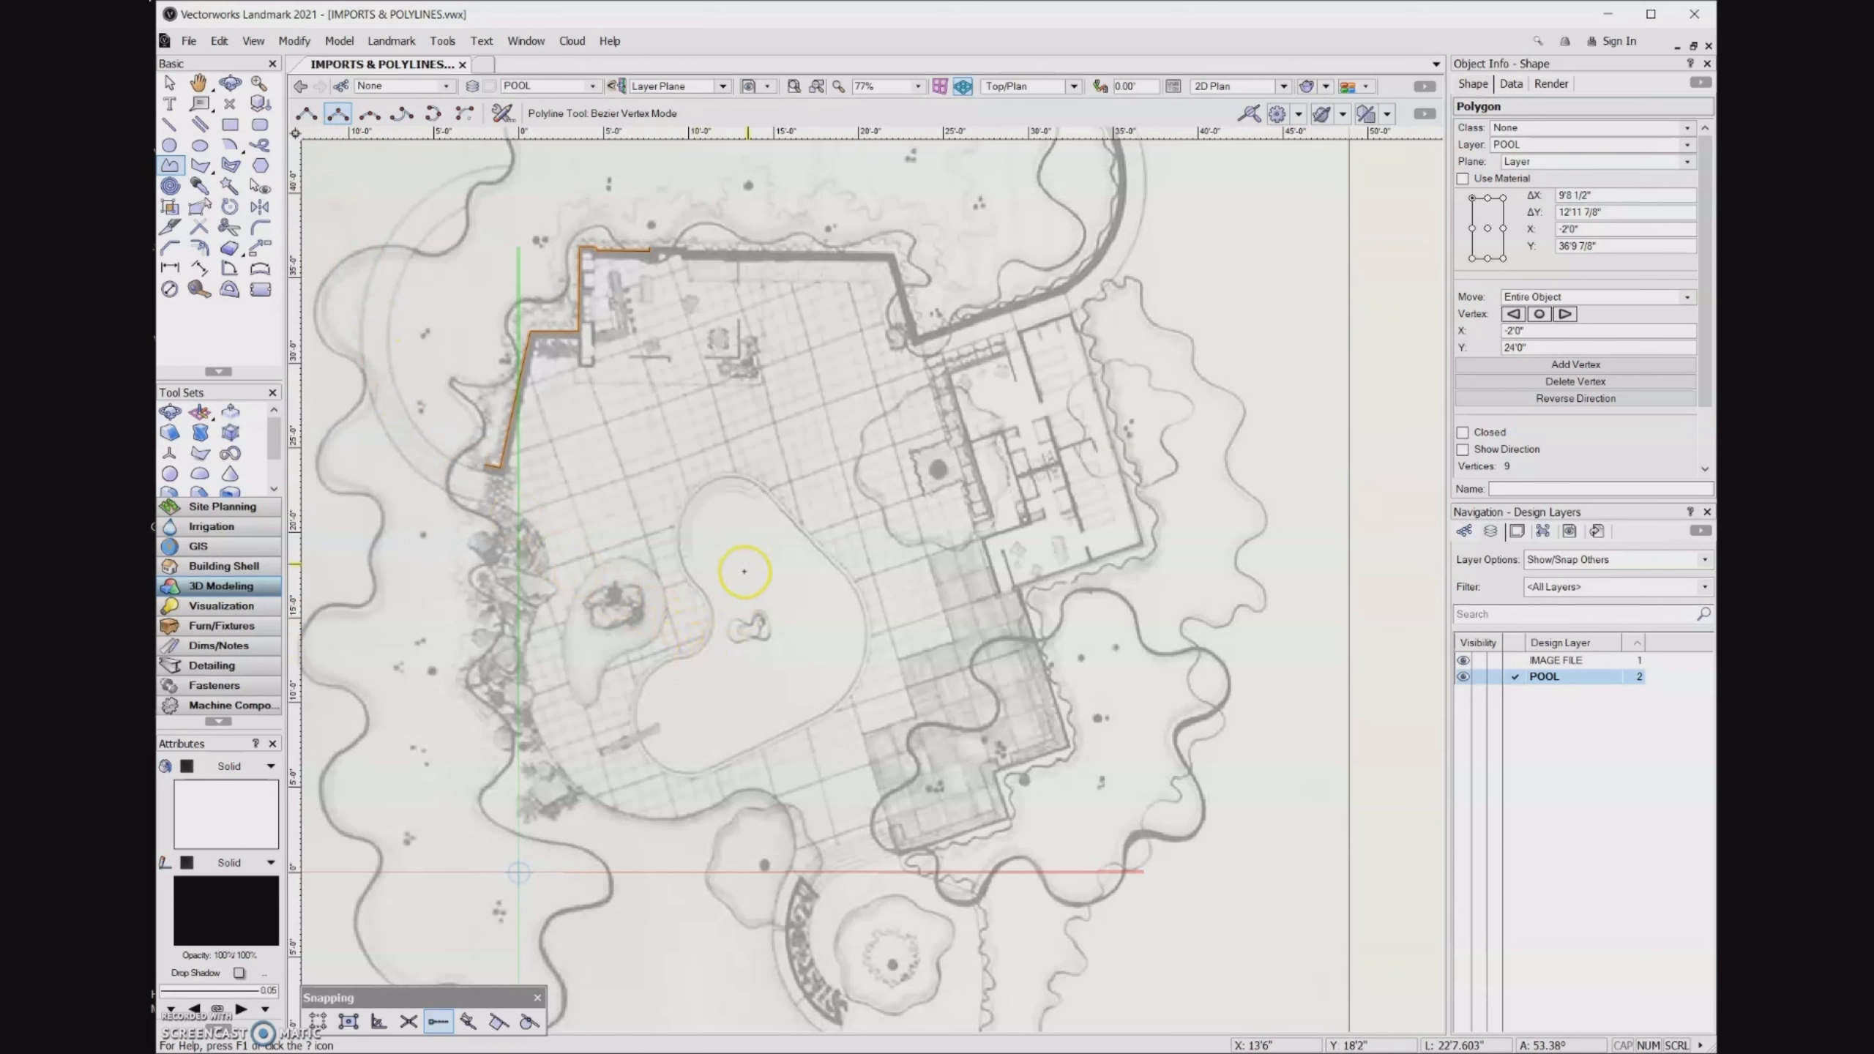
pyautogui.click(798, 526)
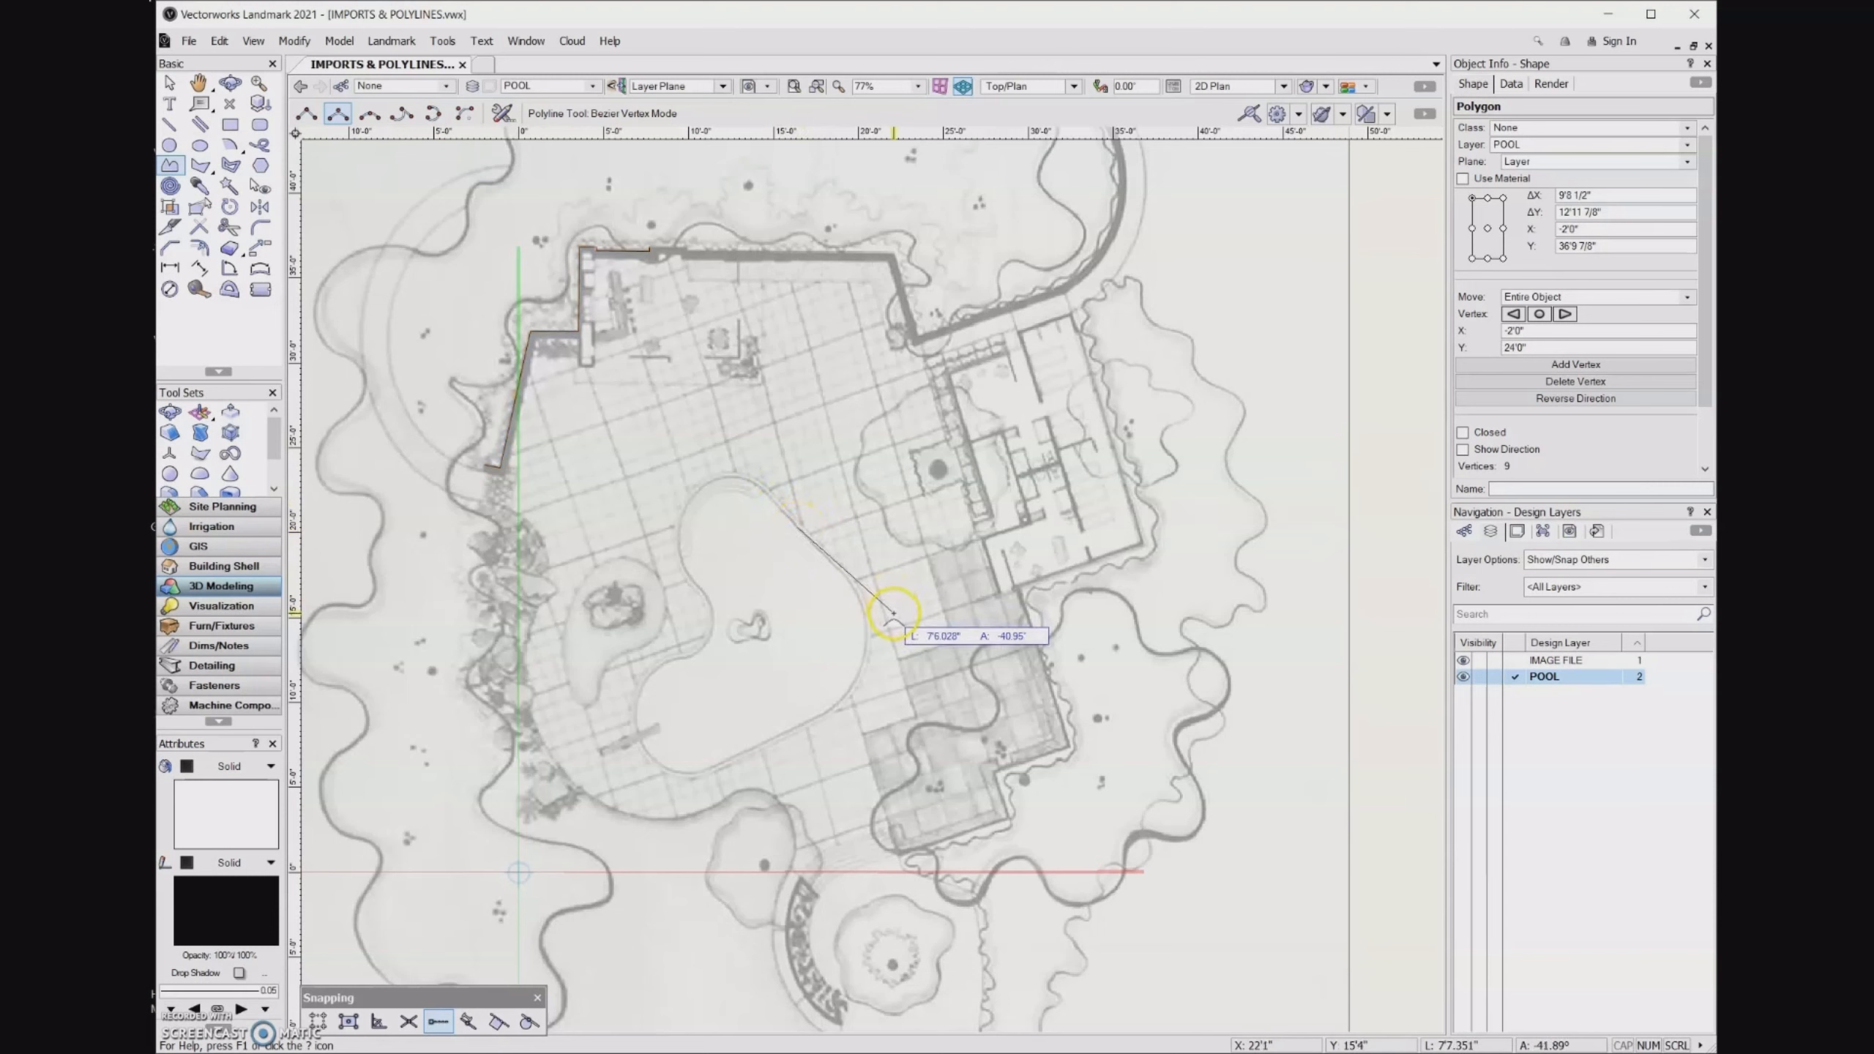
pyautogui.click(896, 632)
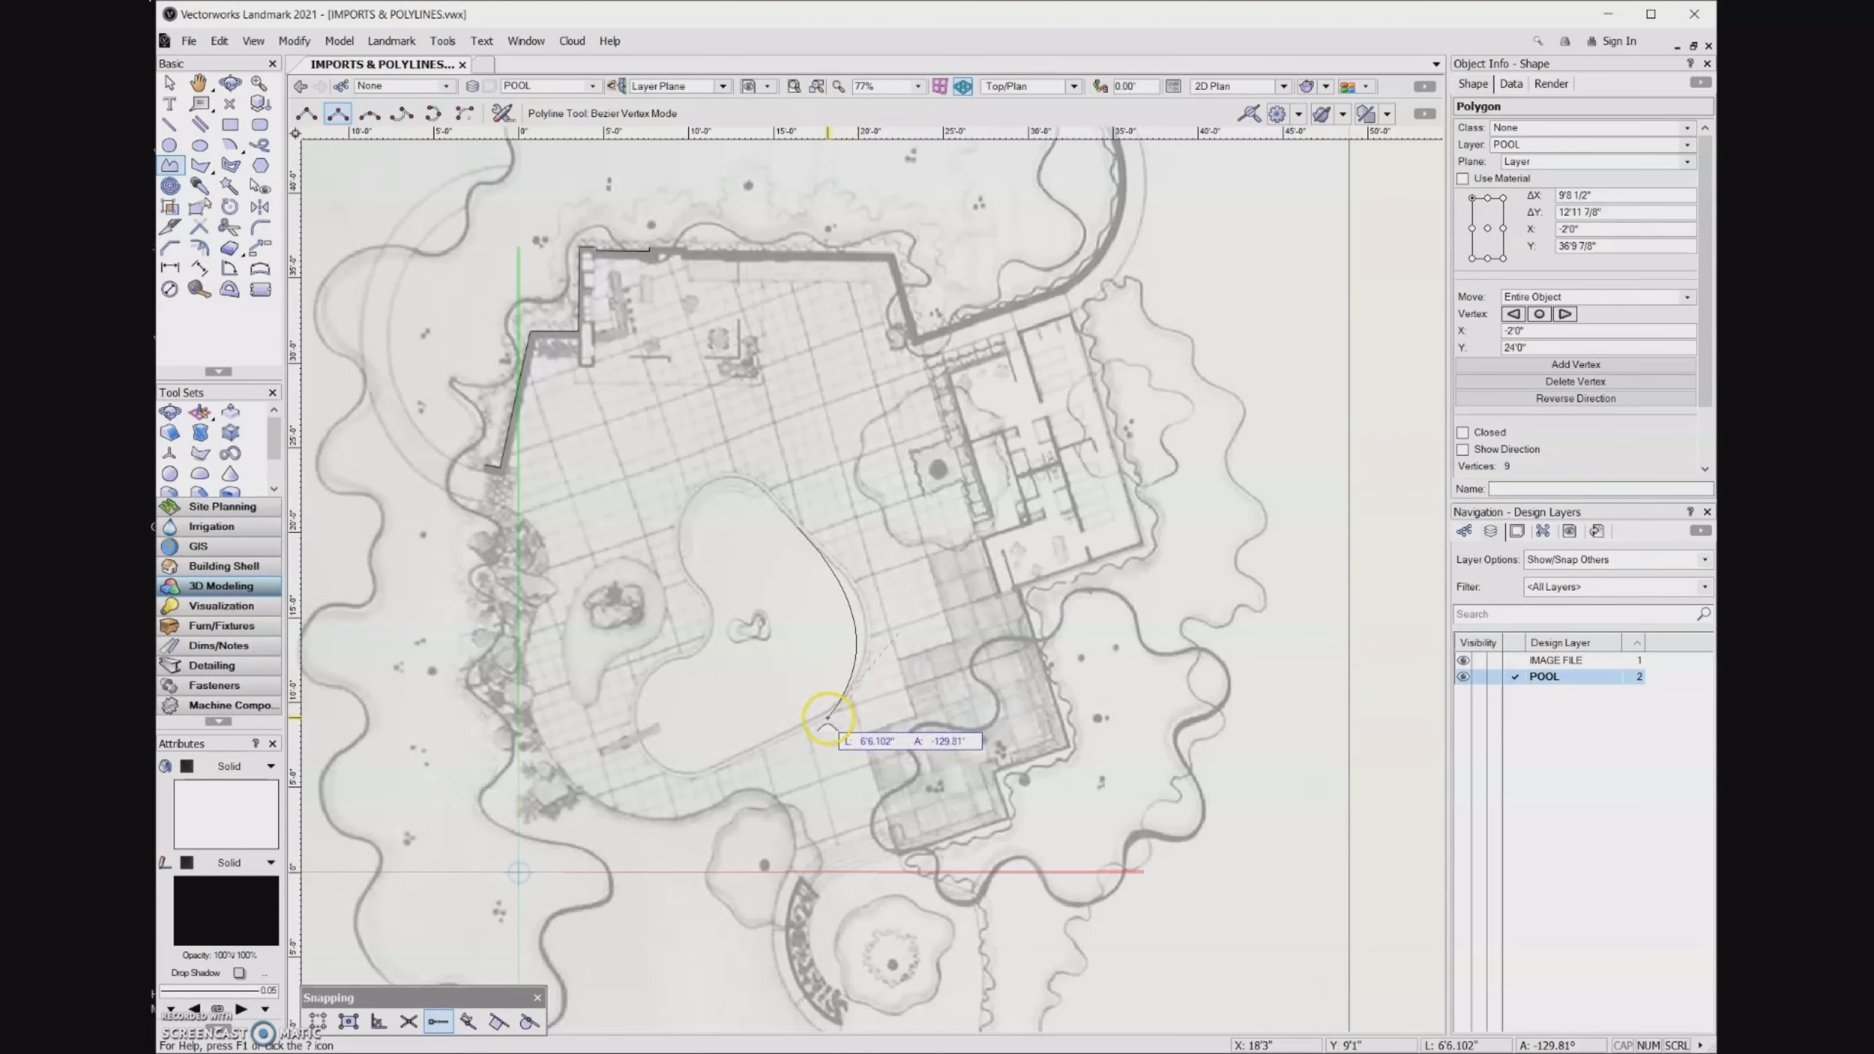
# Trace the rest of the pool with Bezier vertices around its southwest lobe, the inner curve and the northern rounded end.
pyautogui.click(704, 775)
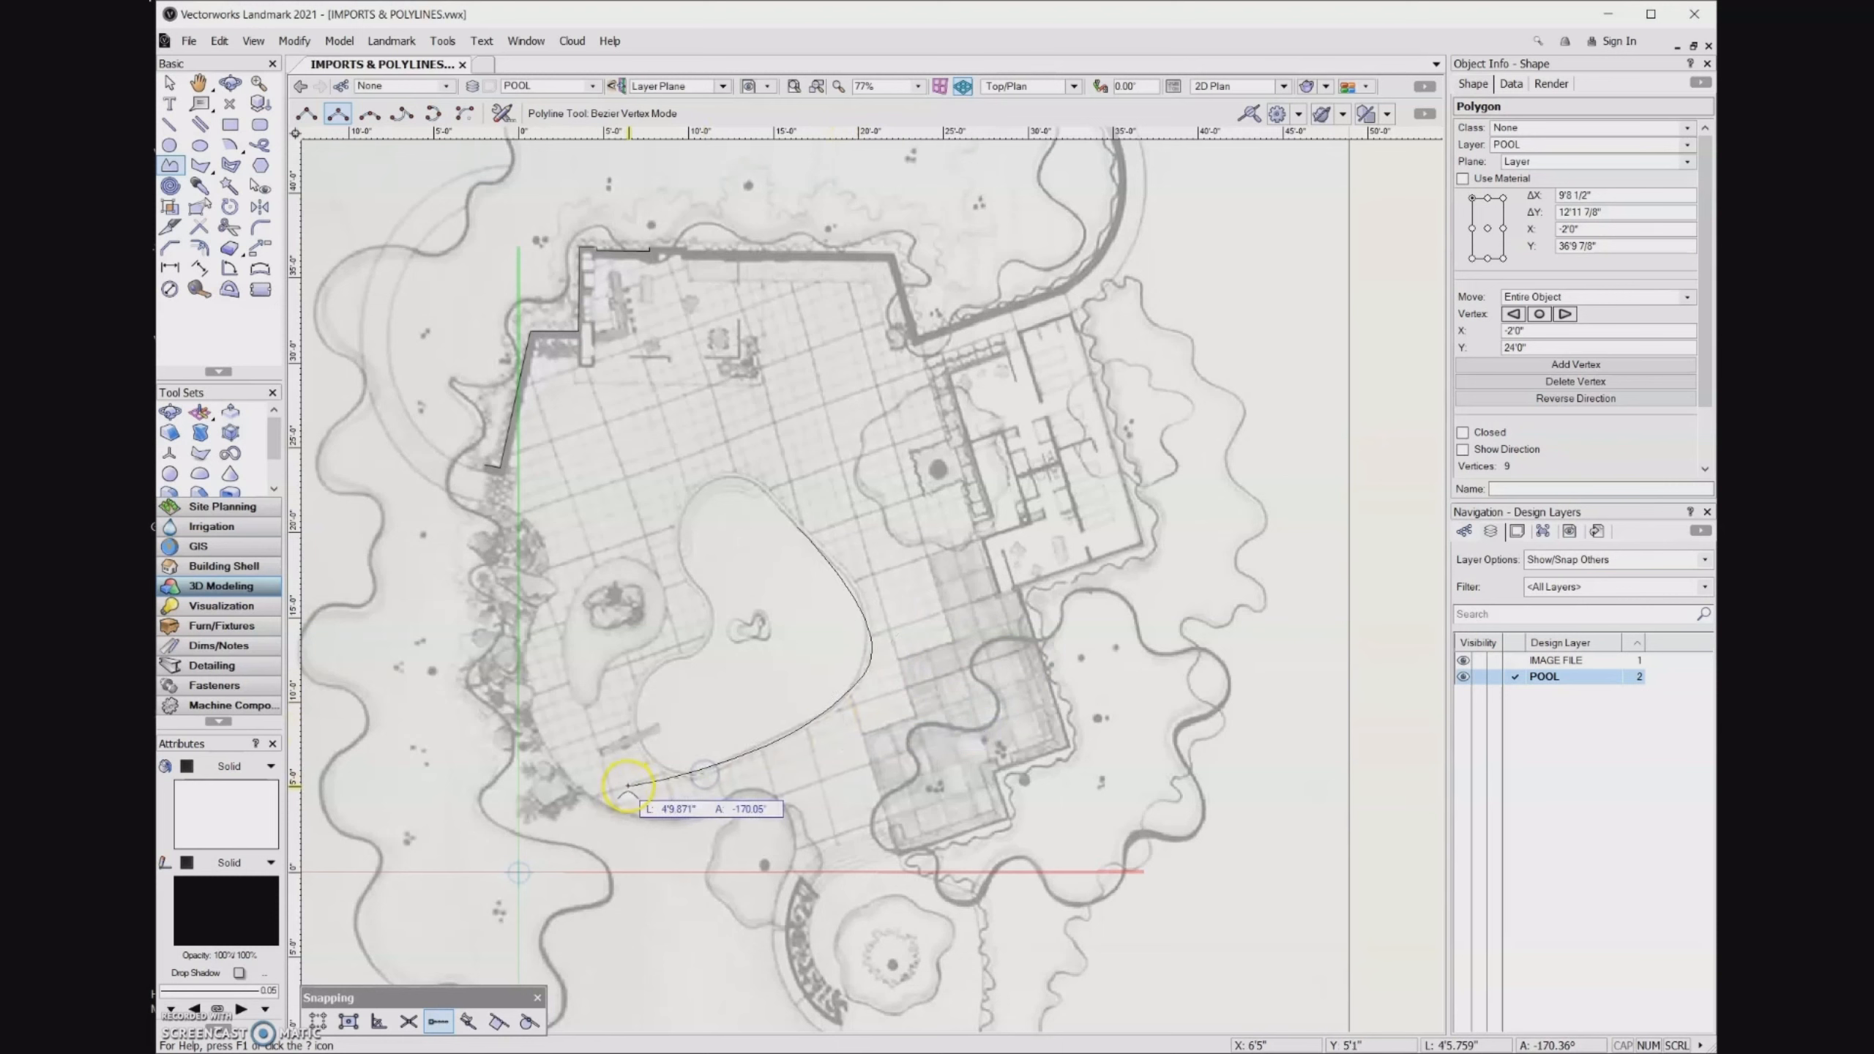
pyautogui.click(626, 788)
pyautogui.click(621, 673)
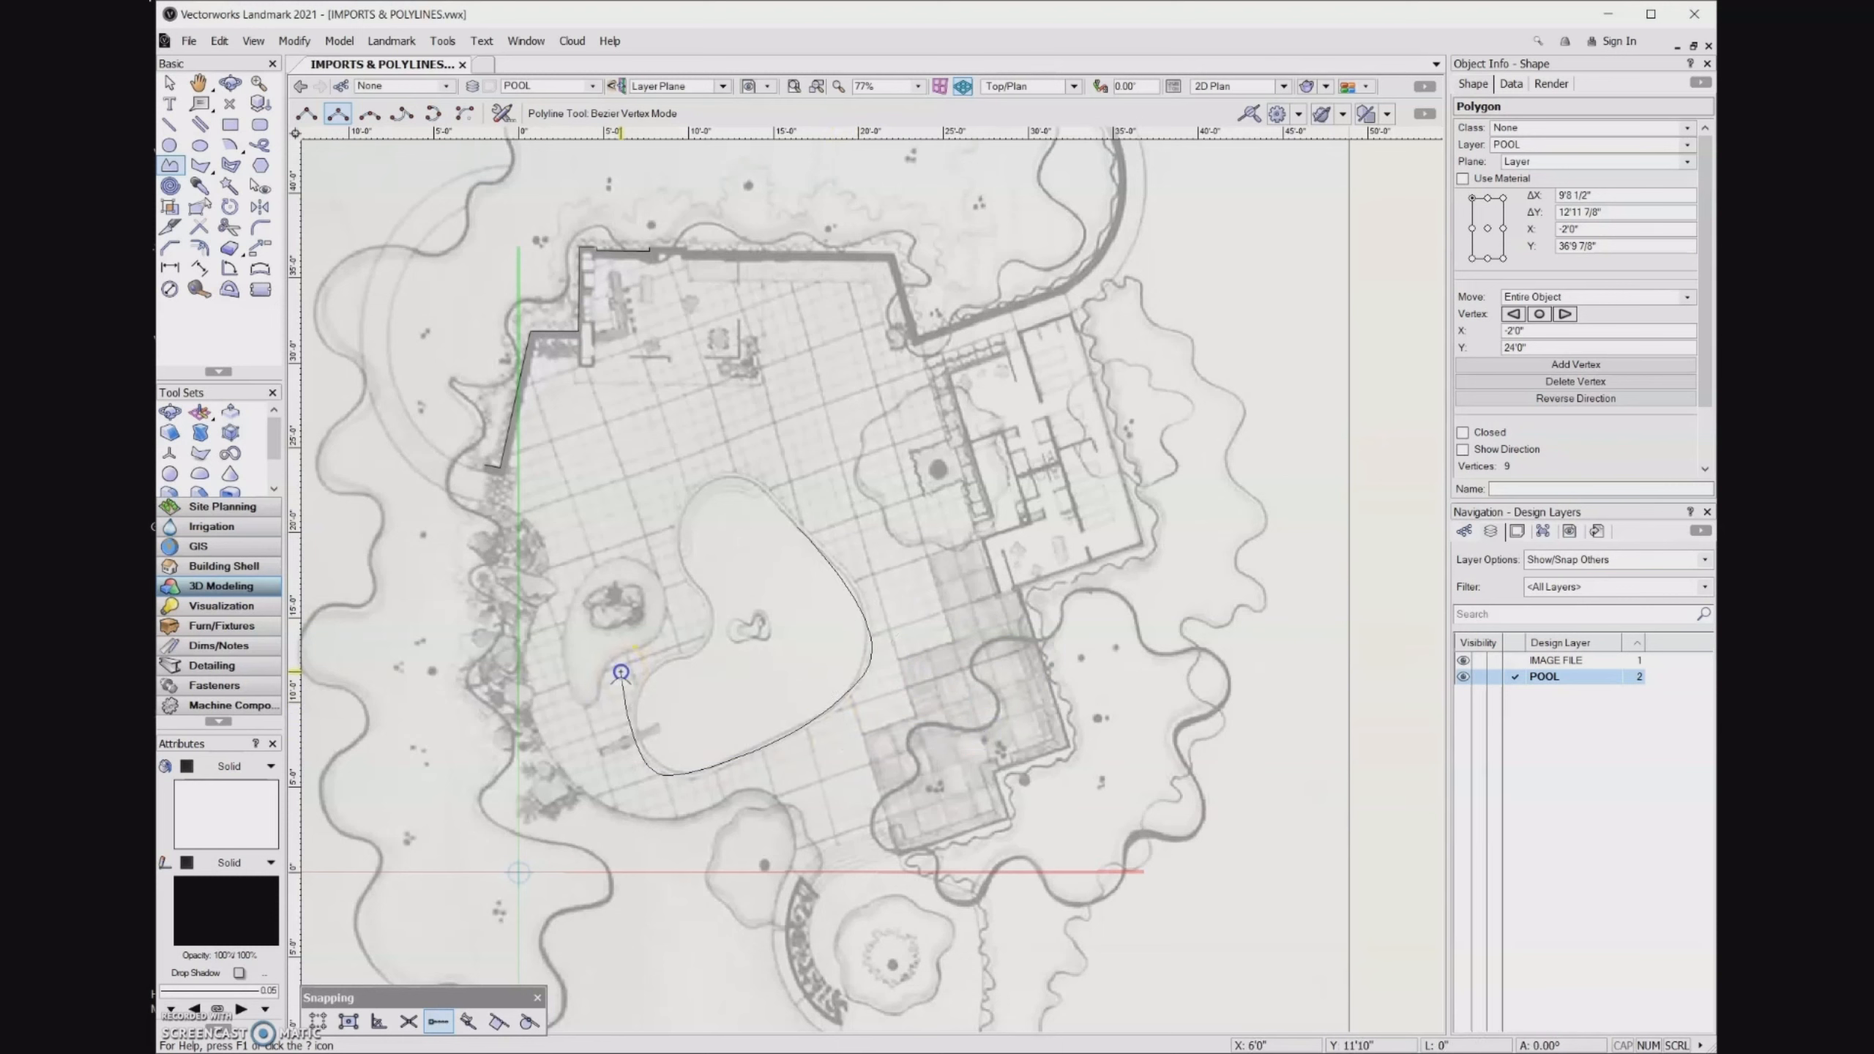
pyautogui.click(737, 648)
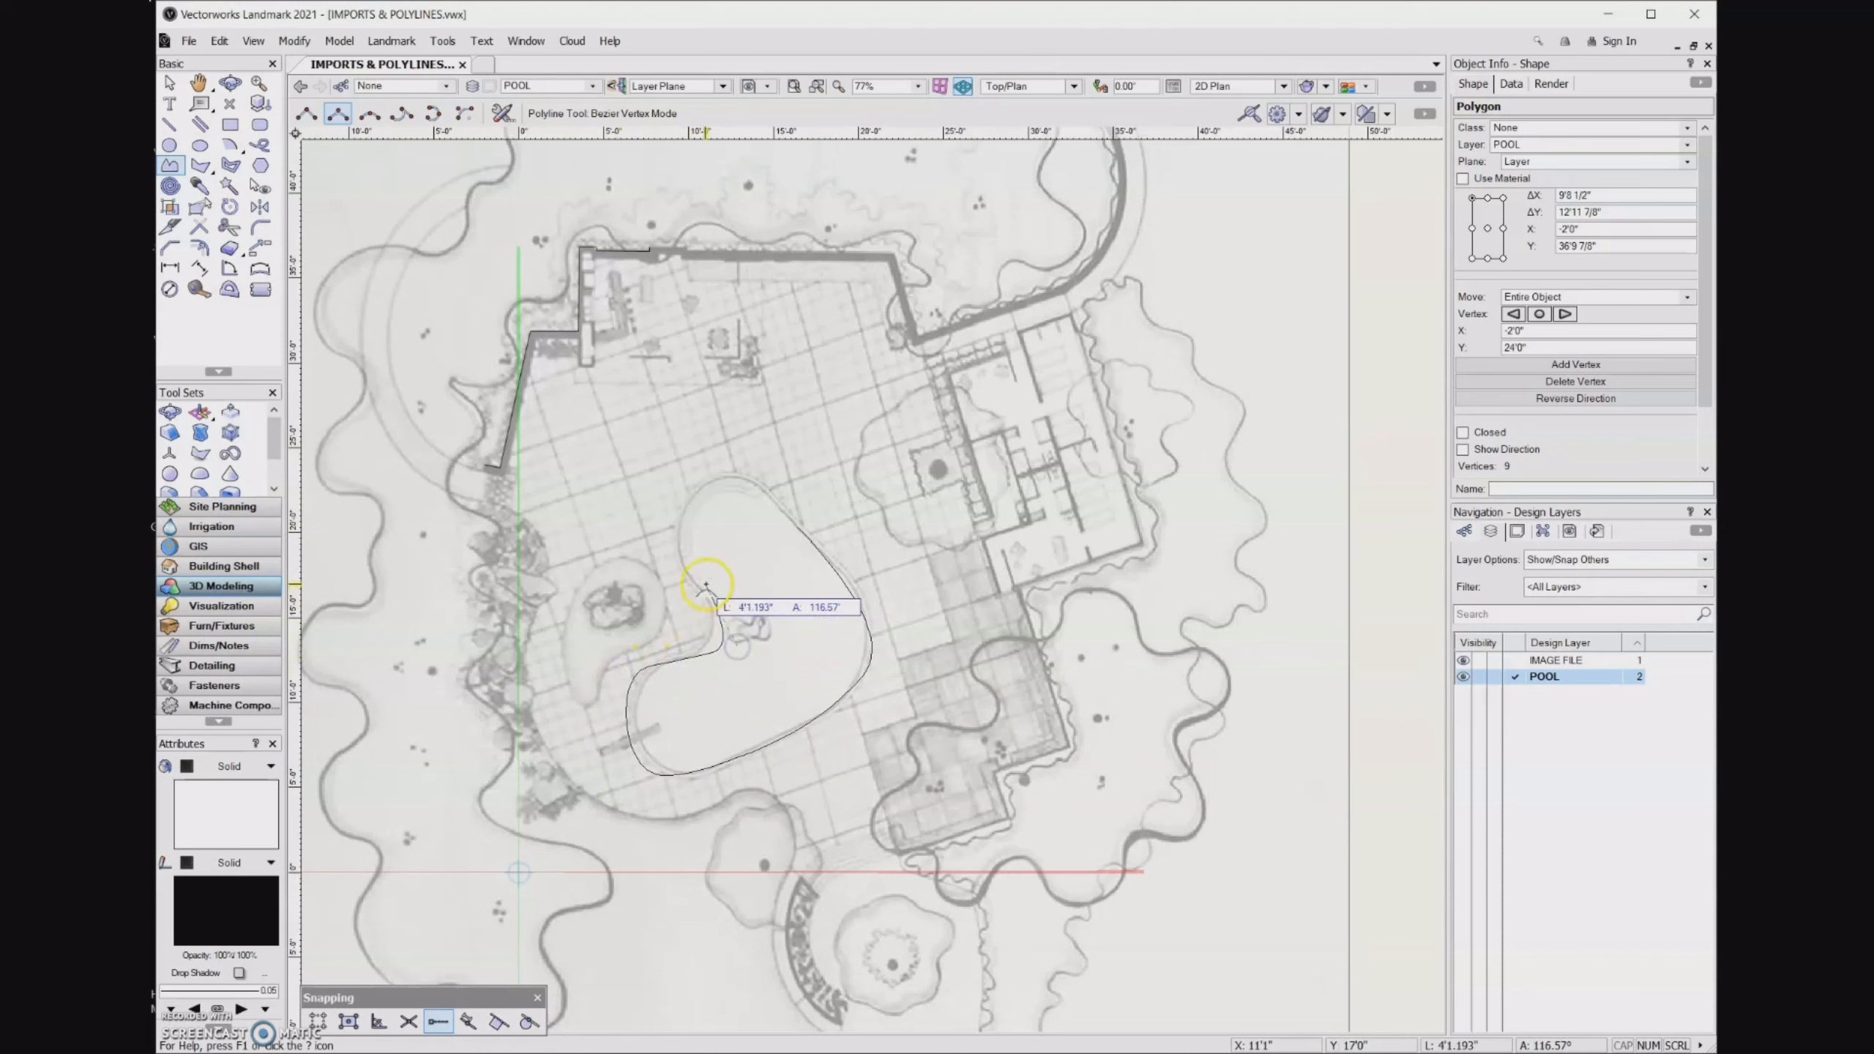
pyautogui.click(662, 540)
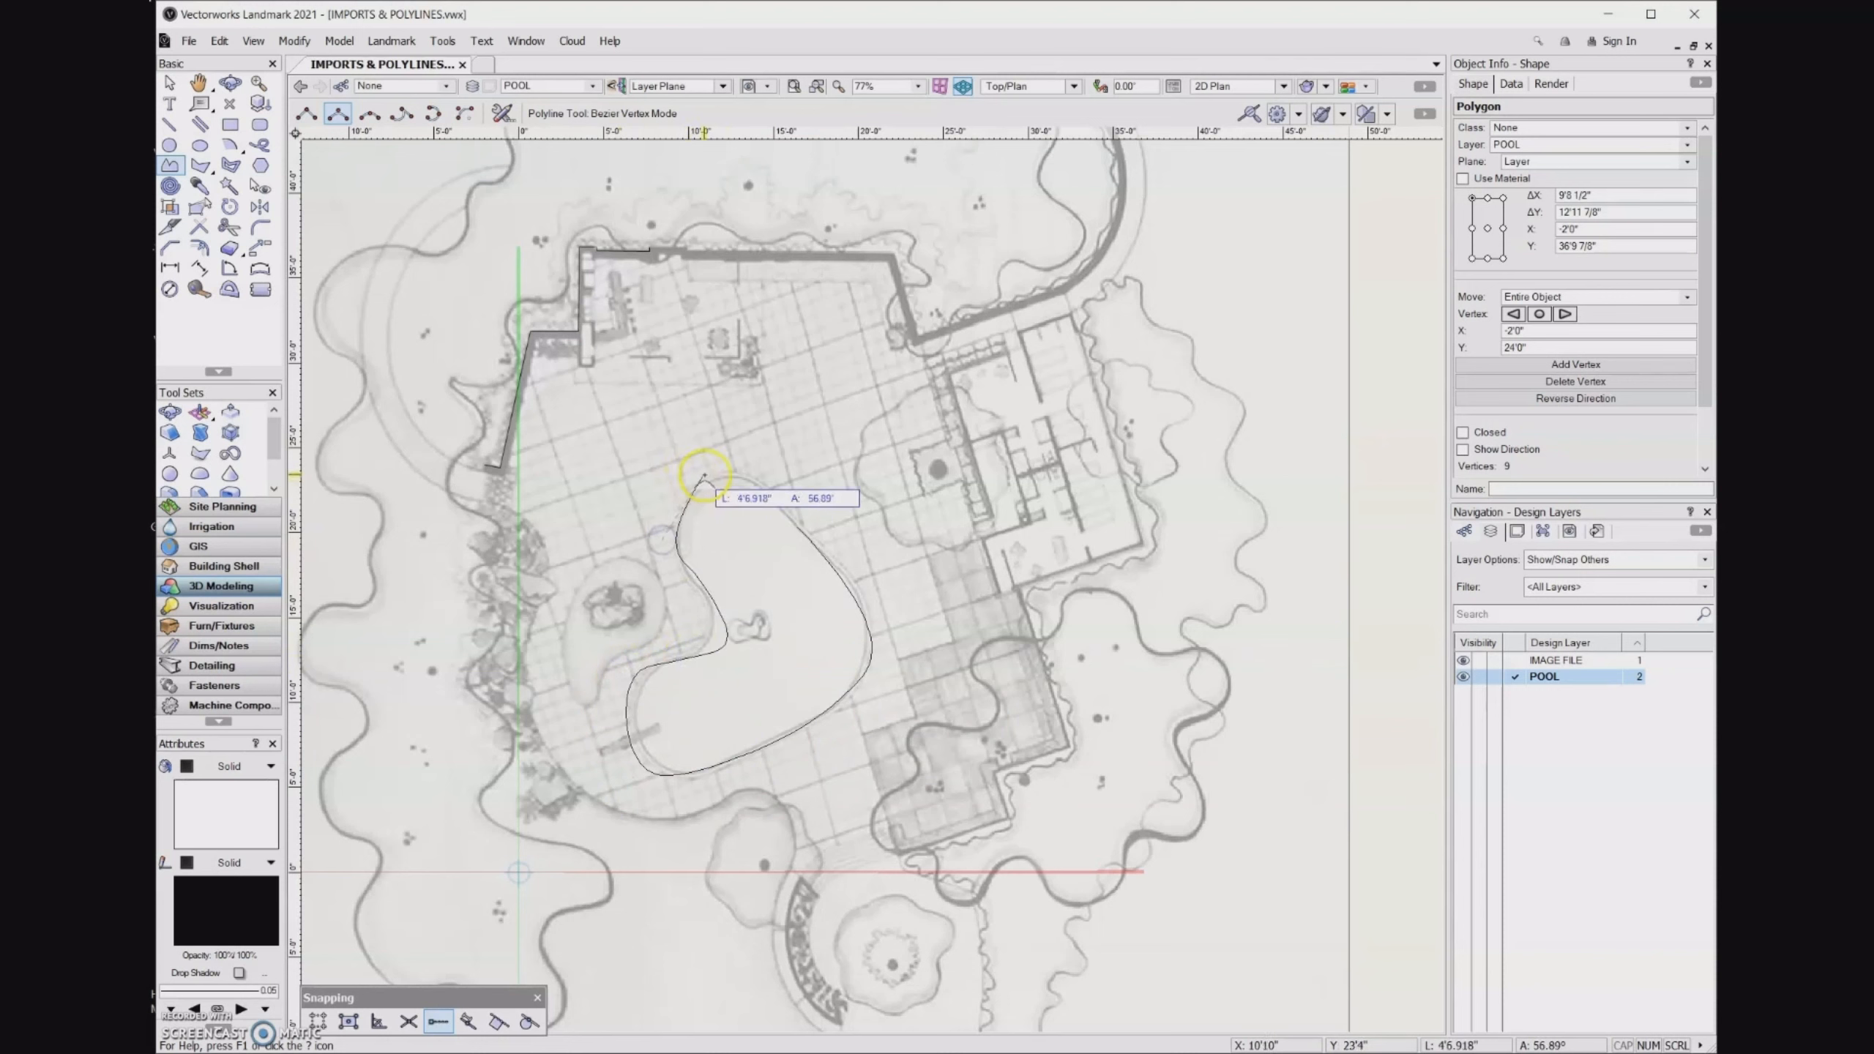
pyautogui.click(758, 469)
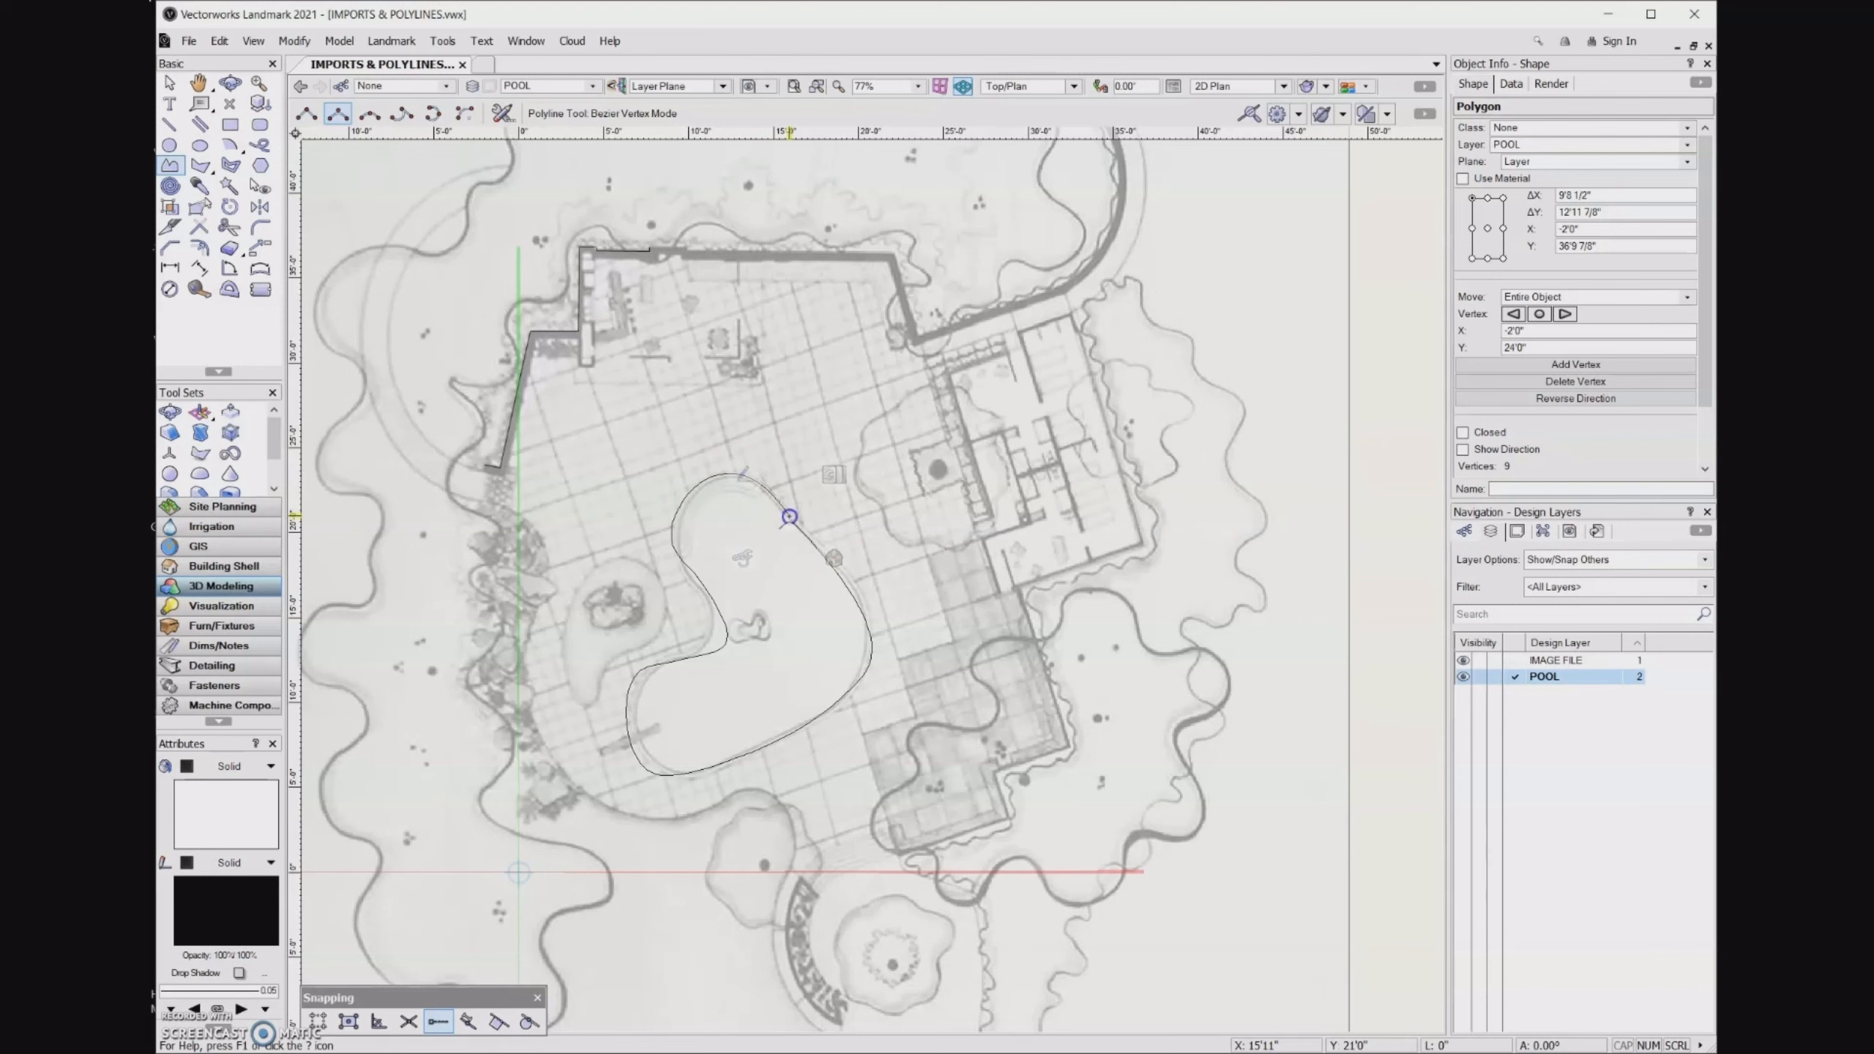
# End the pool polyline near its starting point, about 16'4" by 18'1" overall, and make it a closed shape.
pyautogui.scroll(1, 786, 525)
pyautogui.scroll(2, 786, 525)
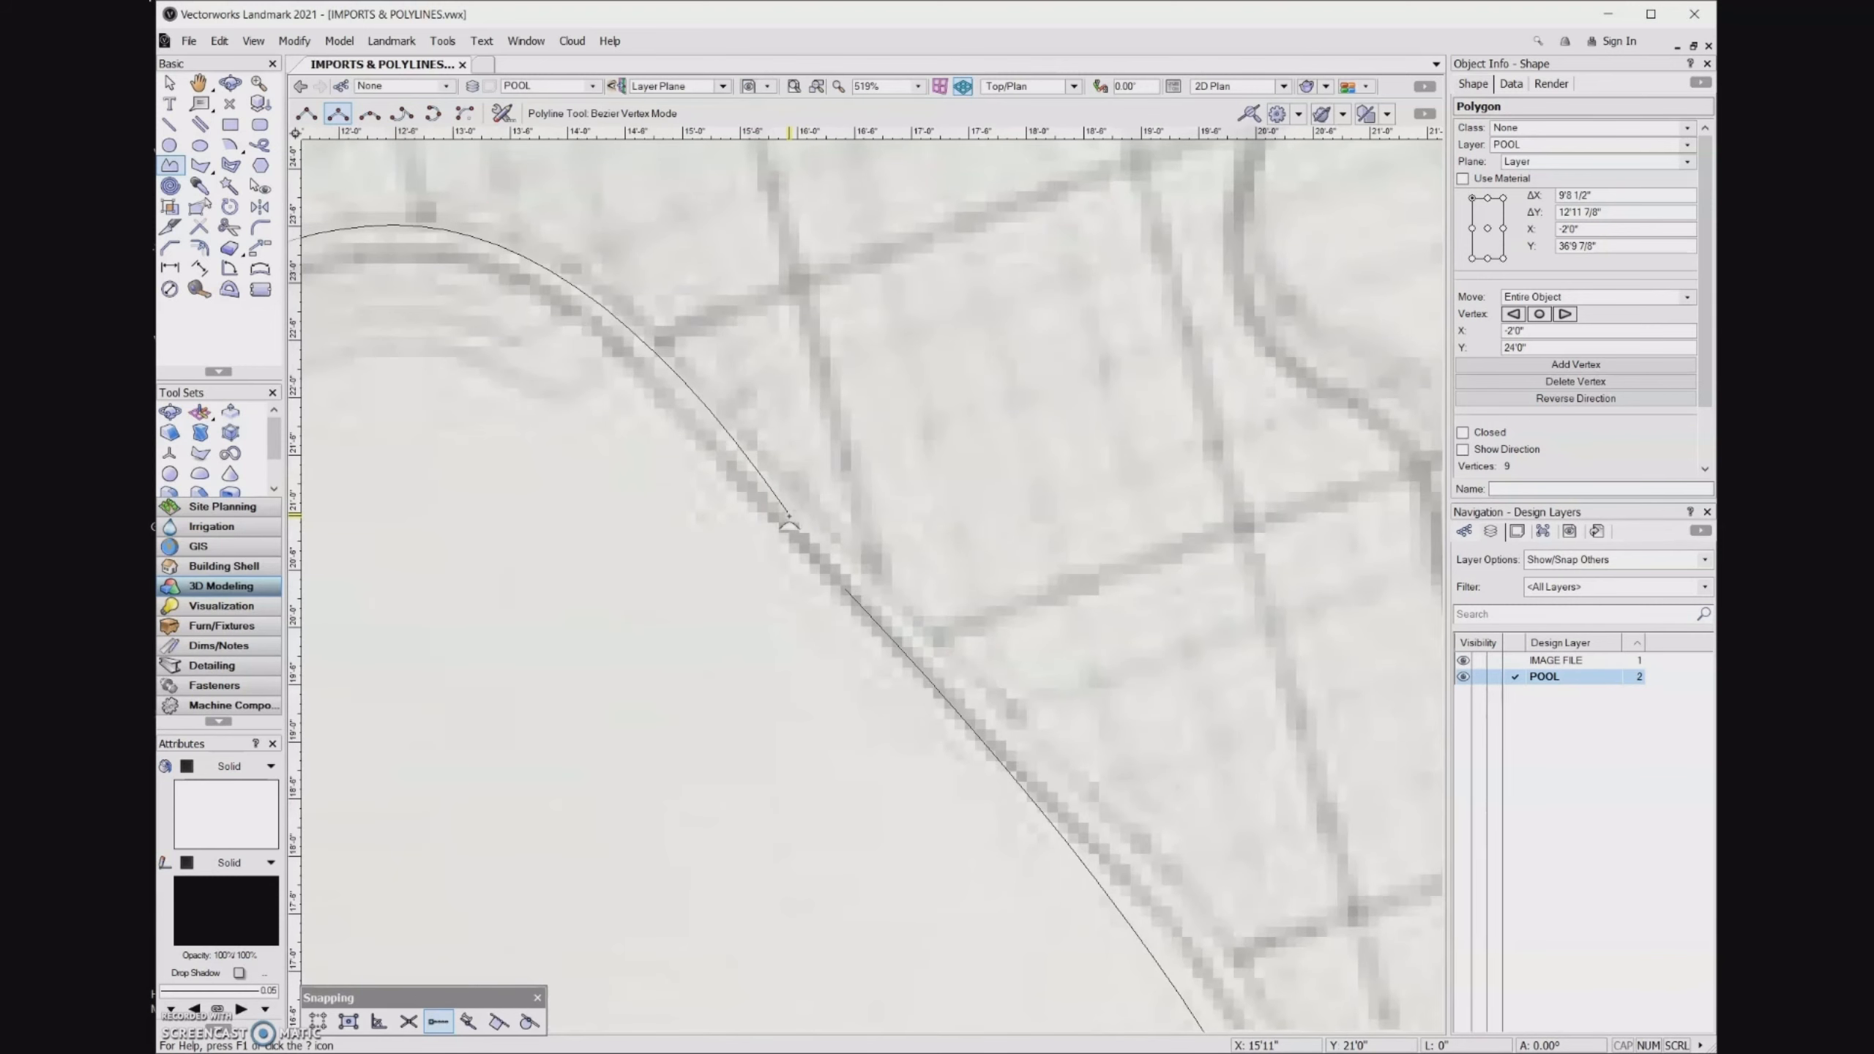
pyautogui.click(788, 516)
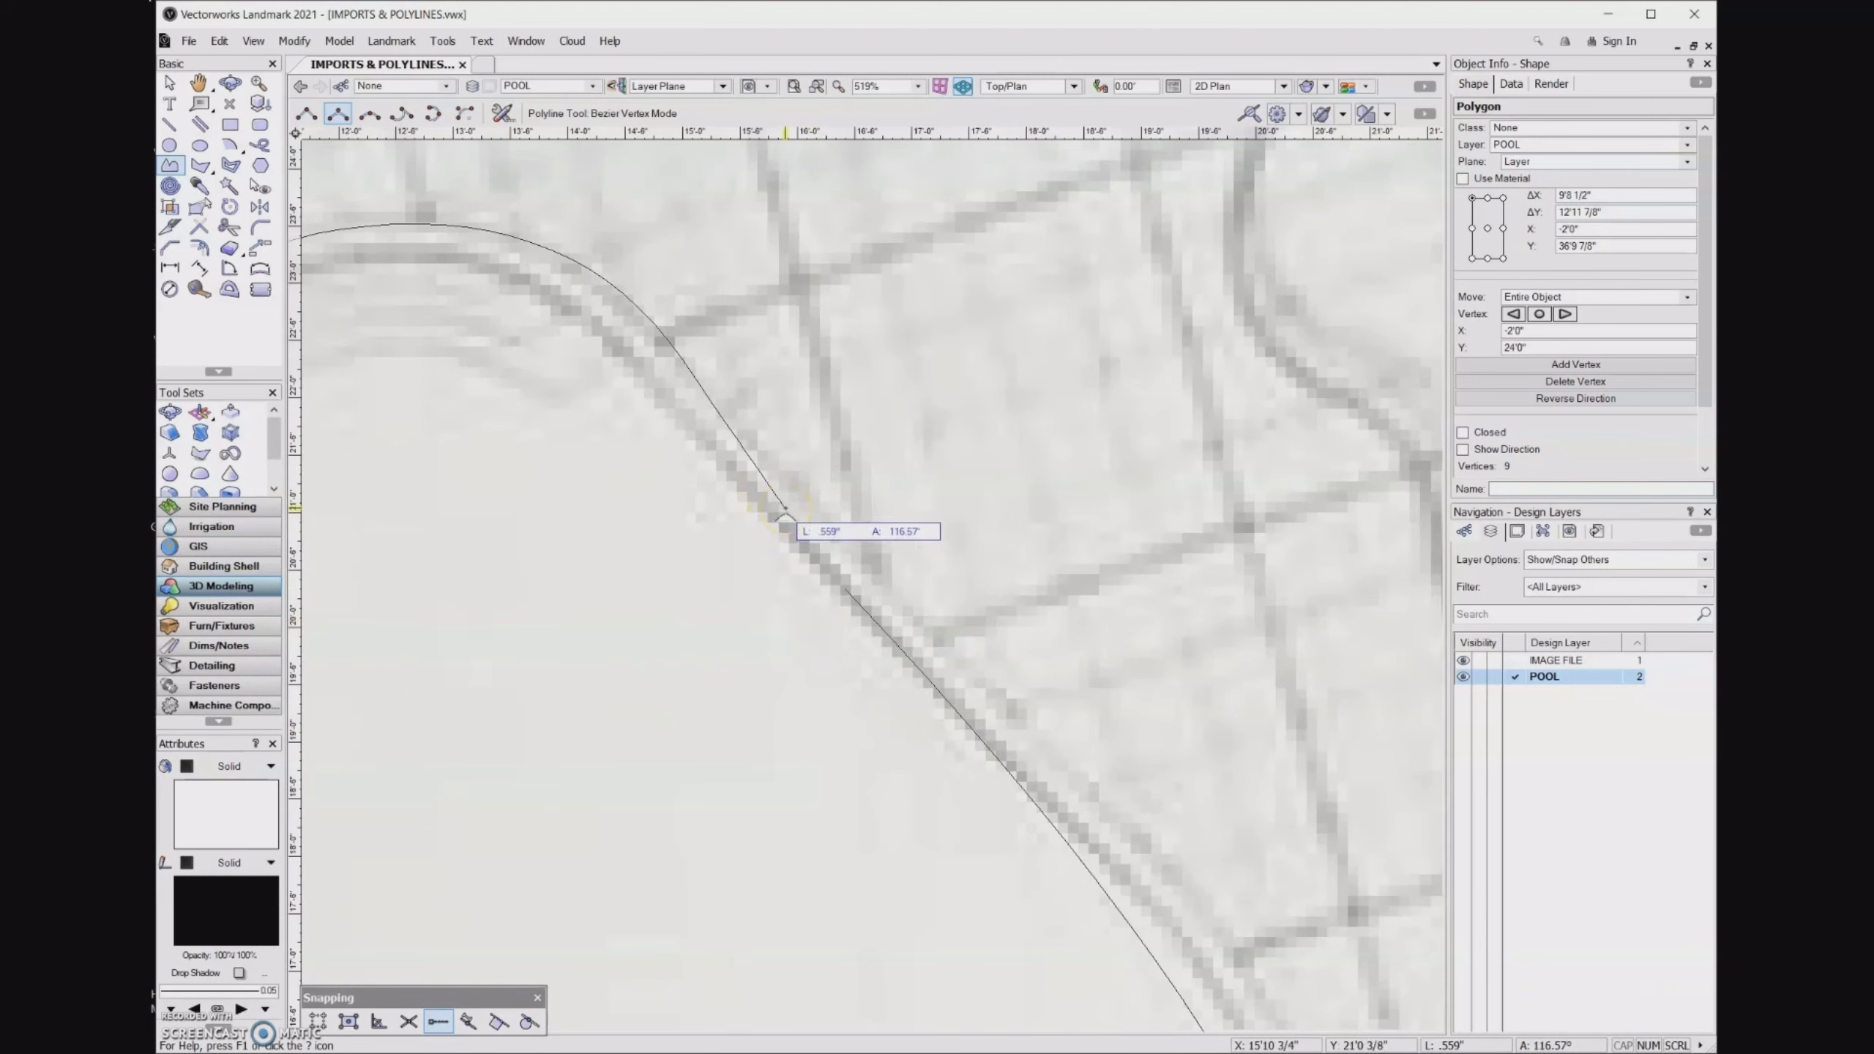
pyautogui.doubleClick(786, 516)
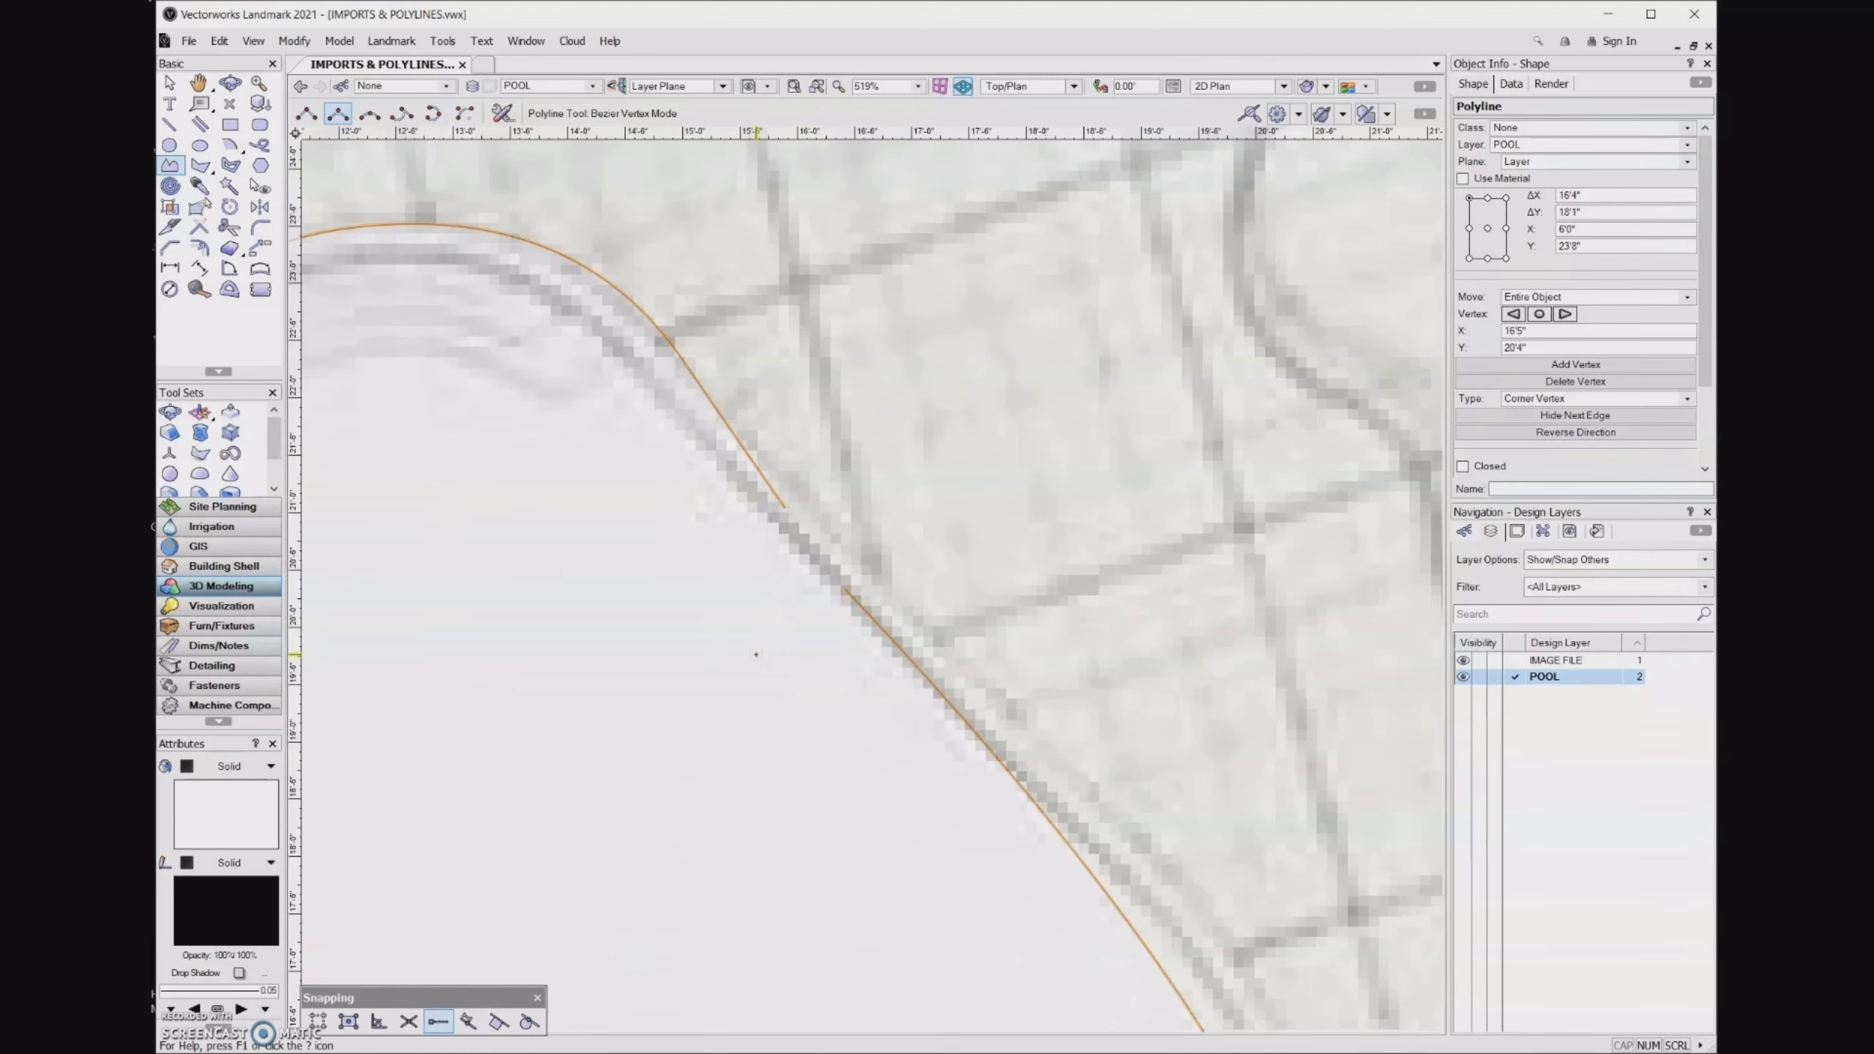
pyautogui.moveTo(755, 654)
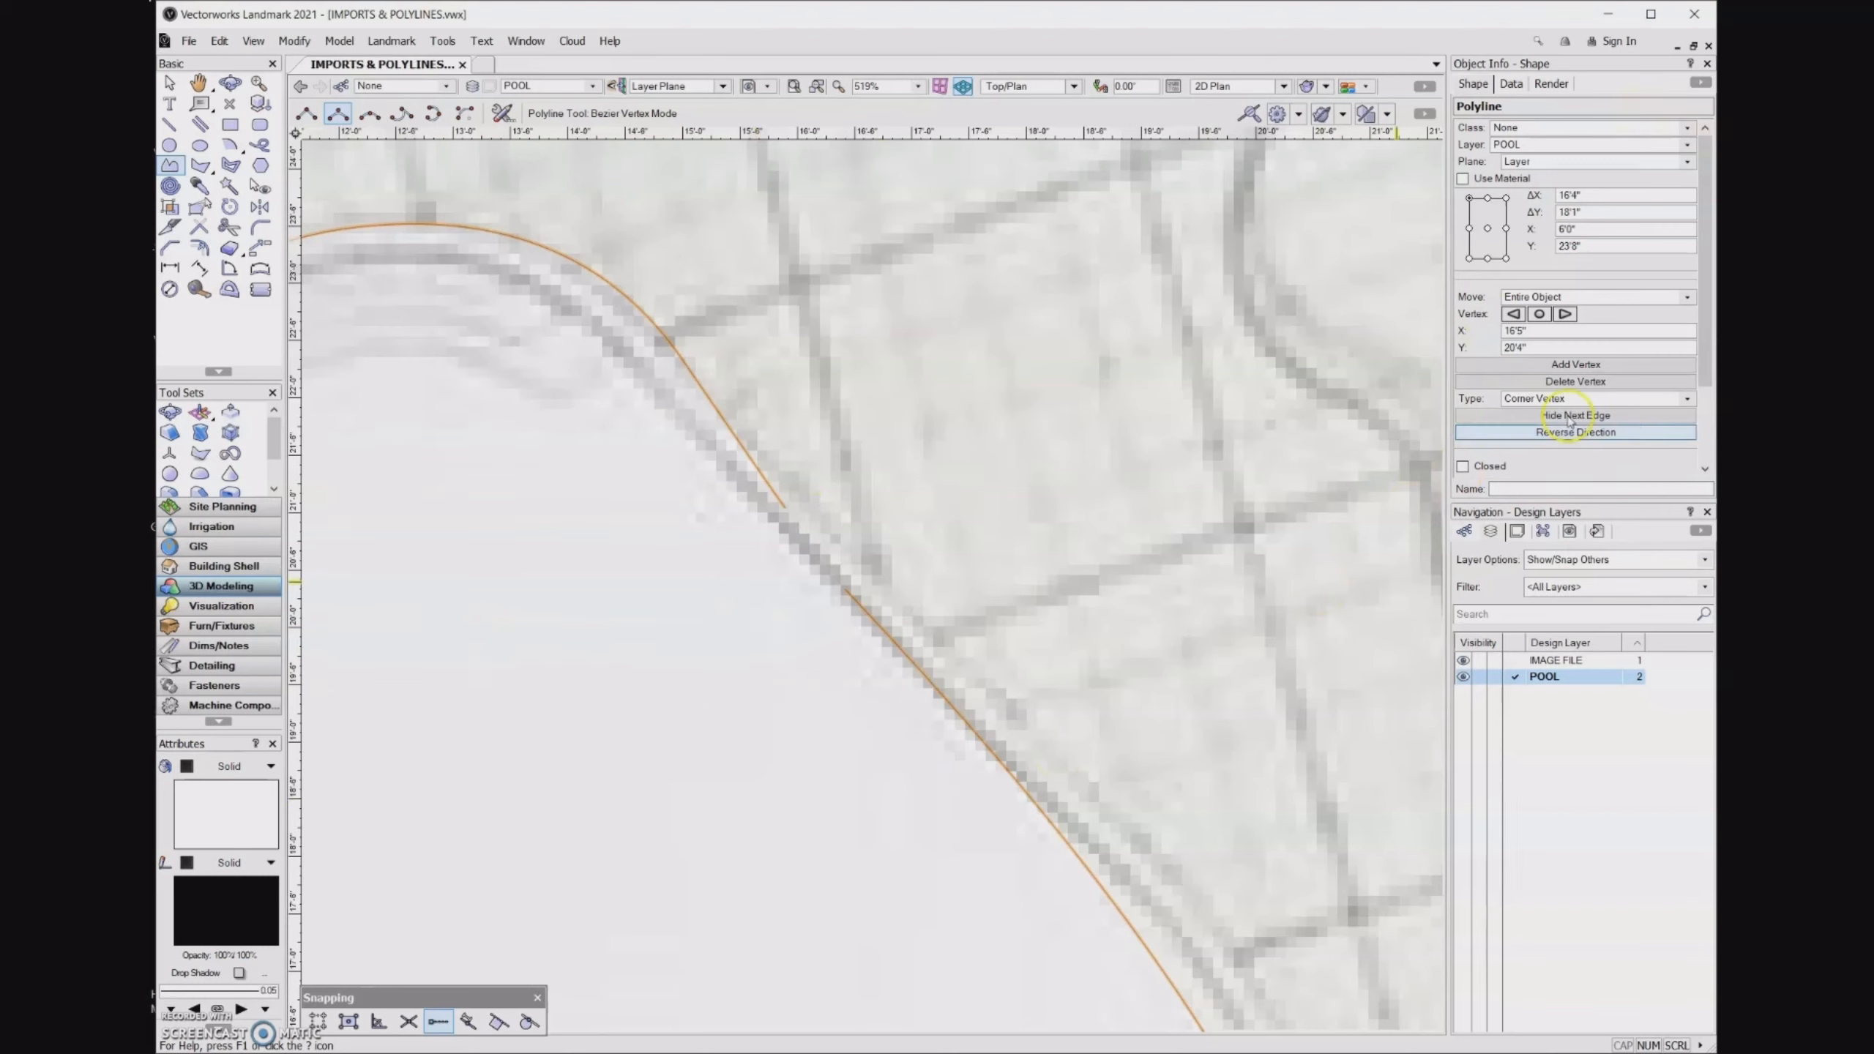
pyautogui.click(1463, 466)
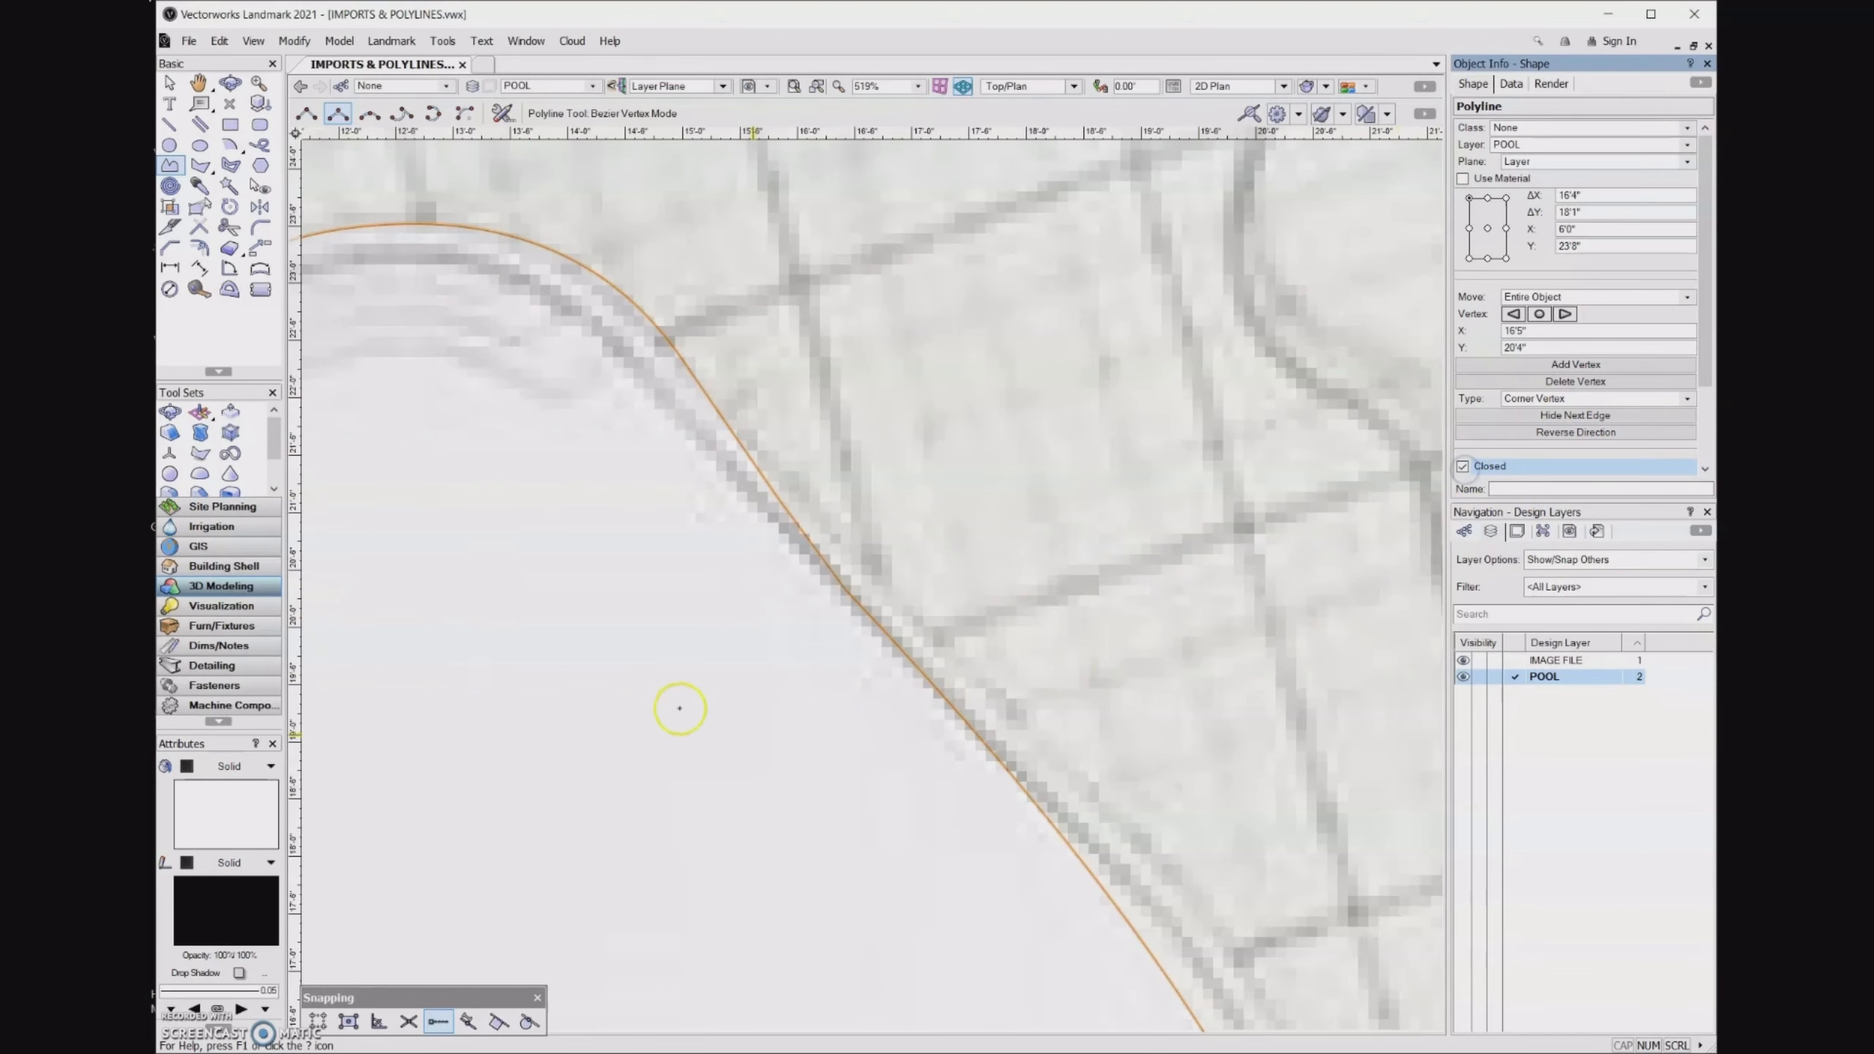
# Delete the surplus vertex on the pool polyline's northeast edge, where its start and end nearly meet, with the Reshape tool.
pyautogui.scroll(-6, 900, 734)
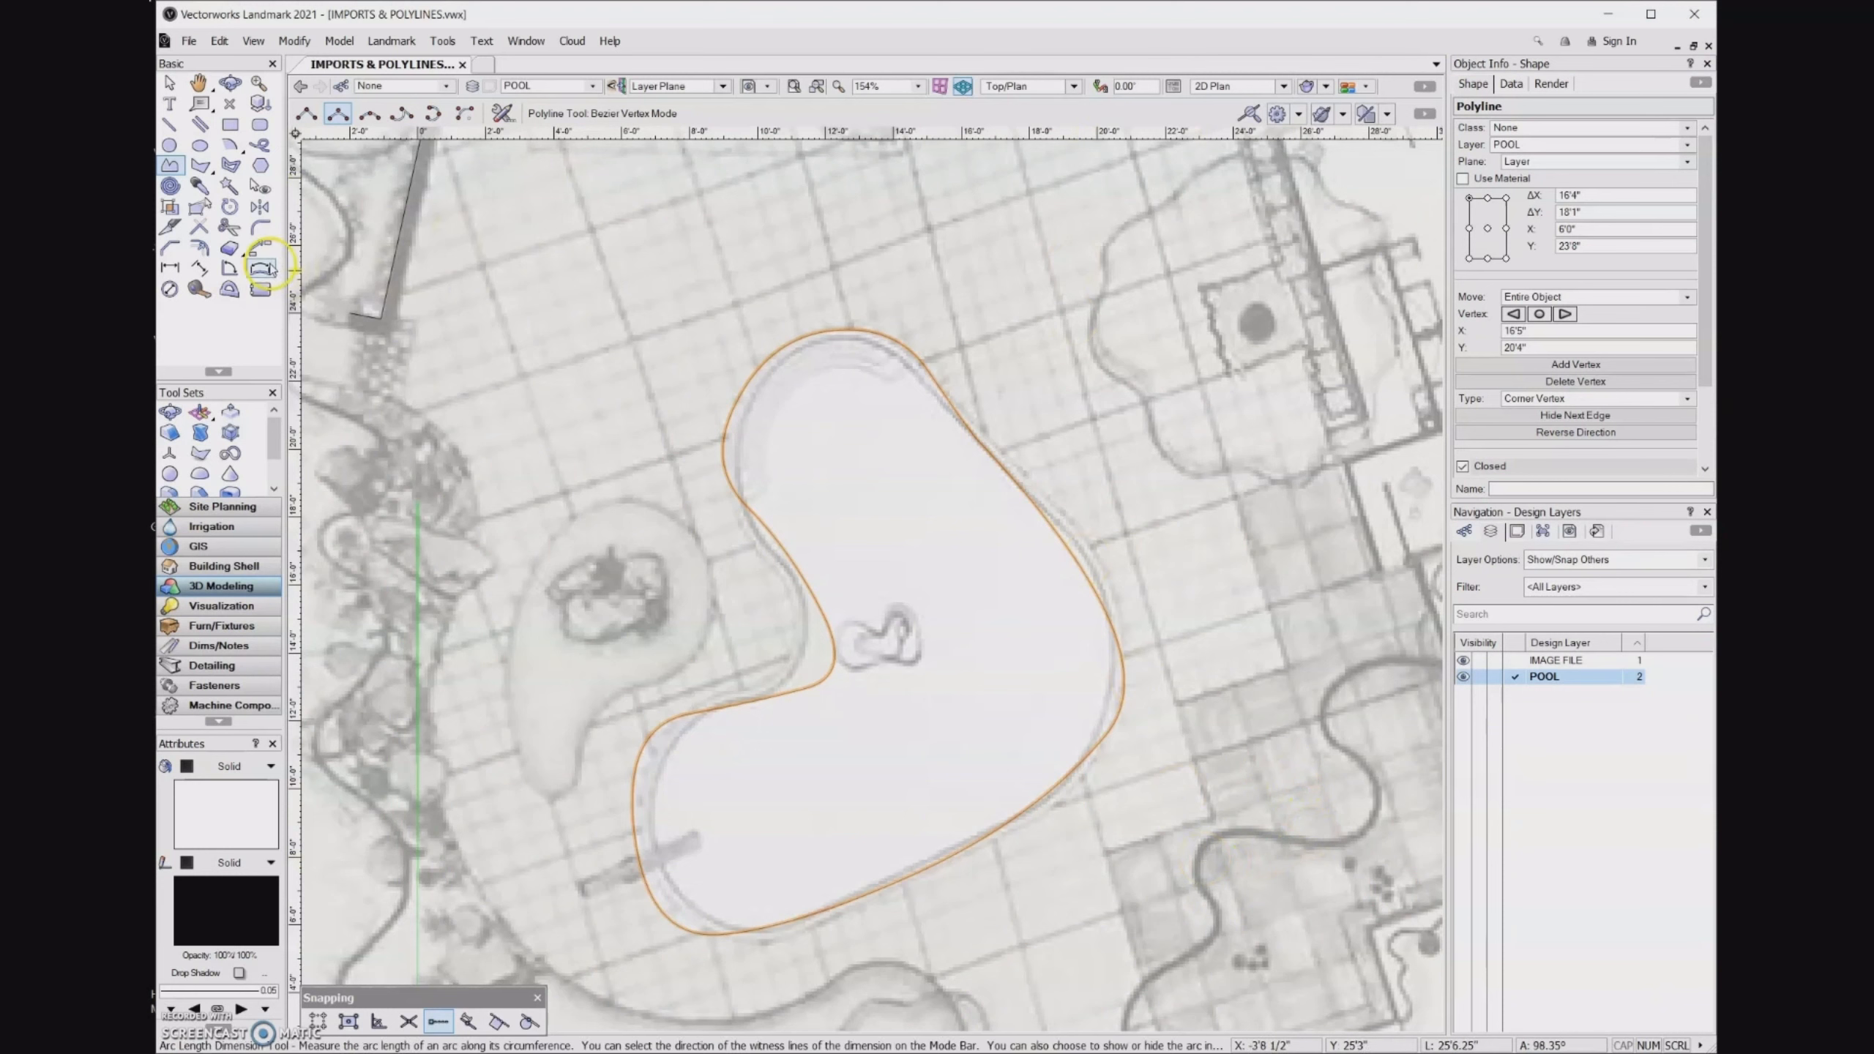
pyautogui.click(200, 208)
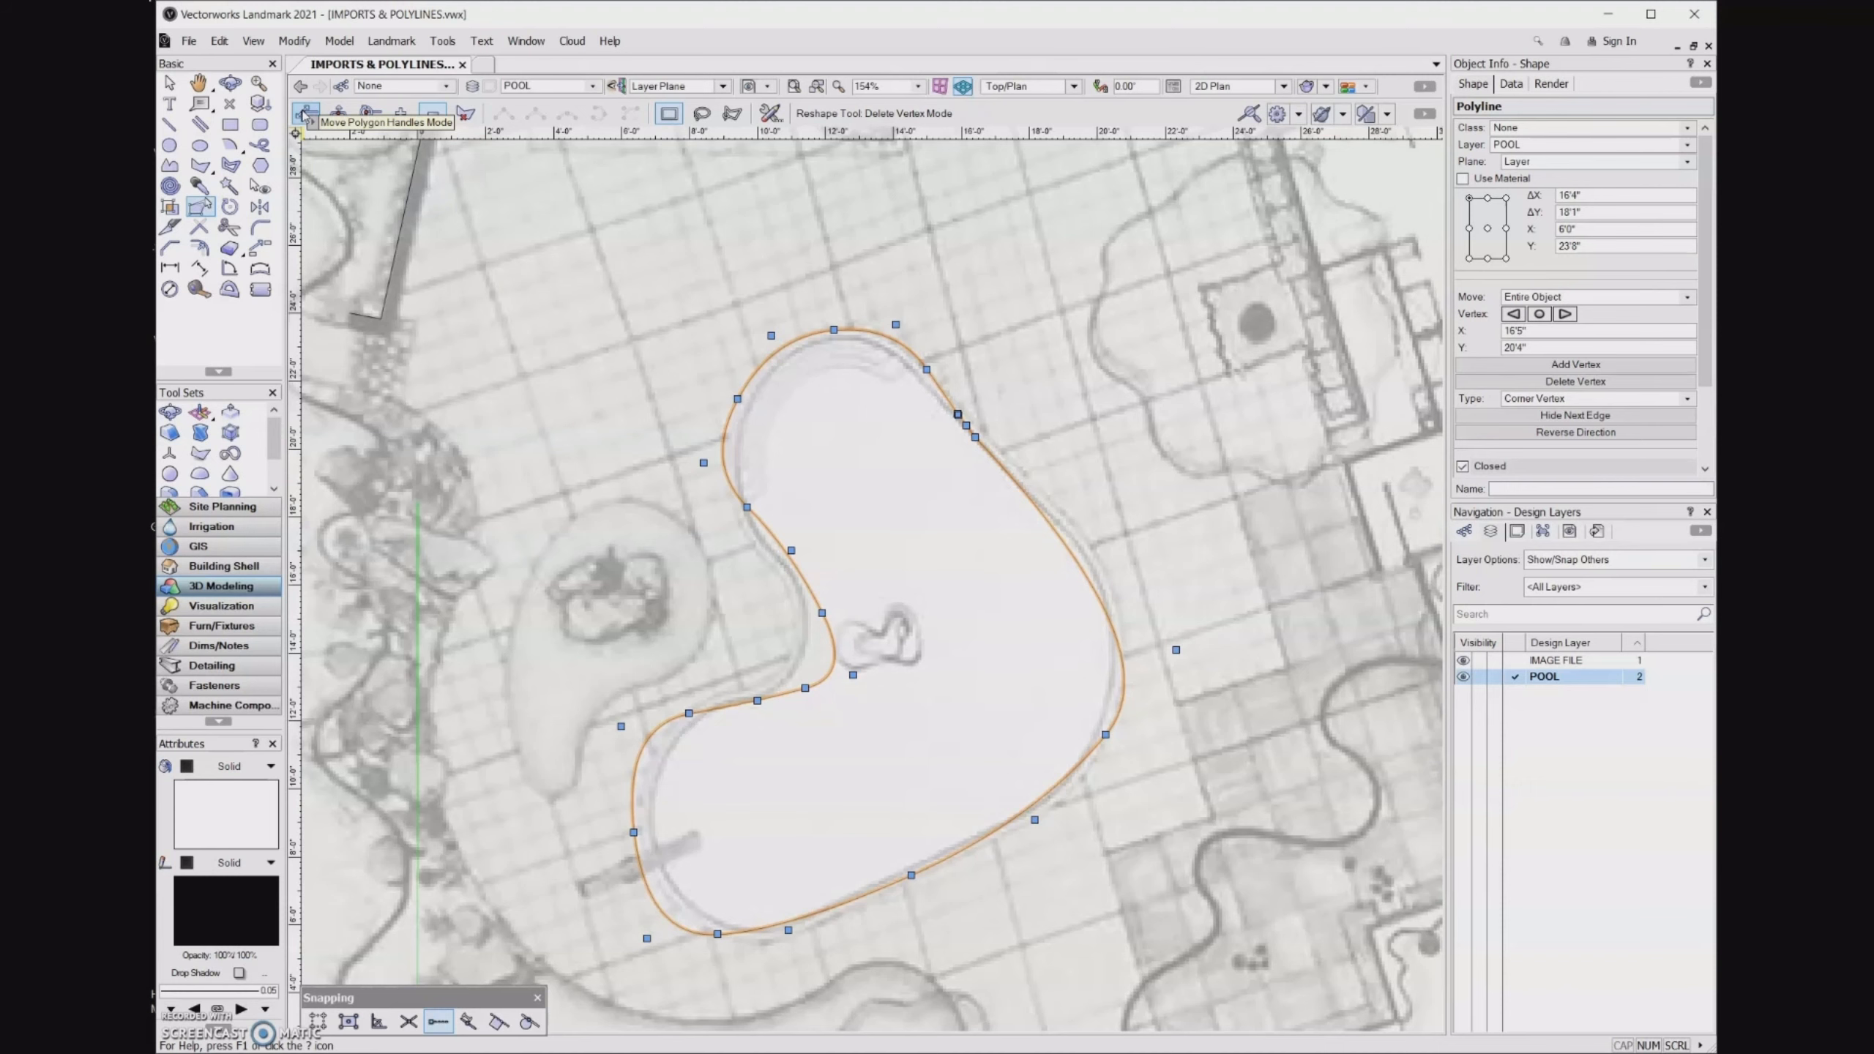
pyautogui.scroll(8, 956, 418)
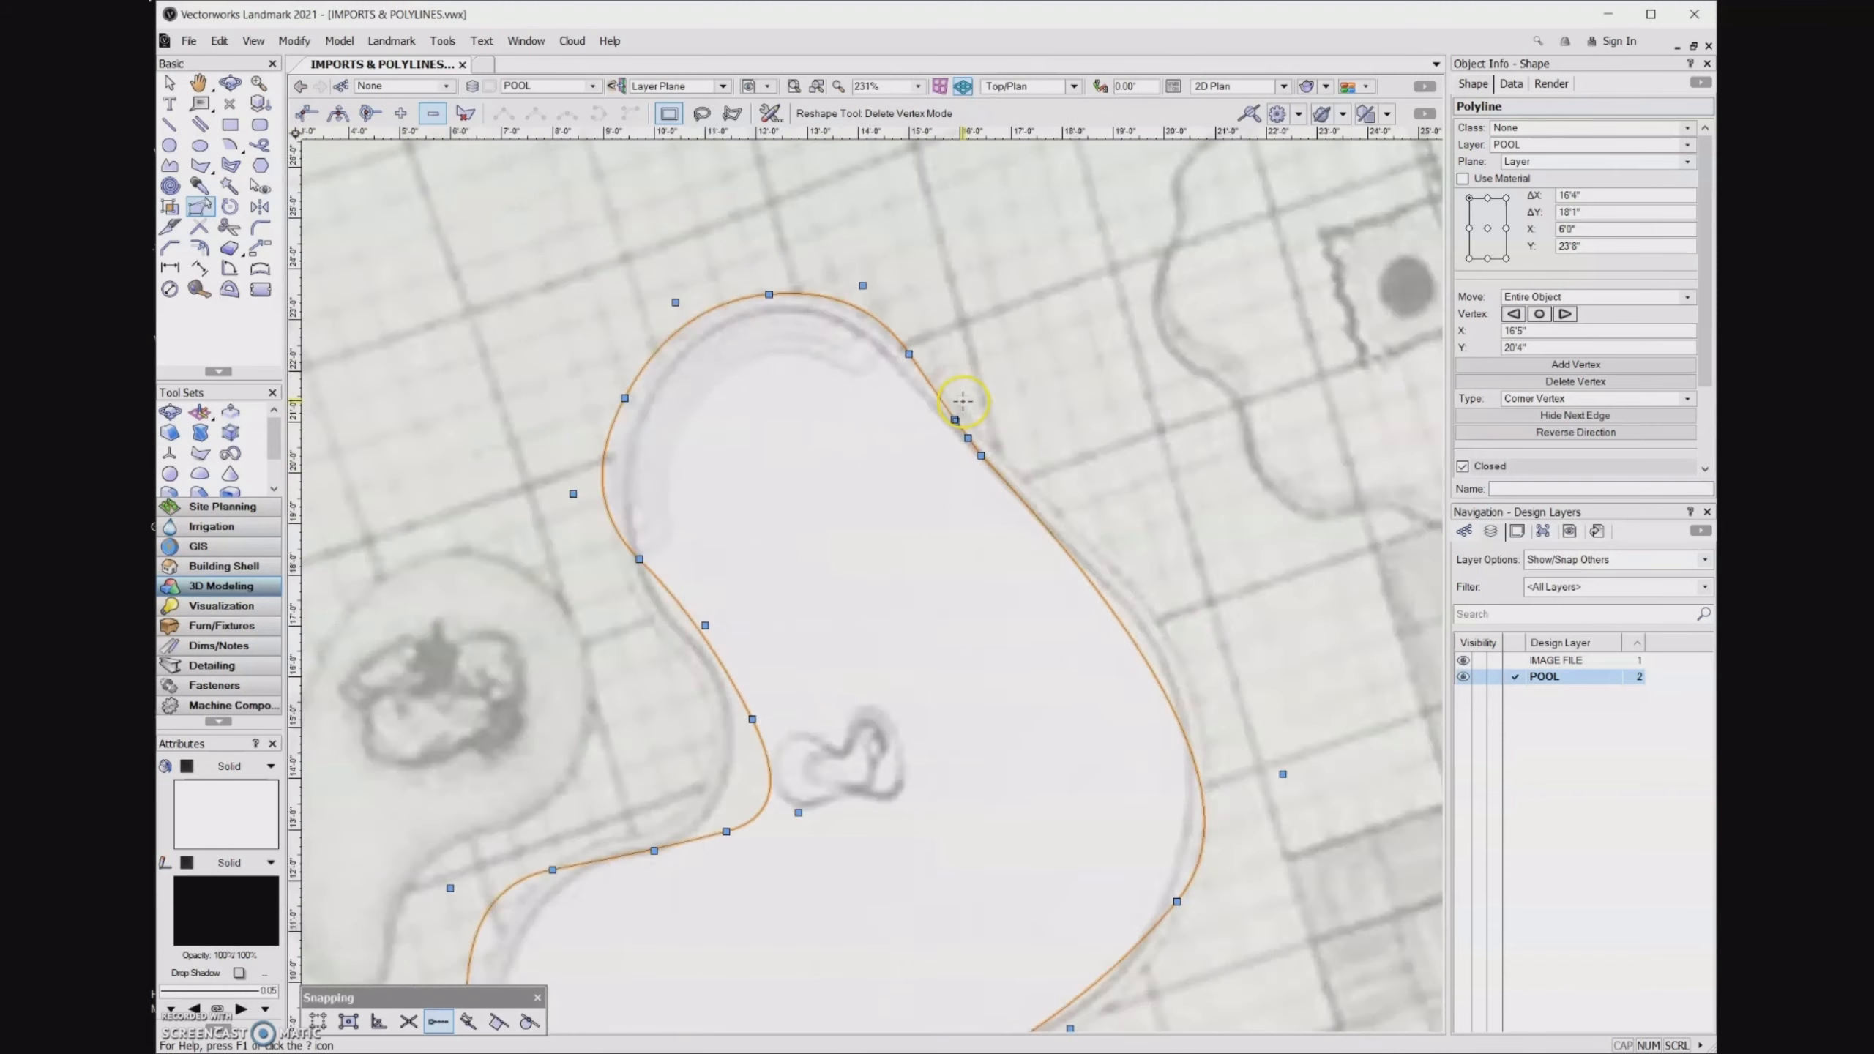
pyautogui.scroll(1, 980, 521)
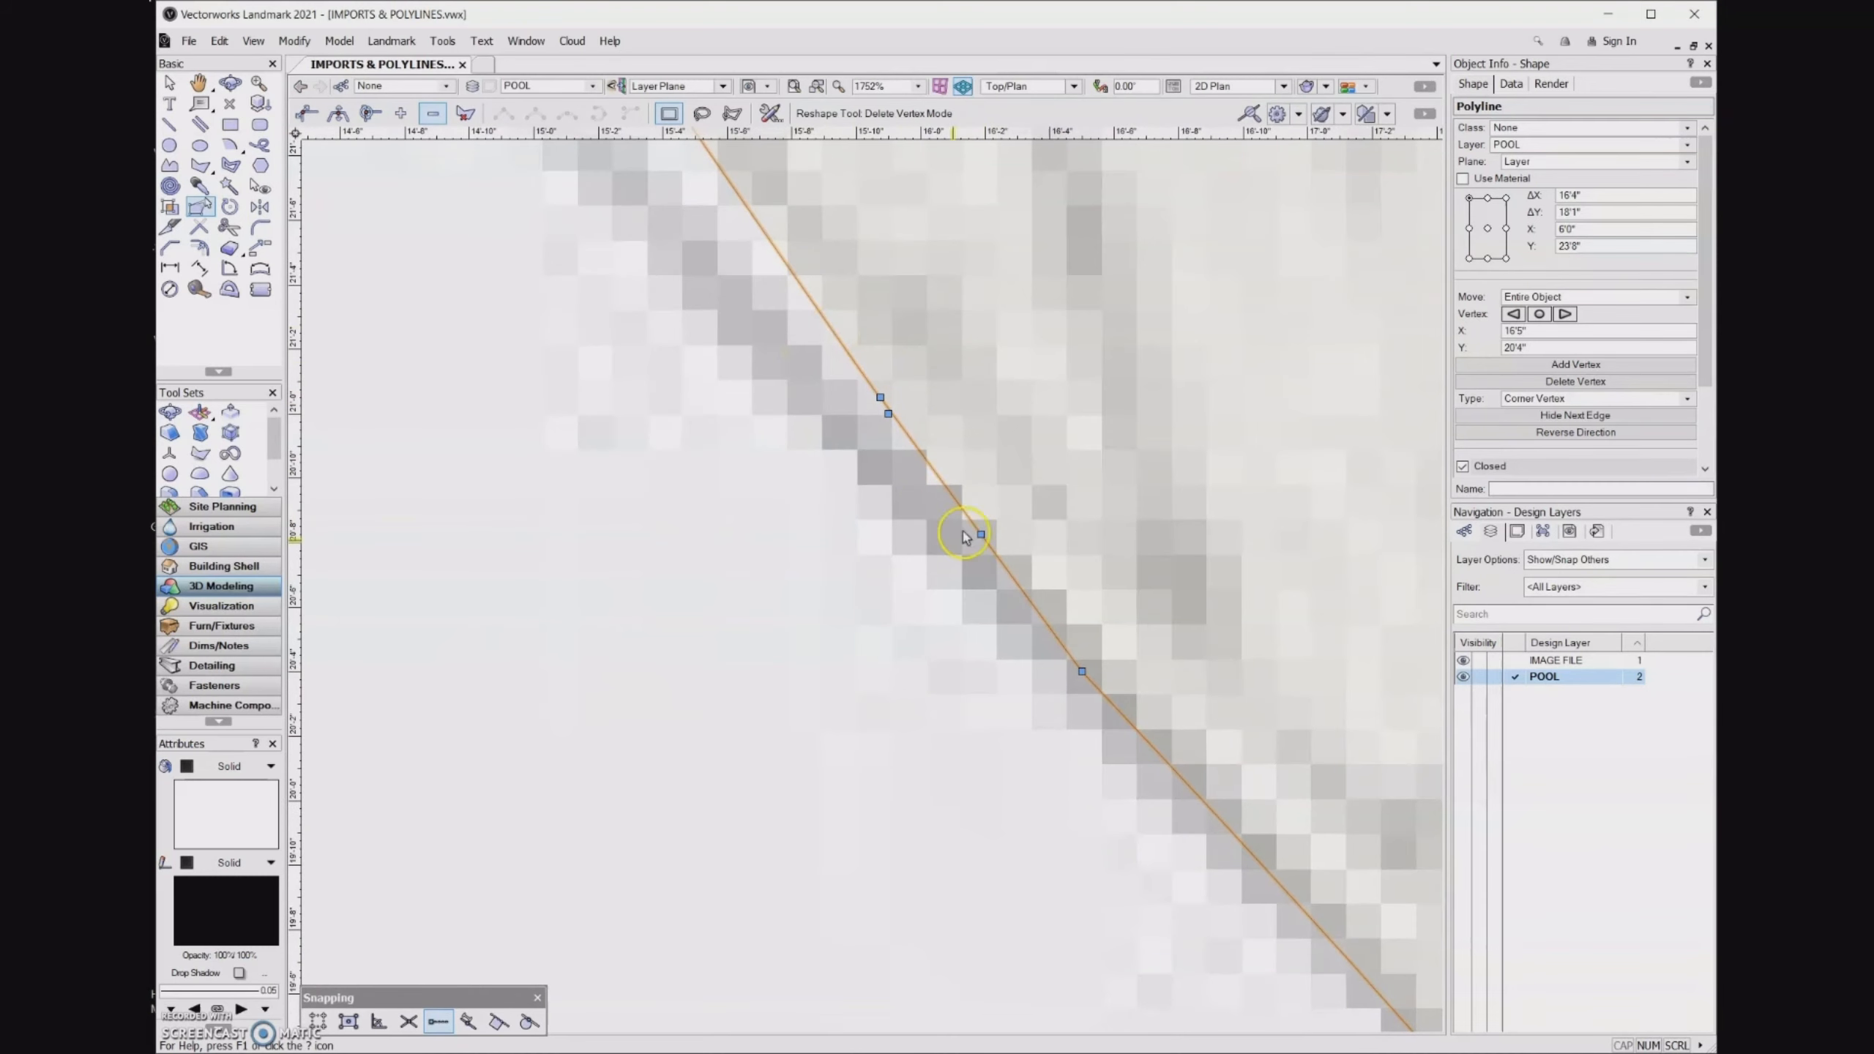
pyautogui.scroll(-2, 797, 649)
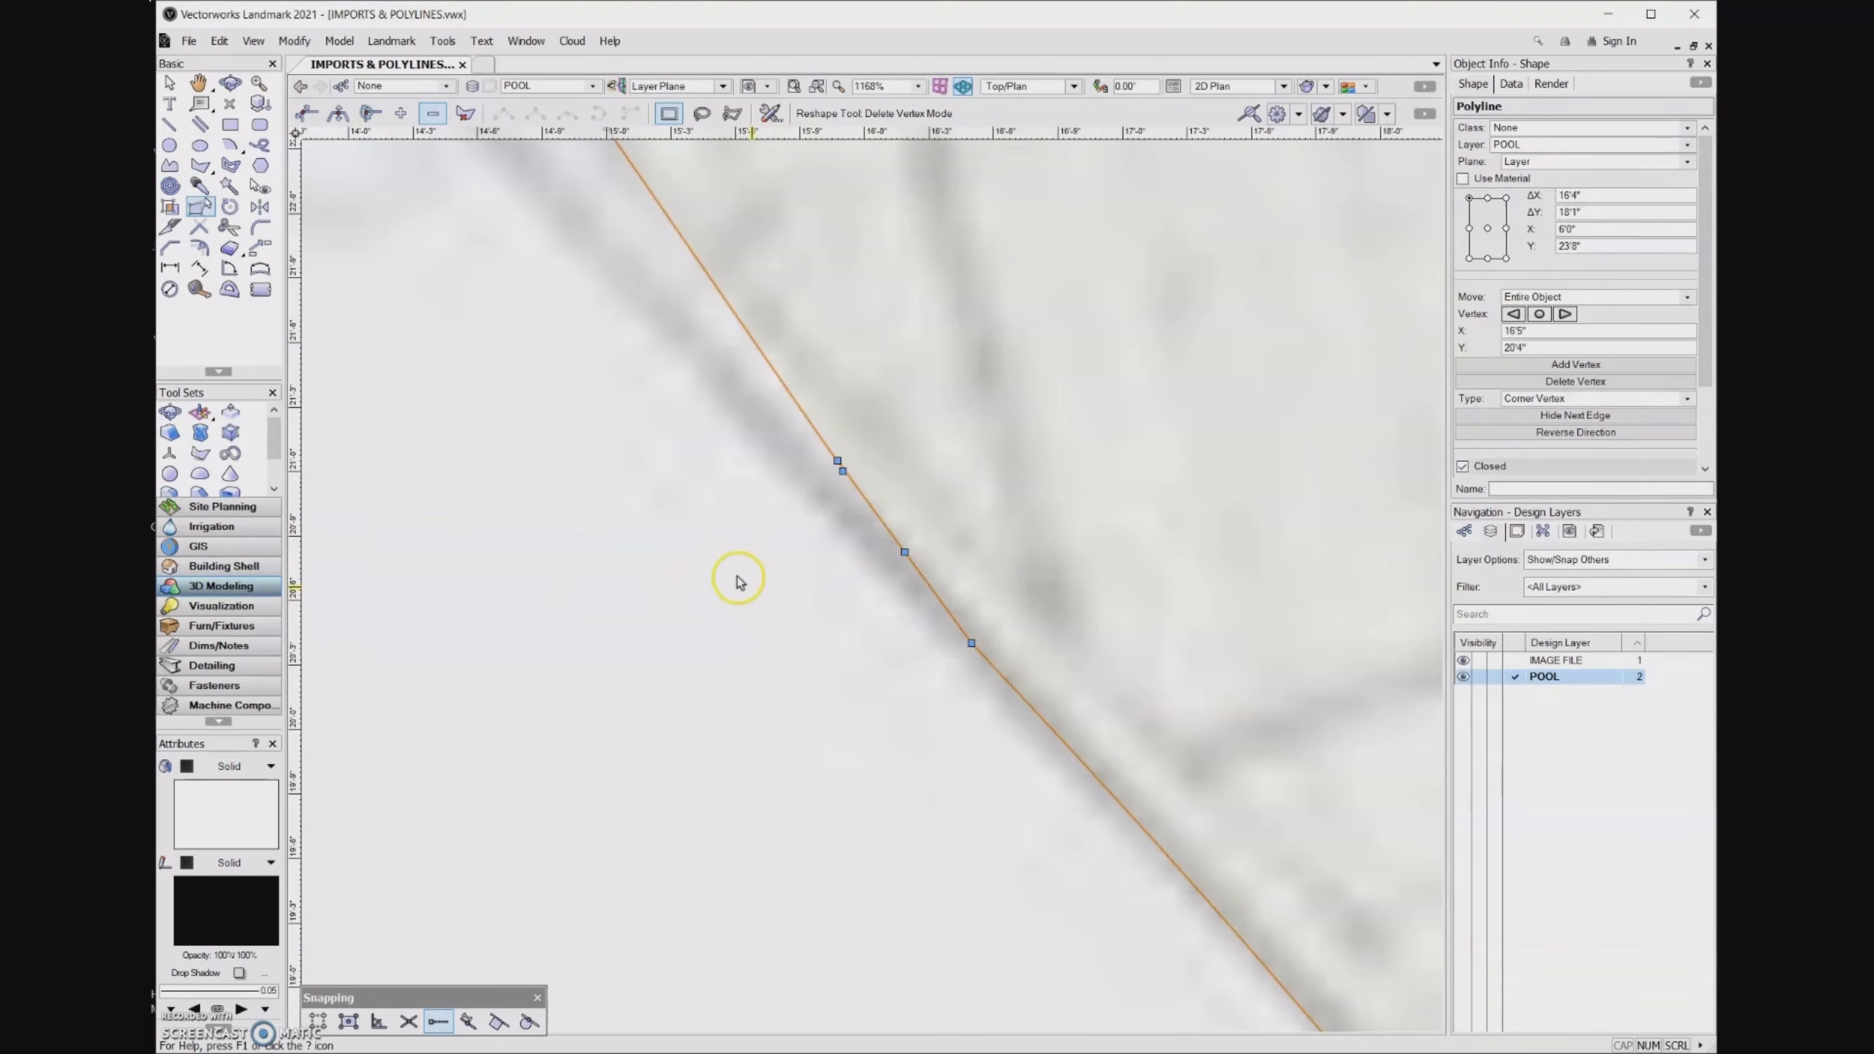
pyautogui.scroll(-1, 685, 538)
pyautogui.scroll(-1, 955, 472)
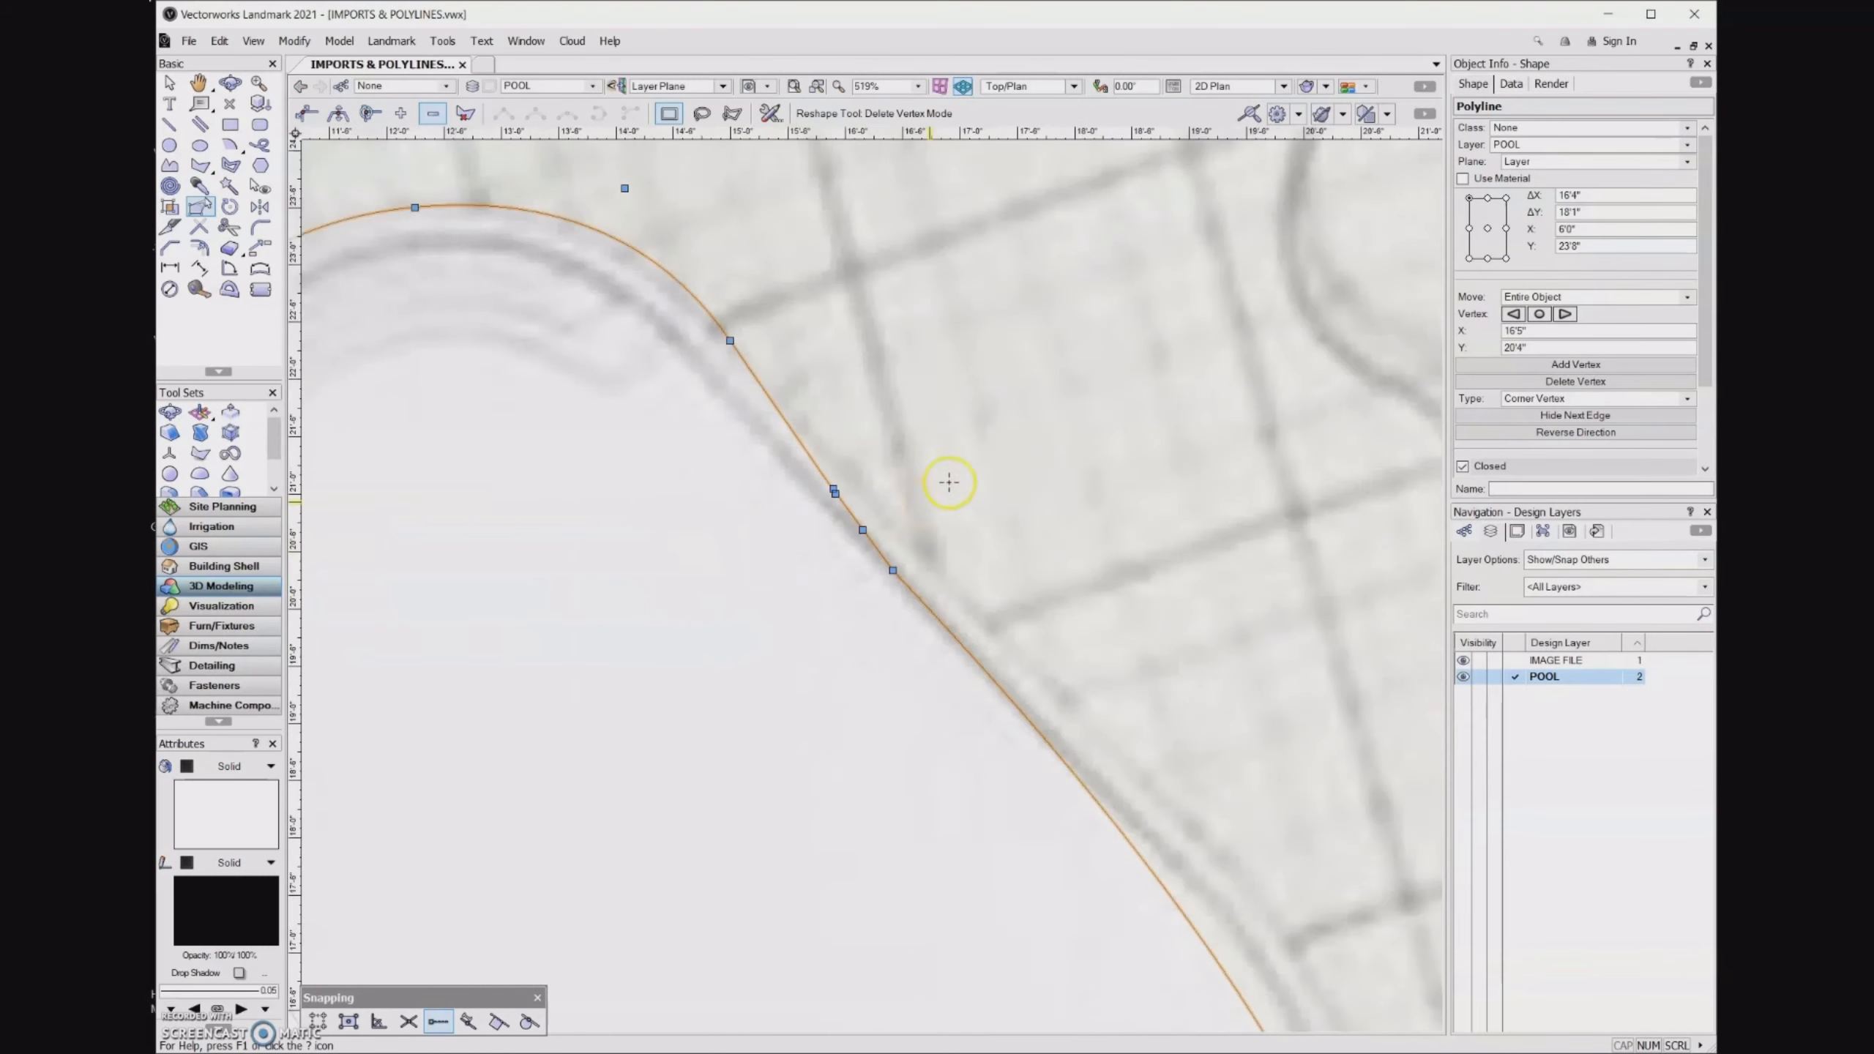
pyautogui.scroll(-1, 959, 479)
pyautogui.scroll(-1, 929, 591)
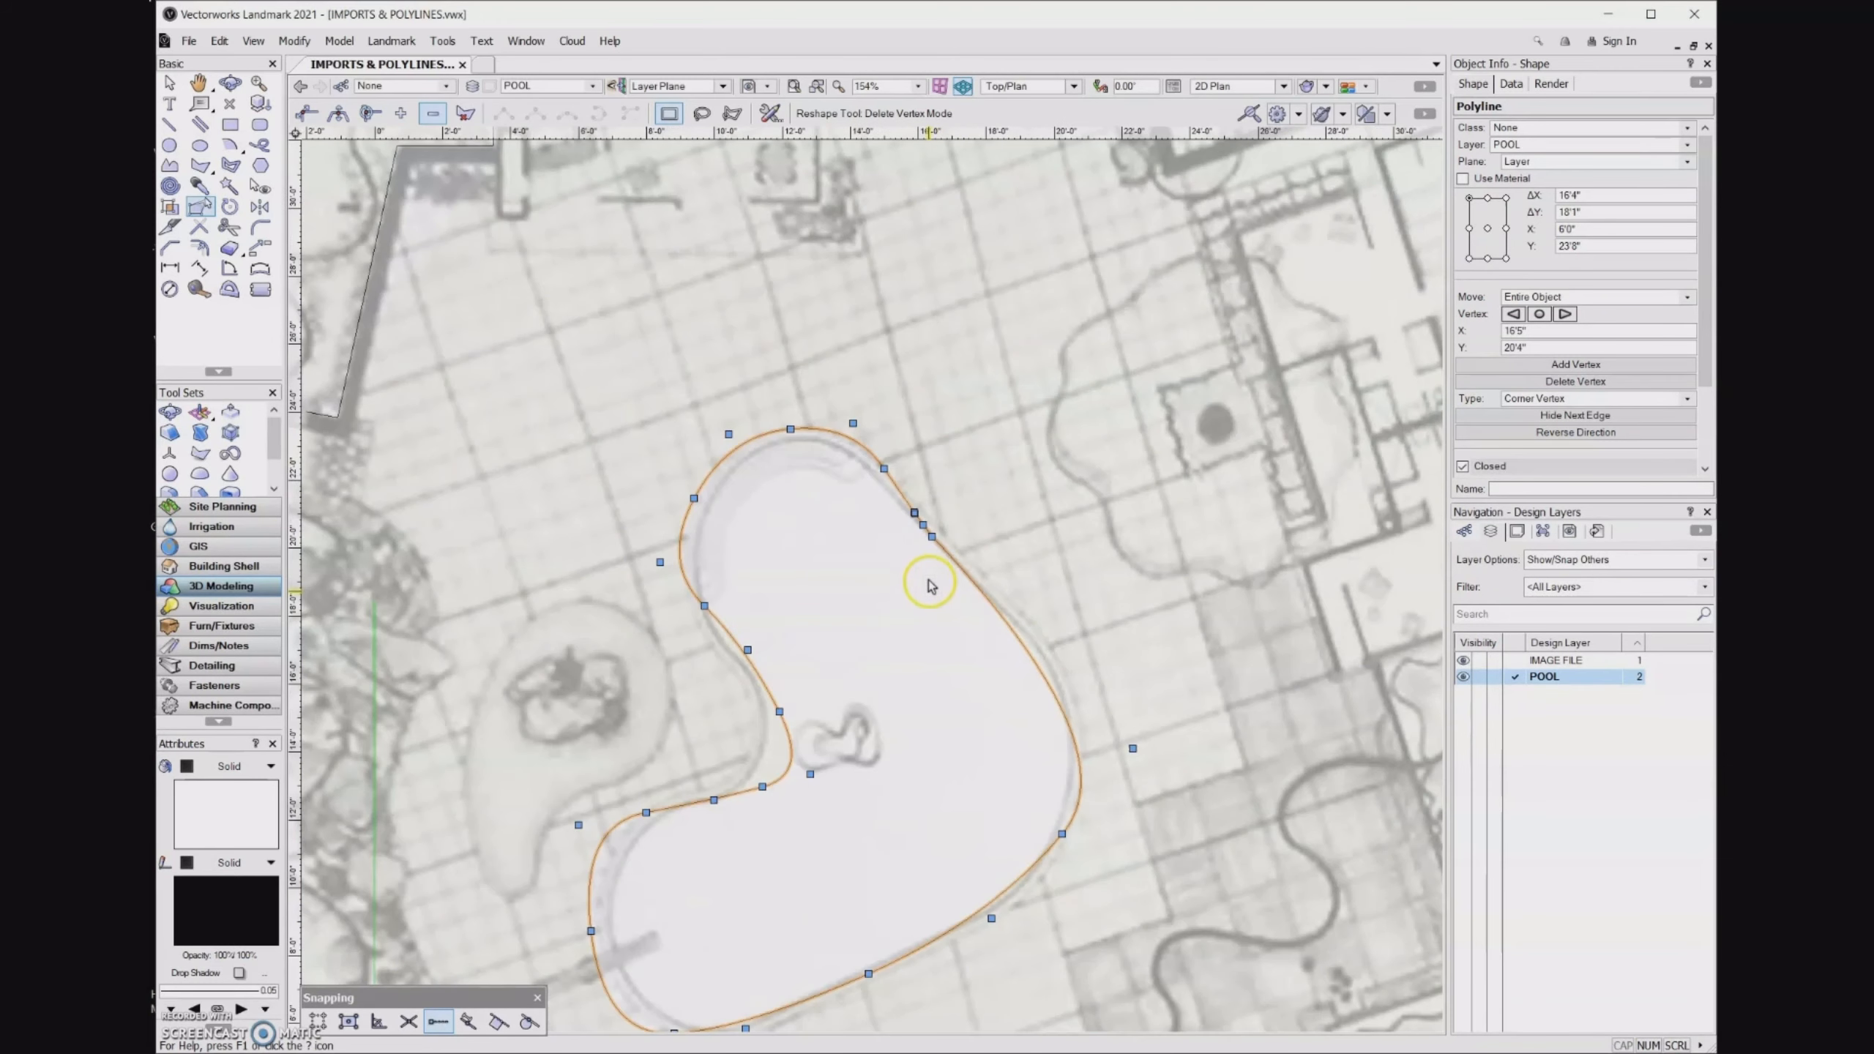
pyautogui.moveTo(915, 626); pyautogui.dragTo(948, 465, button='middle')
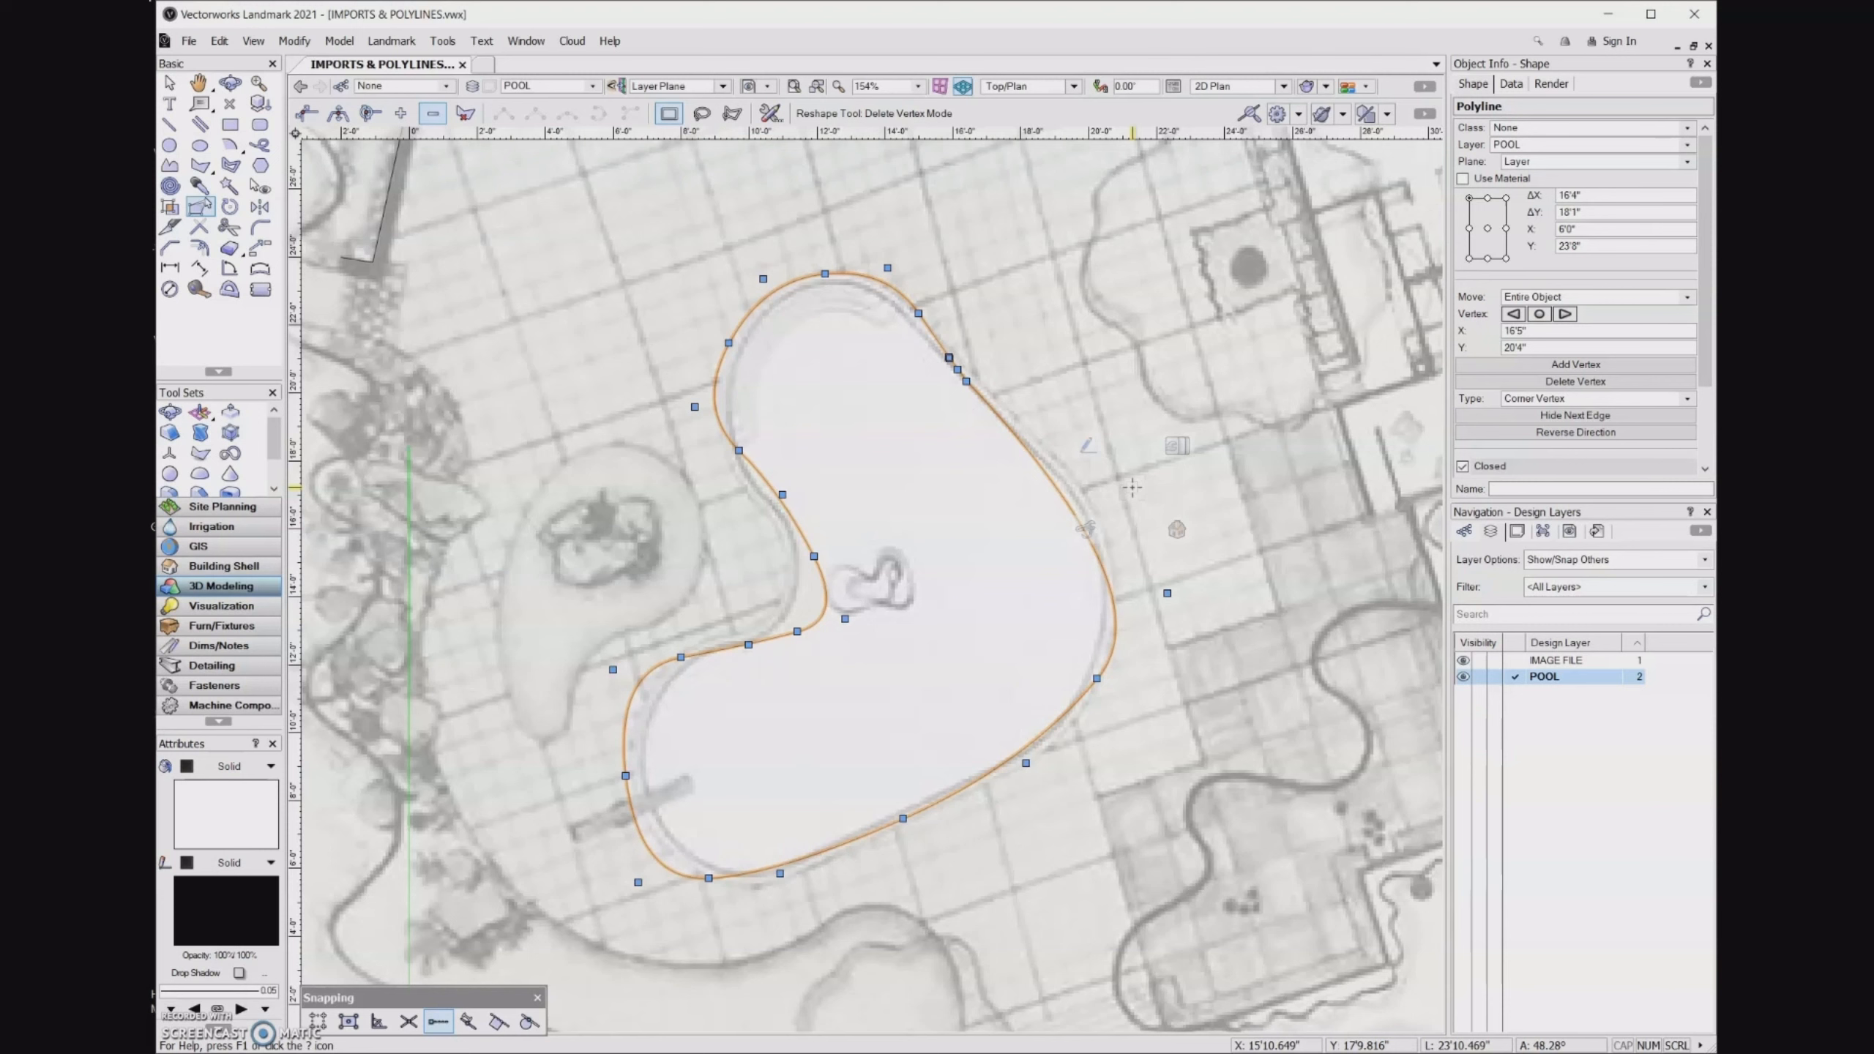
pyautogui.scroll(7, 962, 340)
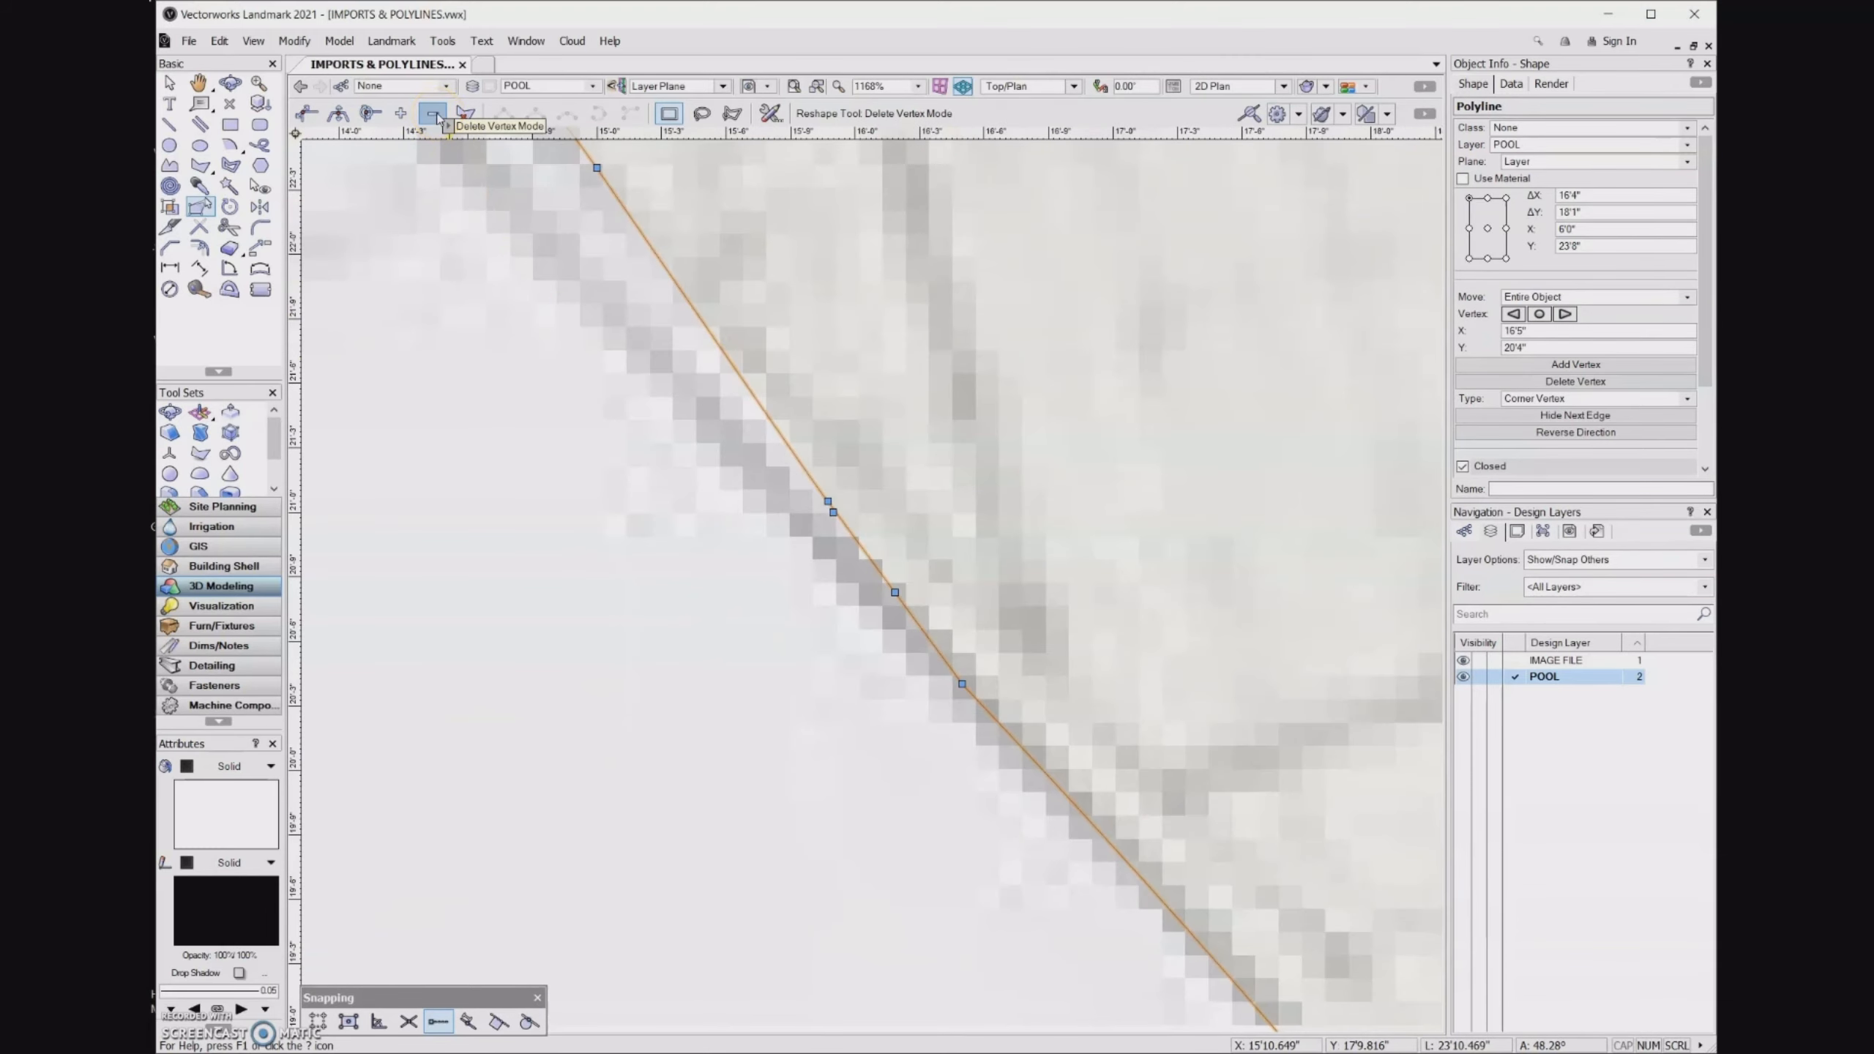
pyautogui.click(780, 514)
pyautogui.click(828, 502)
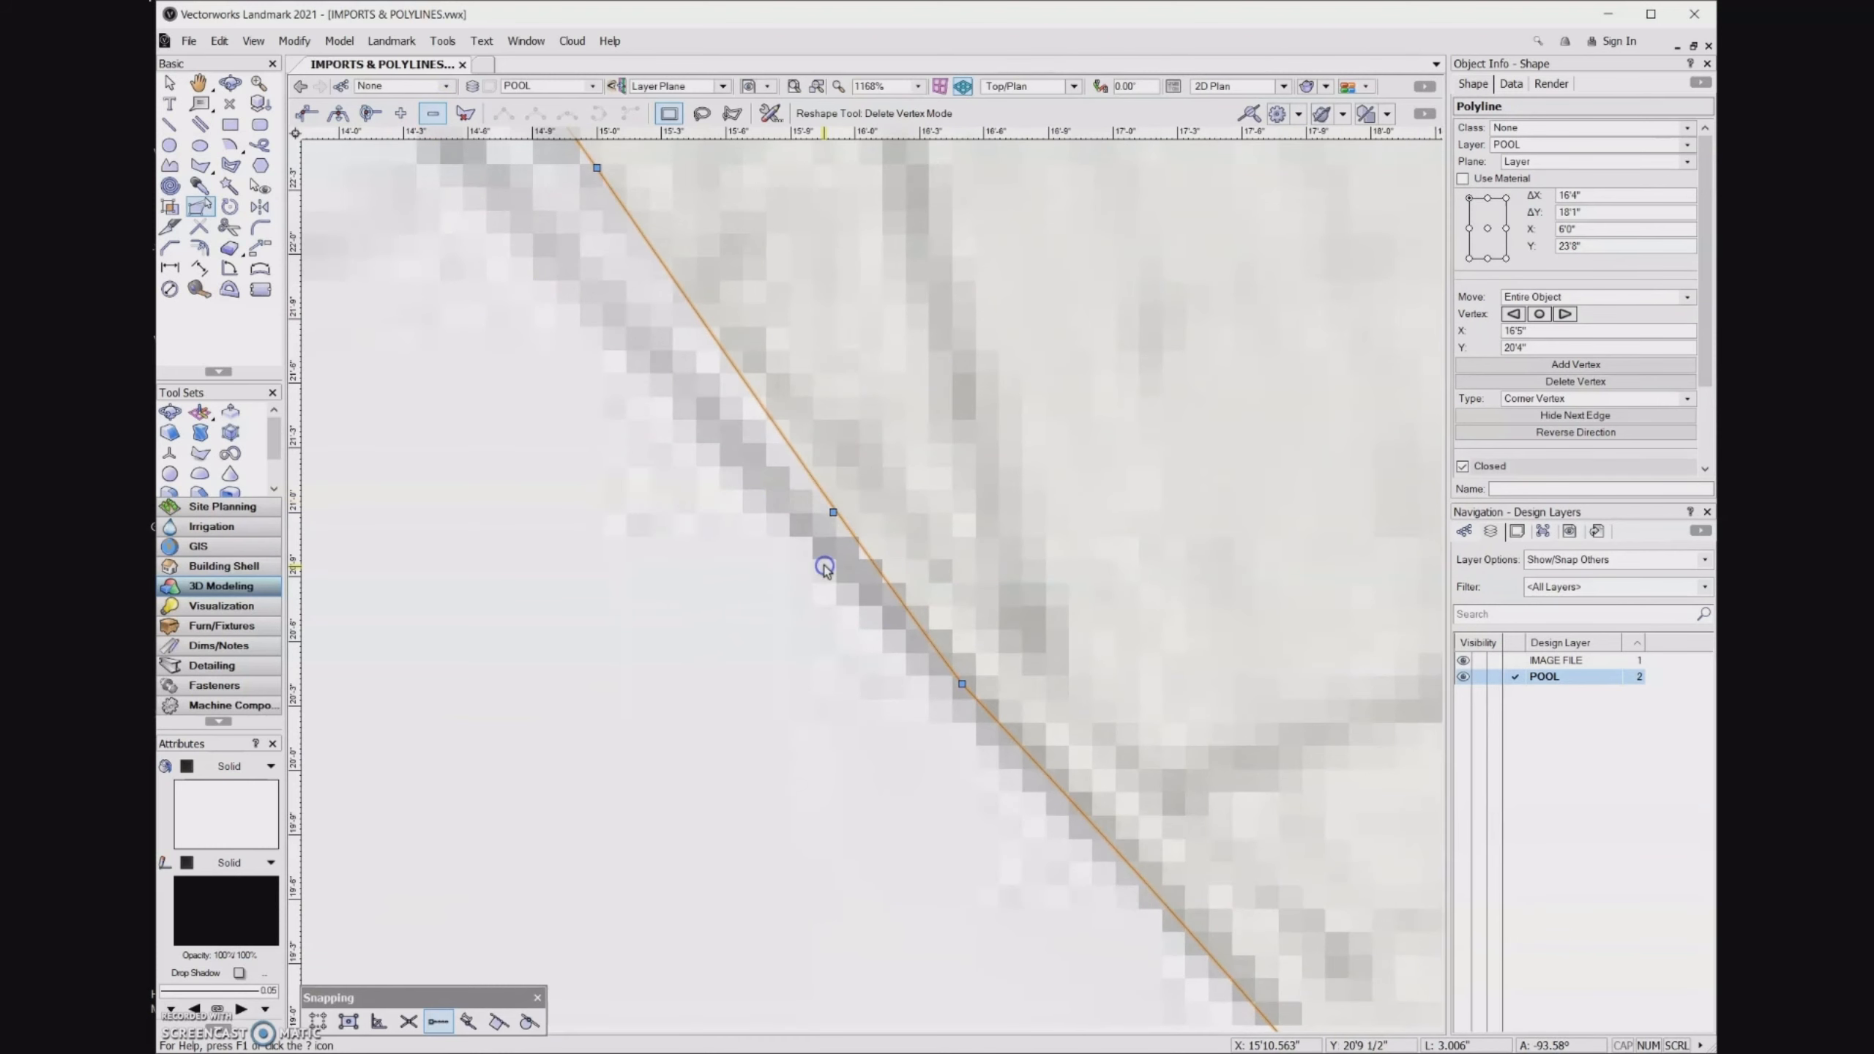
# Using Reshape's Move Polygon Handles mode, lower the northernmost handle of the pool outline slightly toward the sketched edge.
pyautogui.scroll(-2, 789, 578)
pyautogui.scroll(-1, 784, 557)
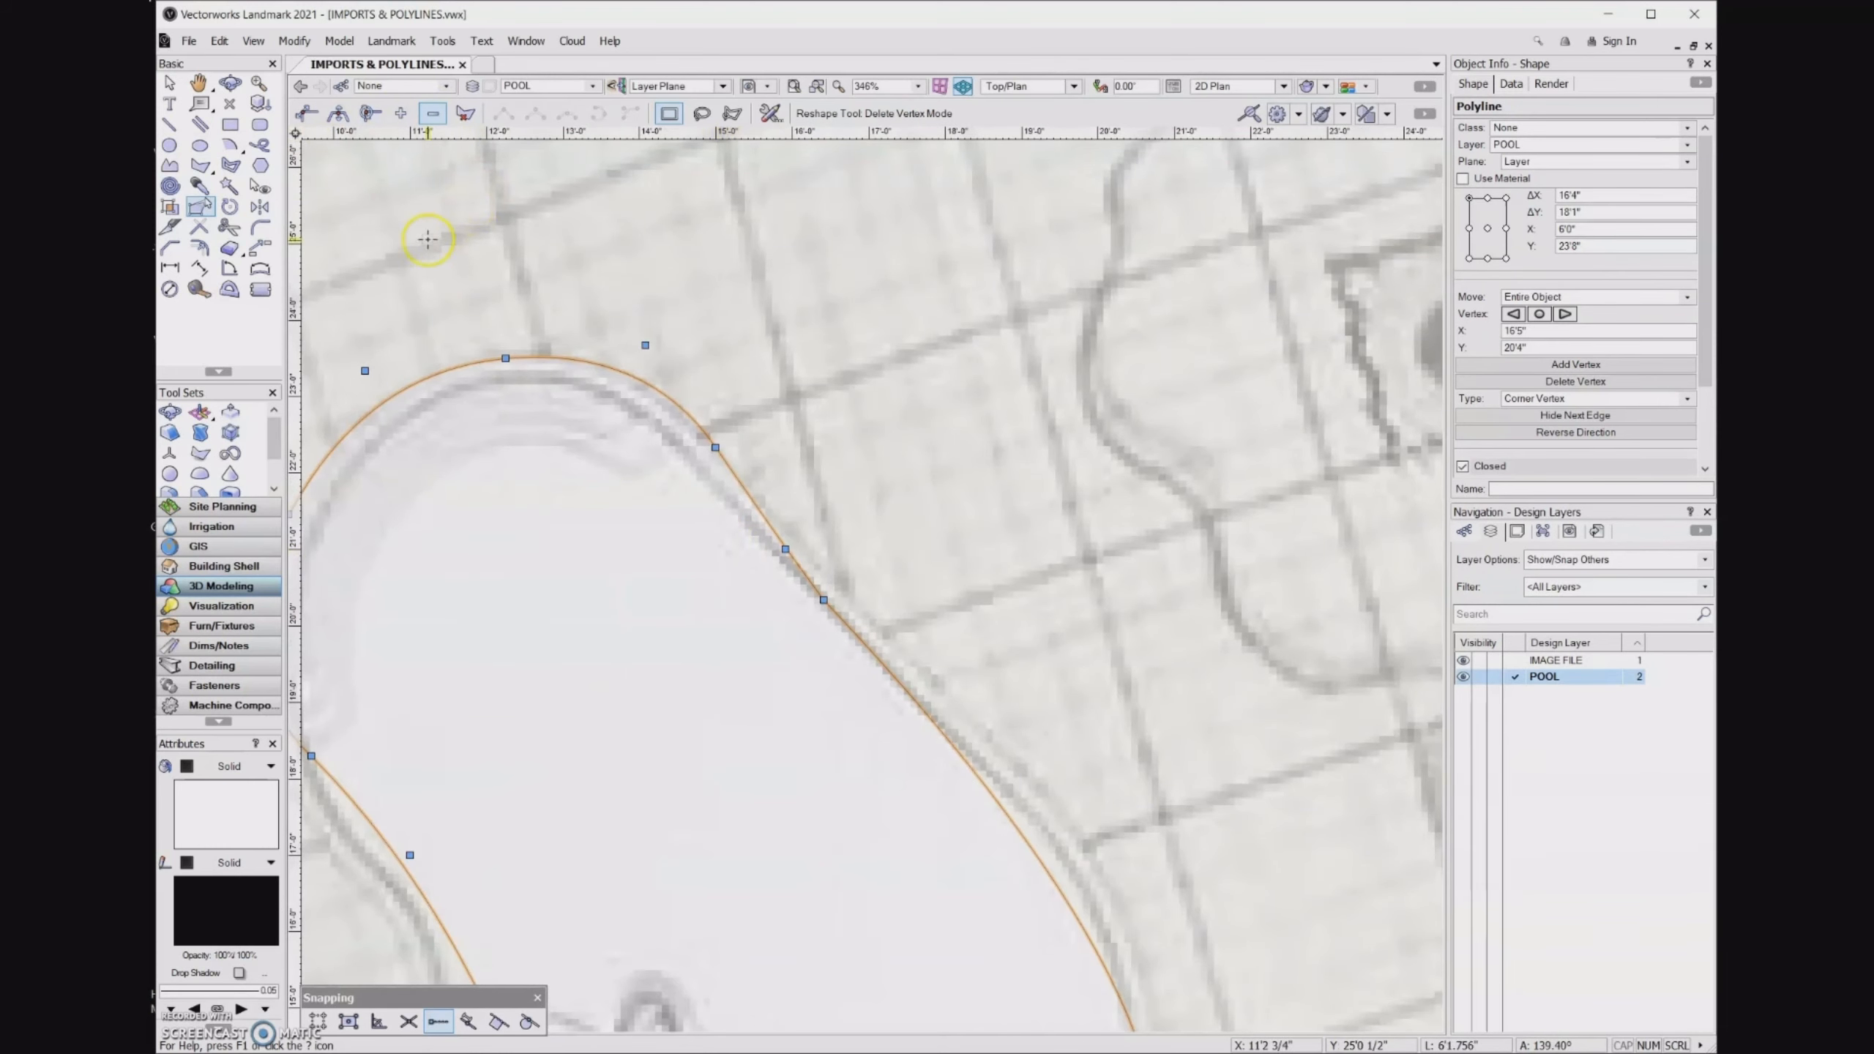
pyautogui.click(312, 122)
pyautogui.scroll(-1, 746, 594)
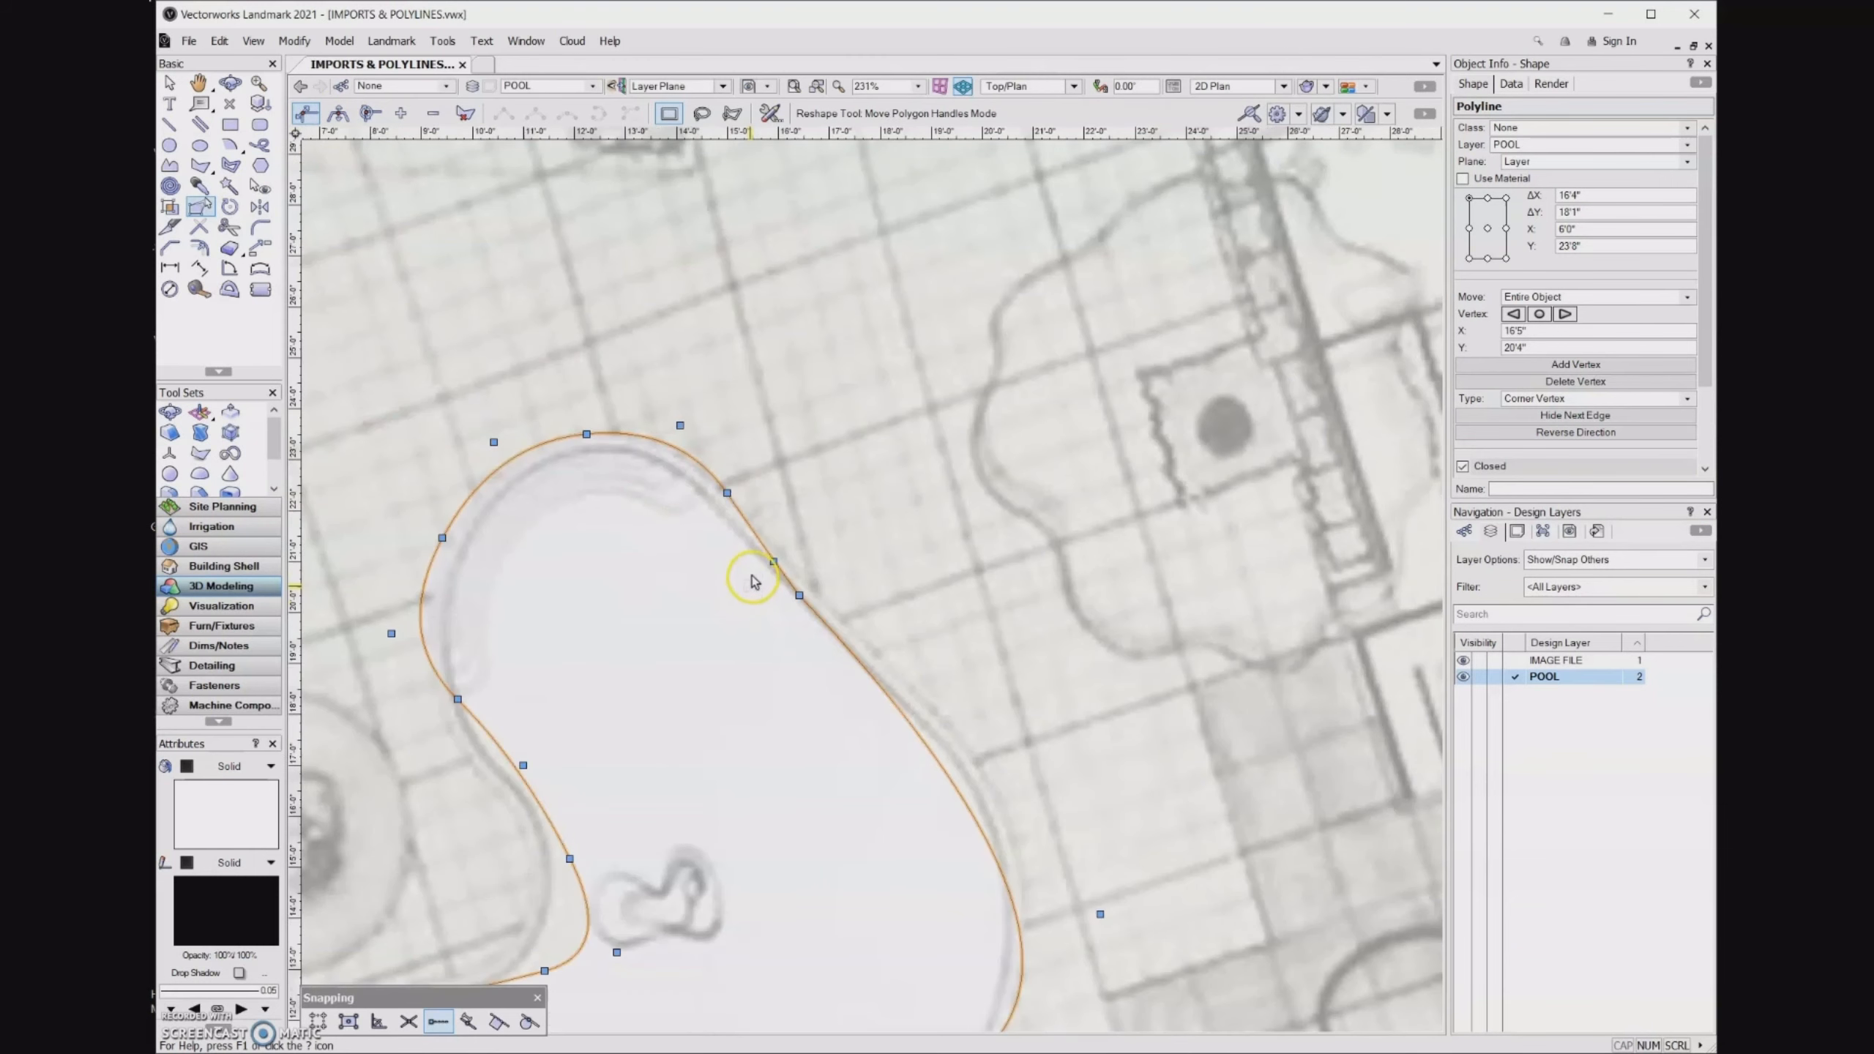
pyautogui.moveTo(724, 591); pyautogui.dragTo(840, 450, button='middle')
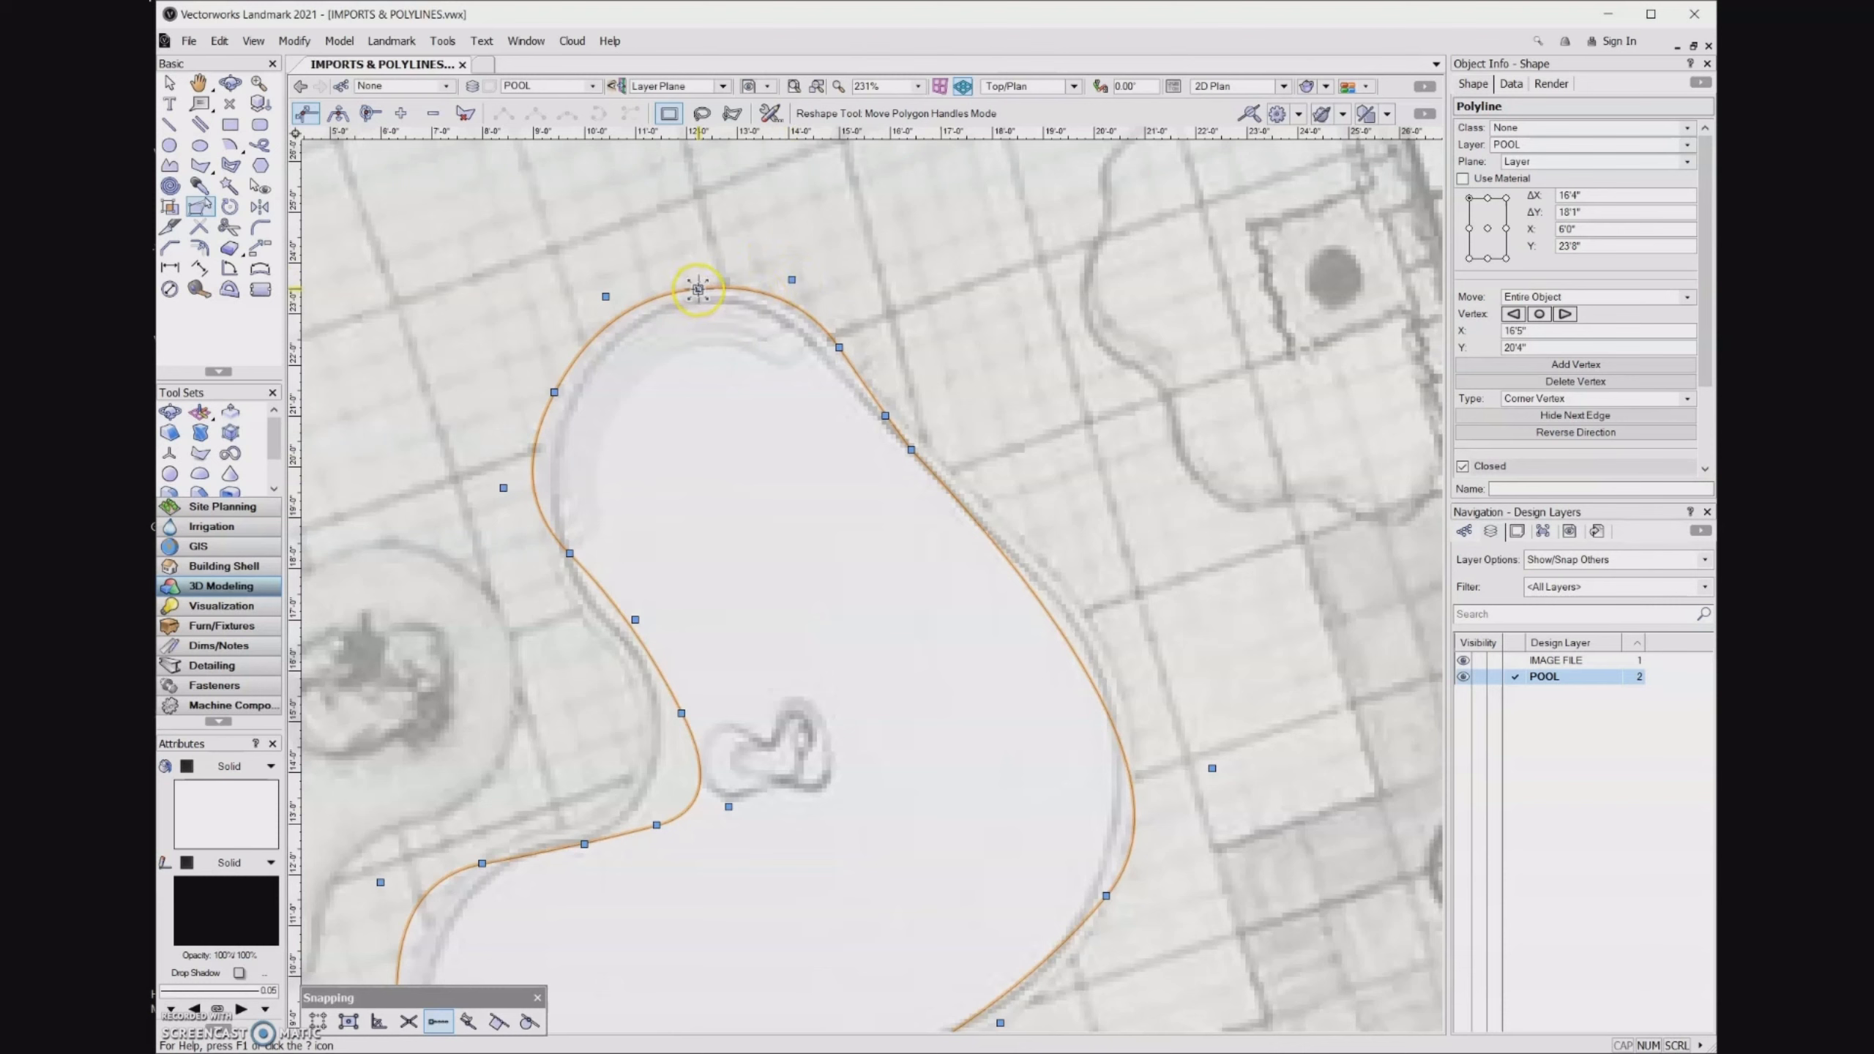
pyautogui.moveTo(697, 290); pyautogui.dragTo(696, 301)
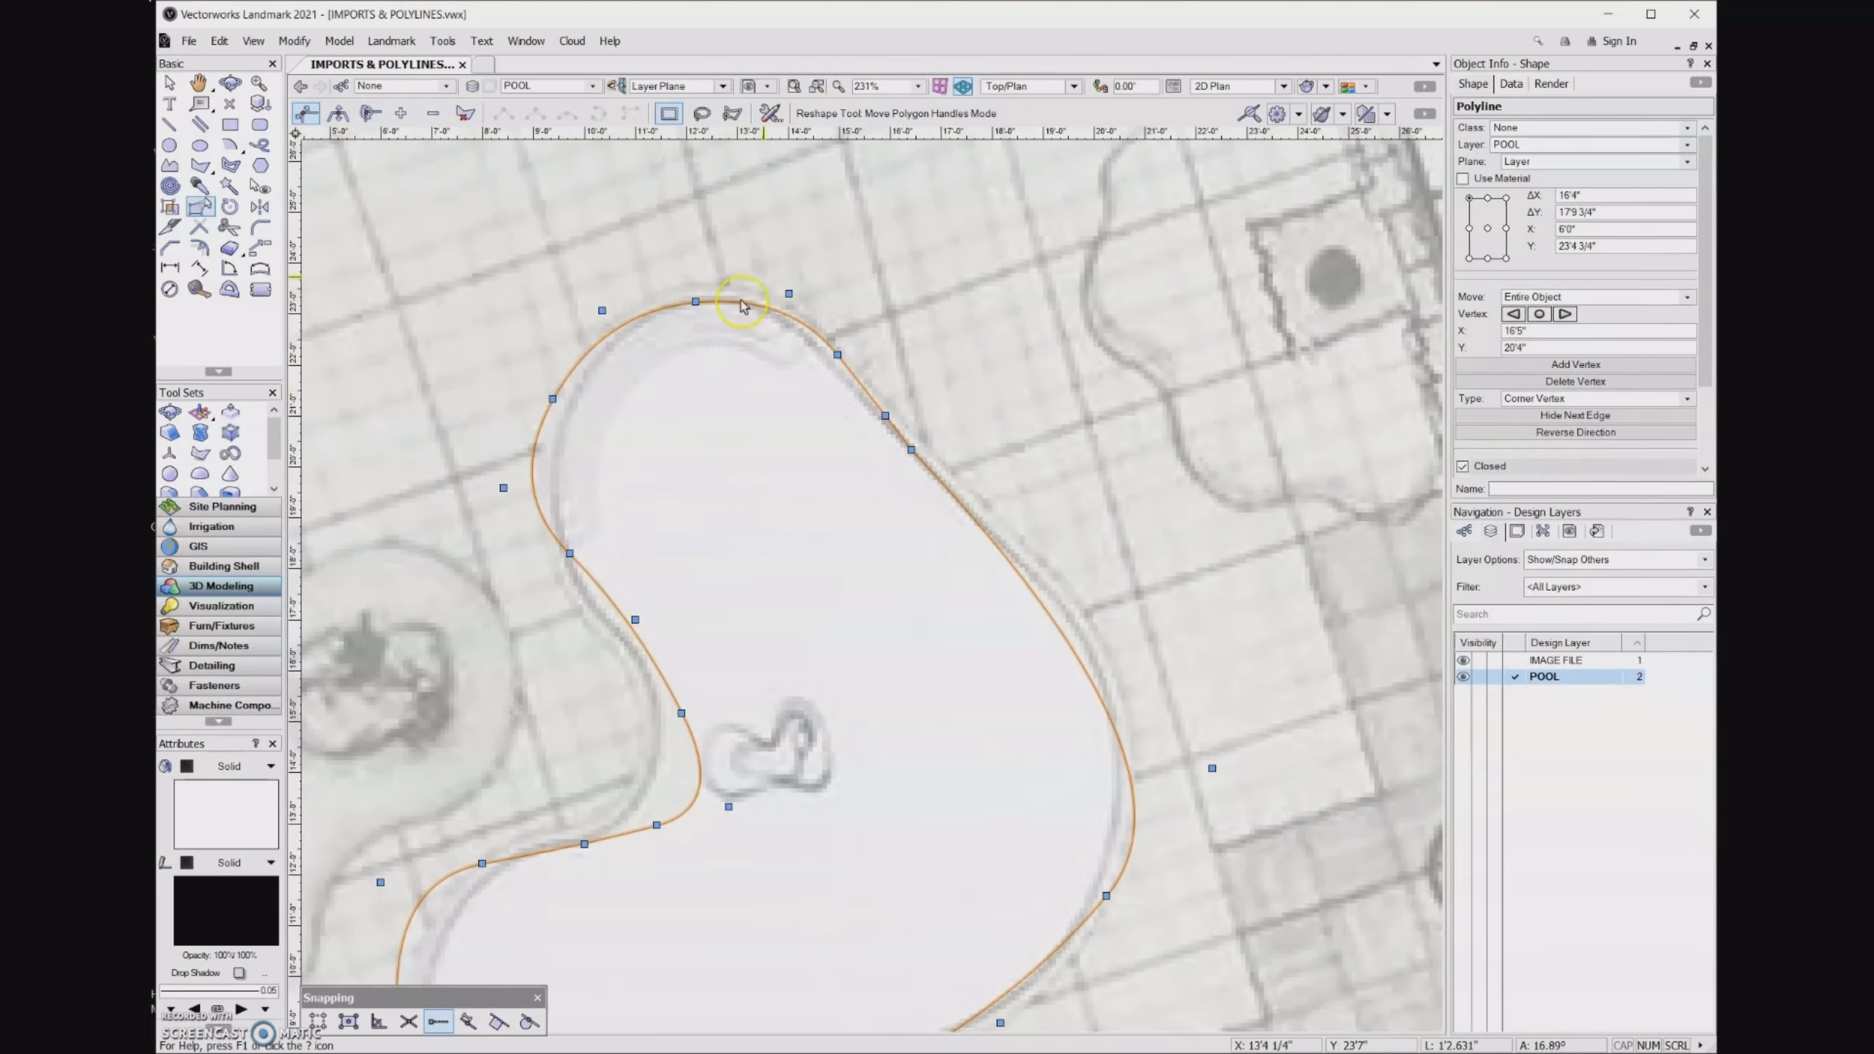
# Shift the control handle northeast of the pool's rounded northern end slightly west to fit the sketched curve.
pyautogui.click(788, 293)
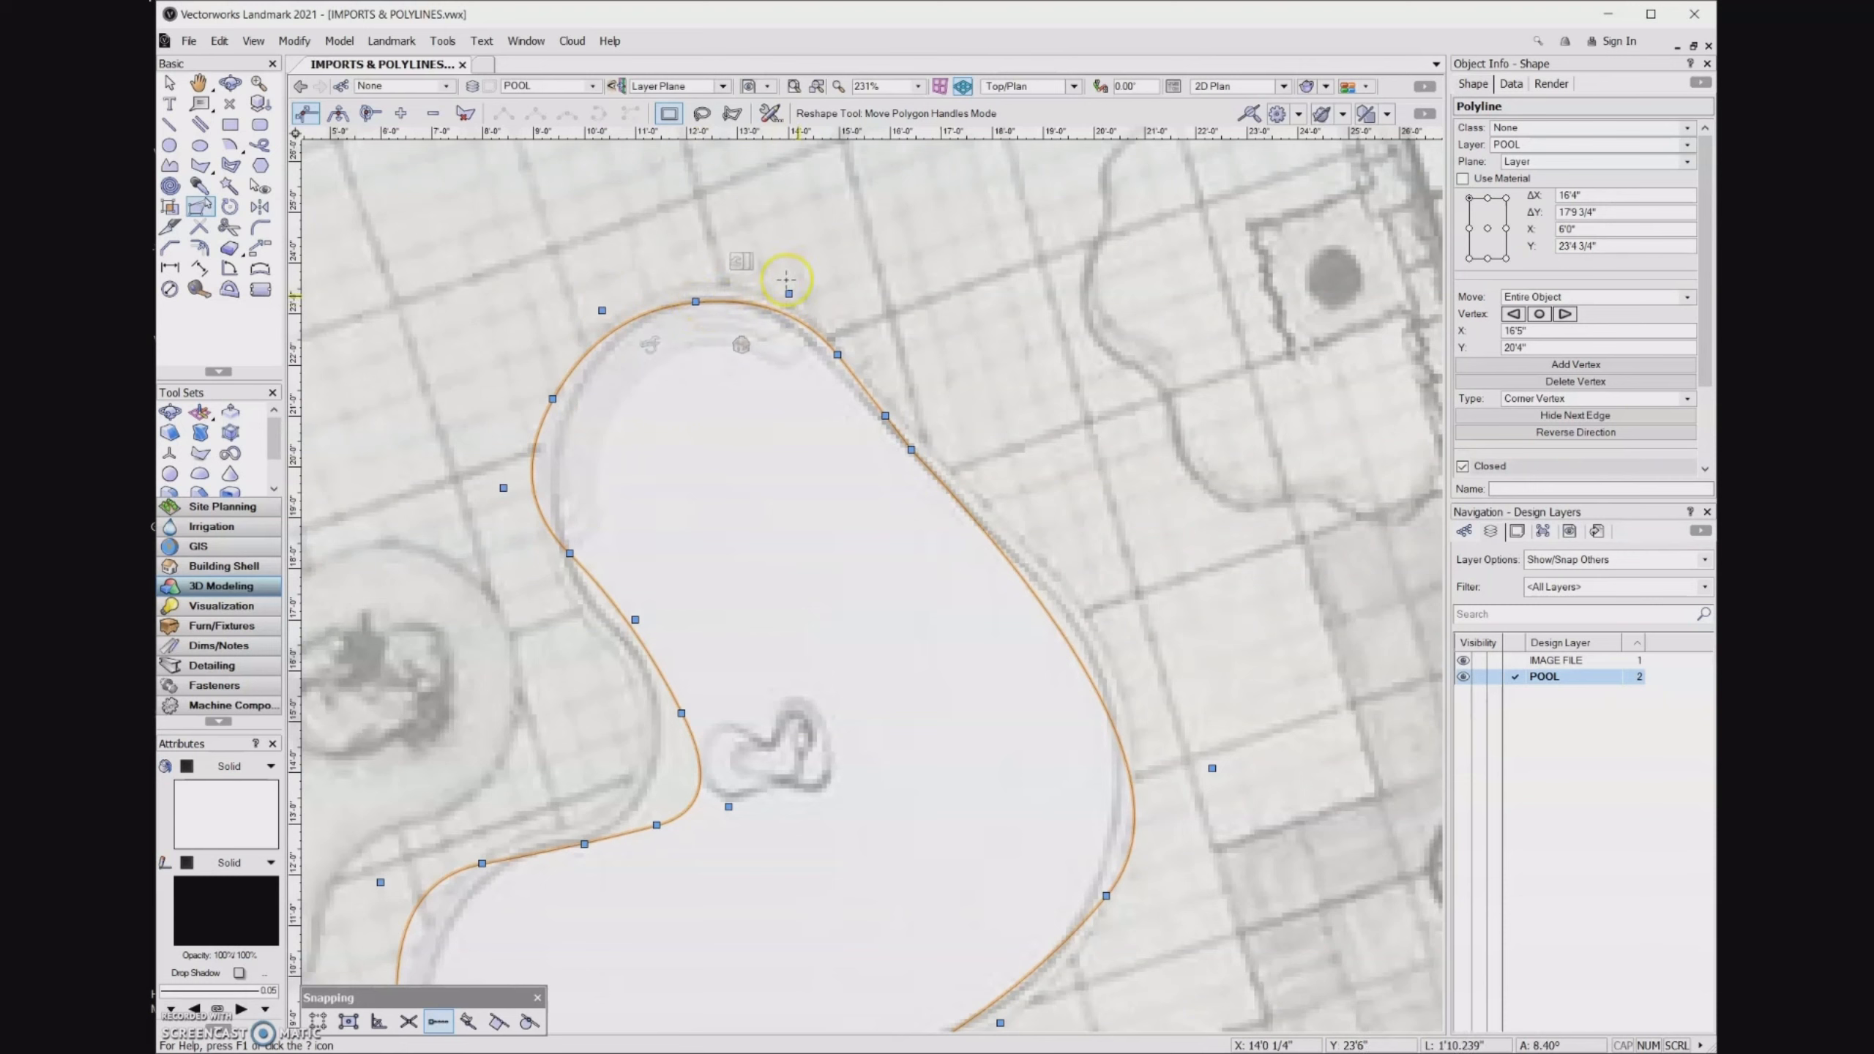
pyautogui.click(790, 293)
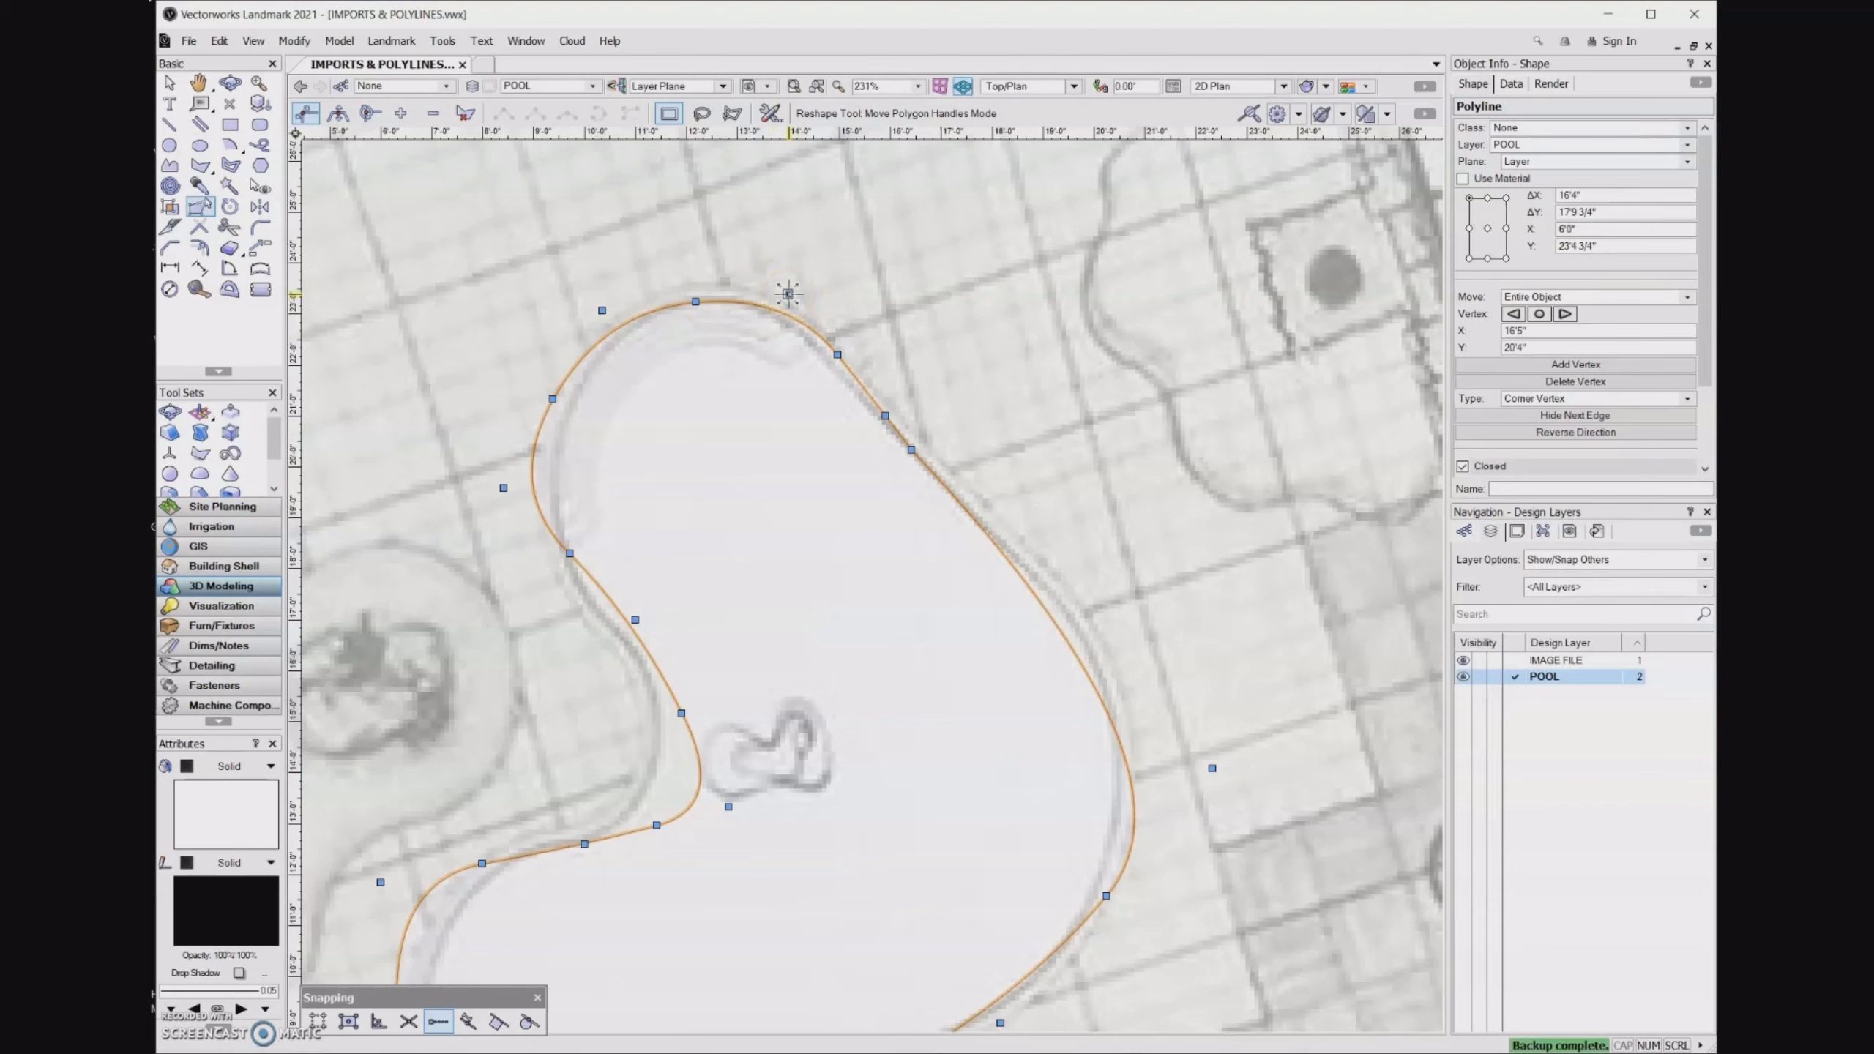
pyautogui.click(789, 292)
pyautogui.moveTo(789, 294); pyautogui.dragTo(770, 293)
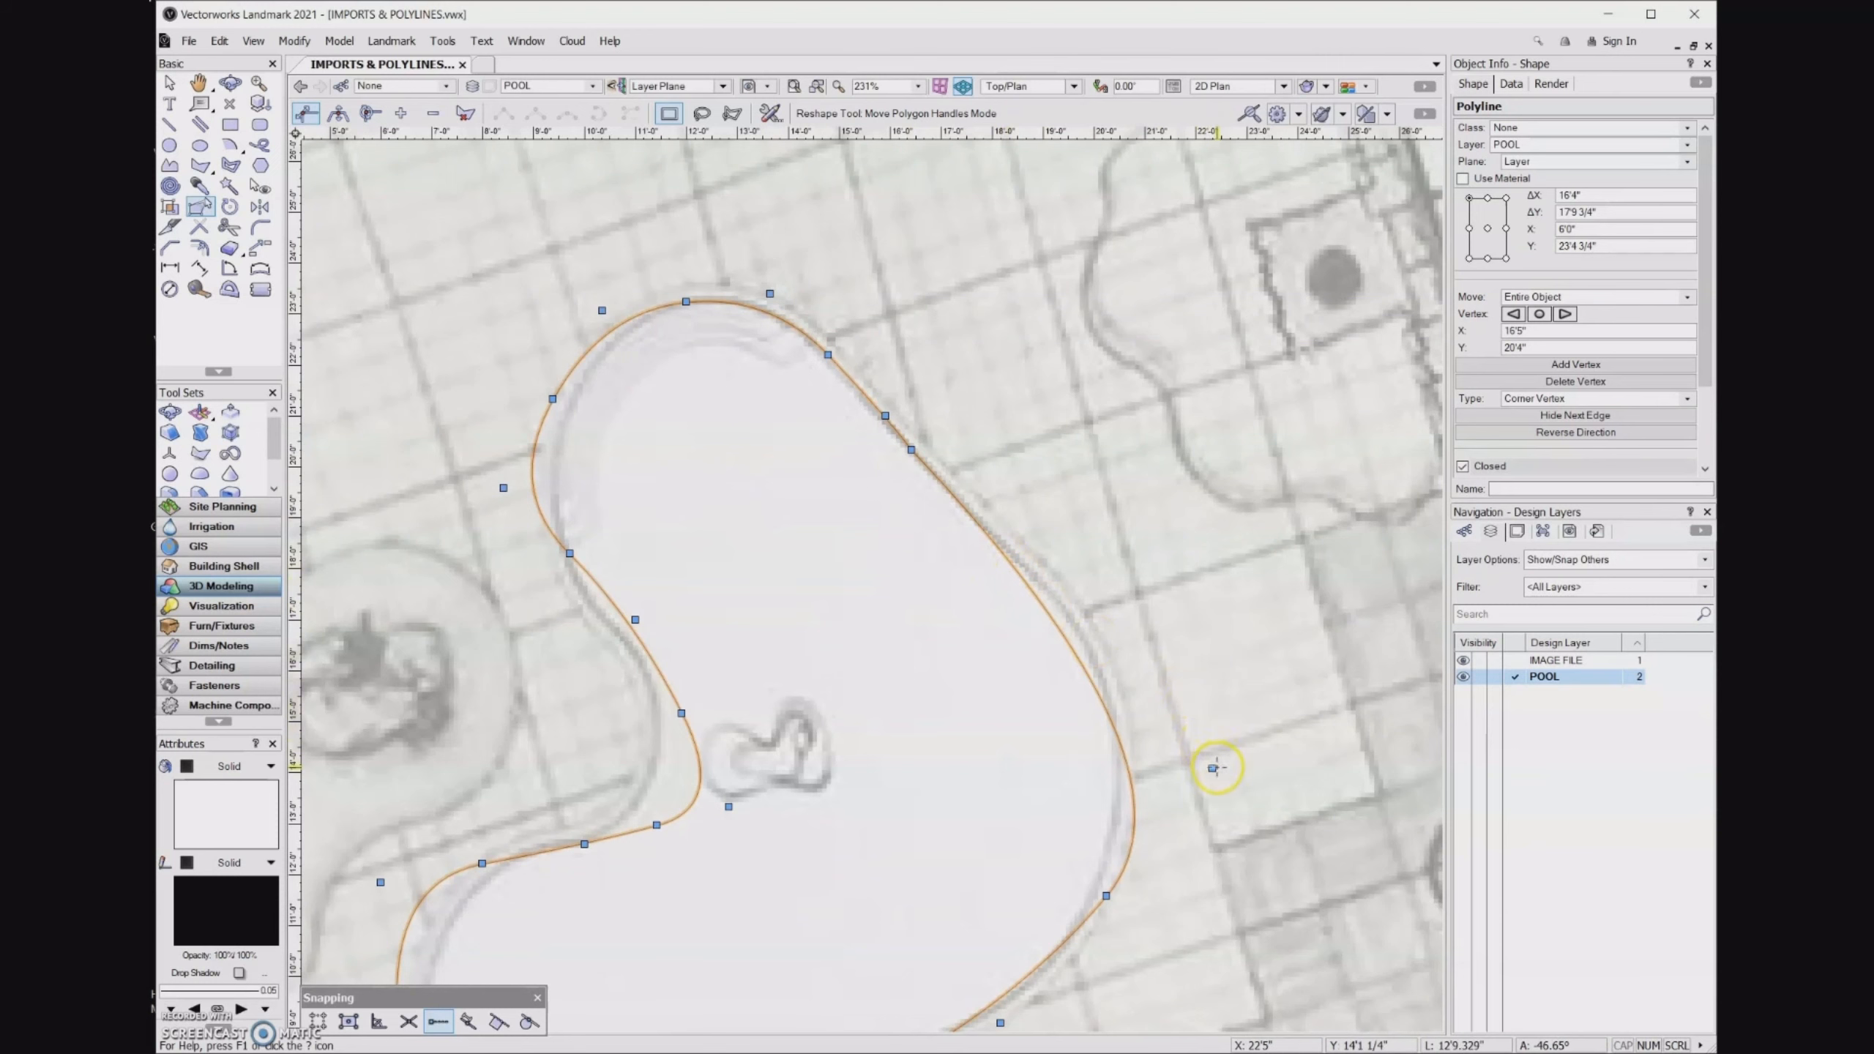
# Move the pool's east control handle north and slide the northeast corner vertex southeast along the edge to about X 18'2 3/4", Y 18'5 1/4".
pyautogui.moveTo(1213, 768); pyautogui.dragTo(1207, 716)
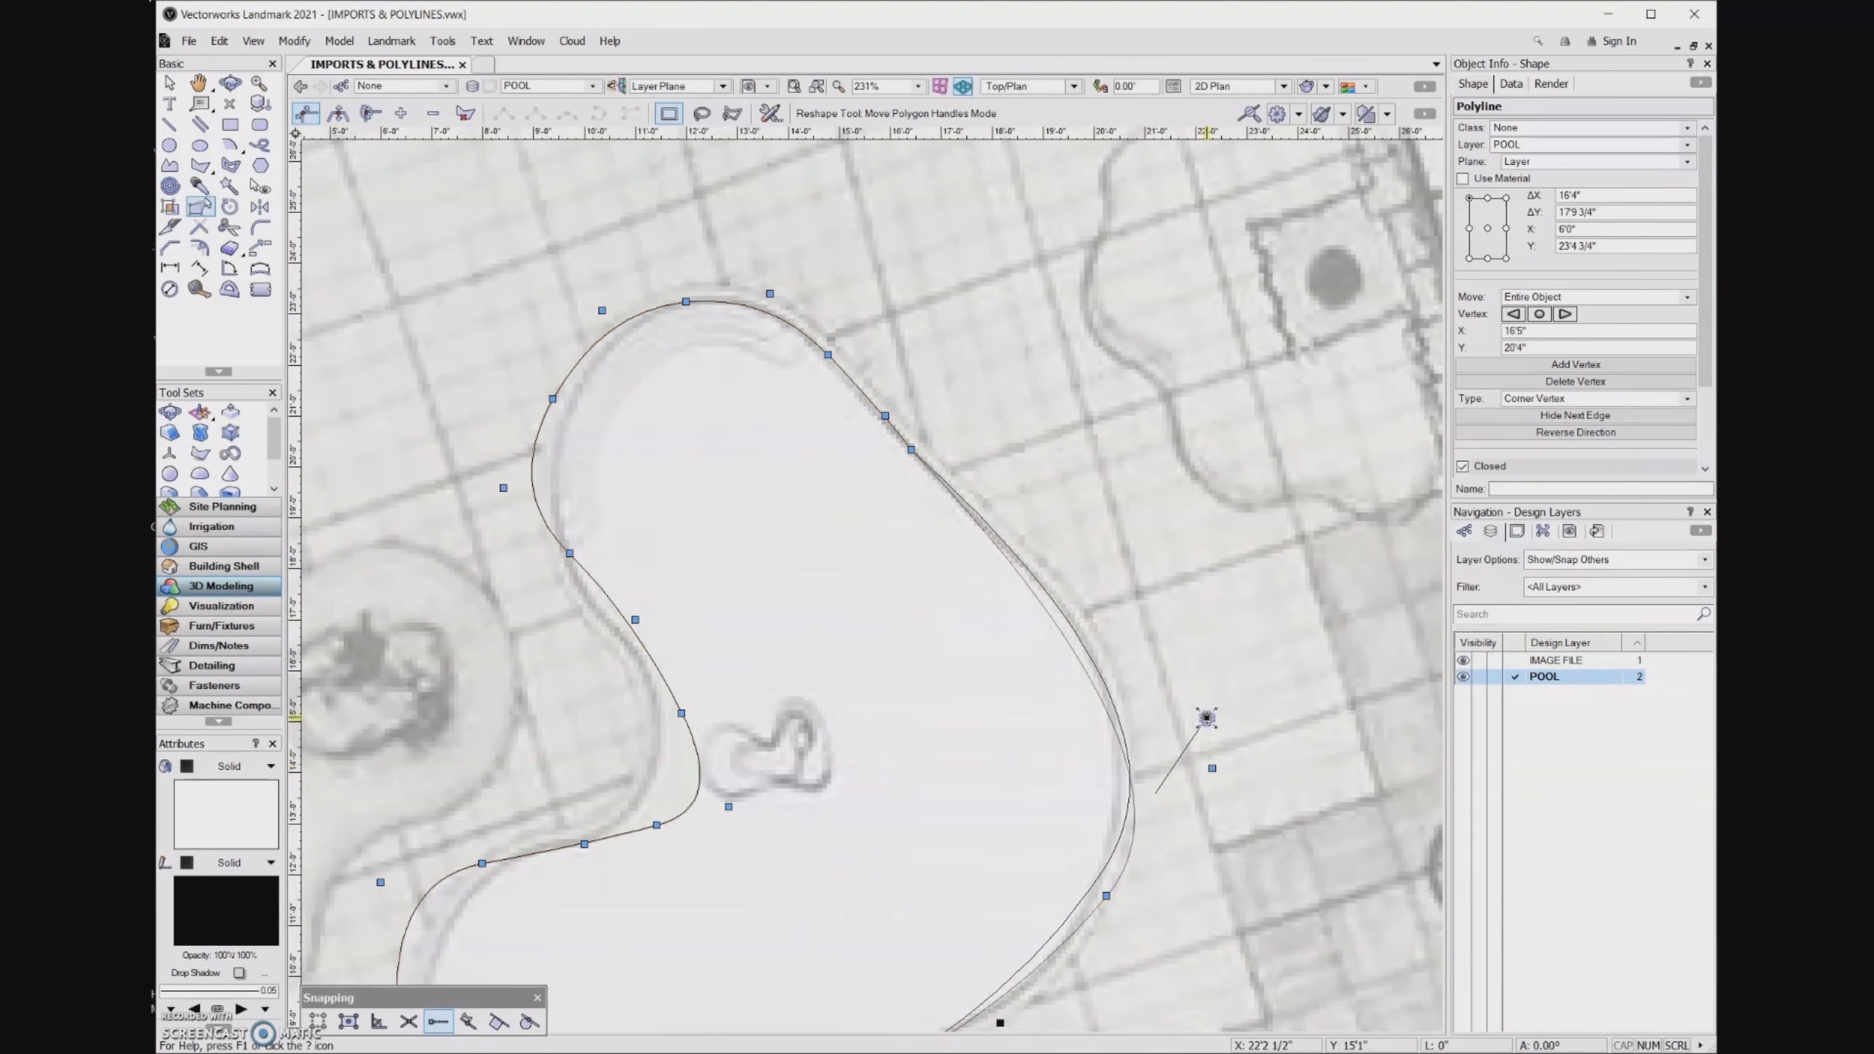
pyautogui.moveTo(1167, 715); pyautogui.dragTo(1166, 644, button='middle')
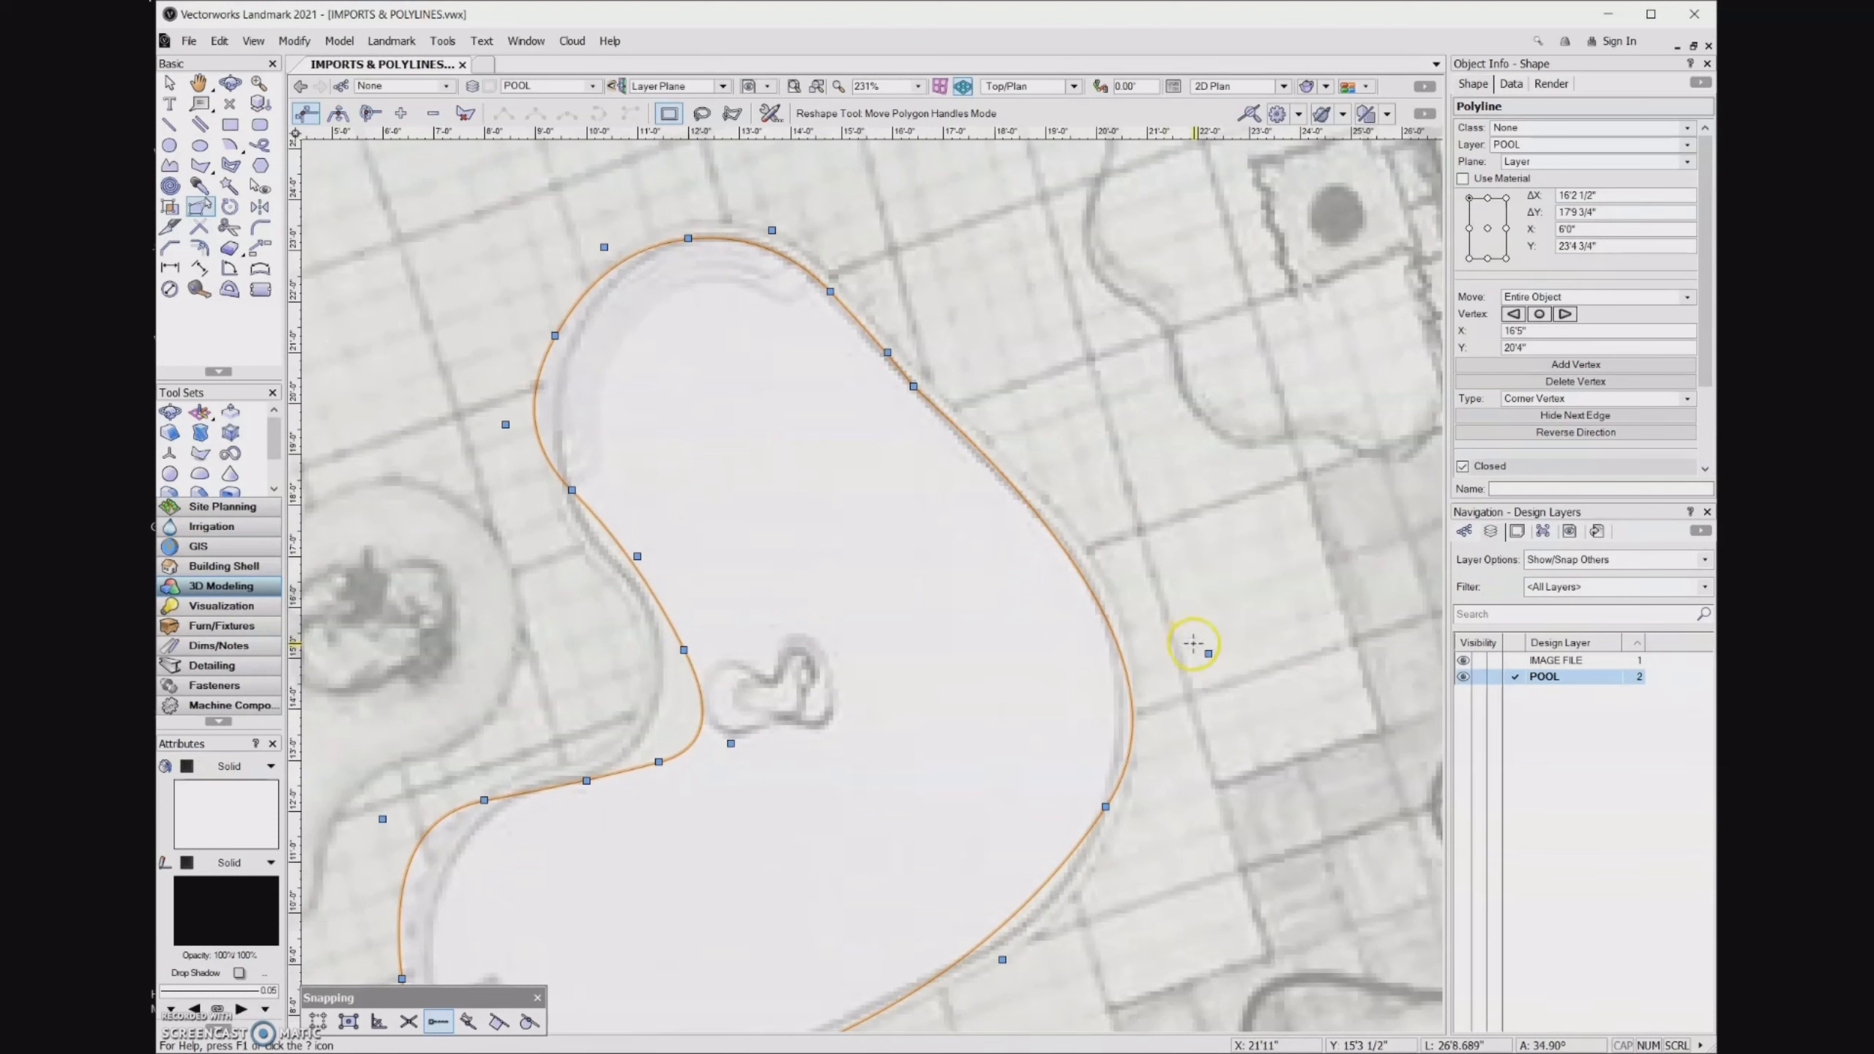
pyautogui.click(888, 352)
pyautogui.moveTo(889, 353)
pyautogui.mouseDown()
pyautogui.moveTo(1192, 594)
pyautogui.moveTo(912, 418)
pyautogui.moveTo(887, 353)
pyautogui.mouseUp()
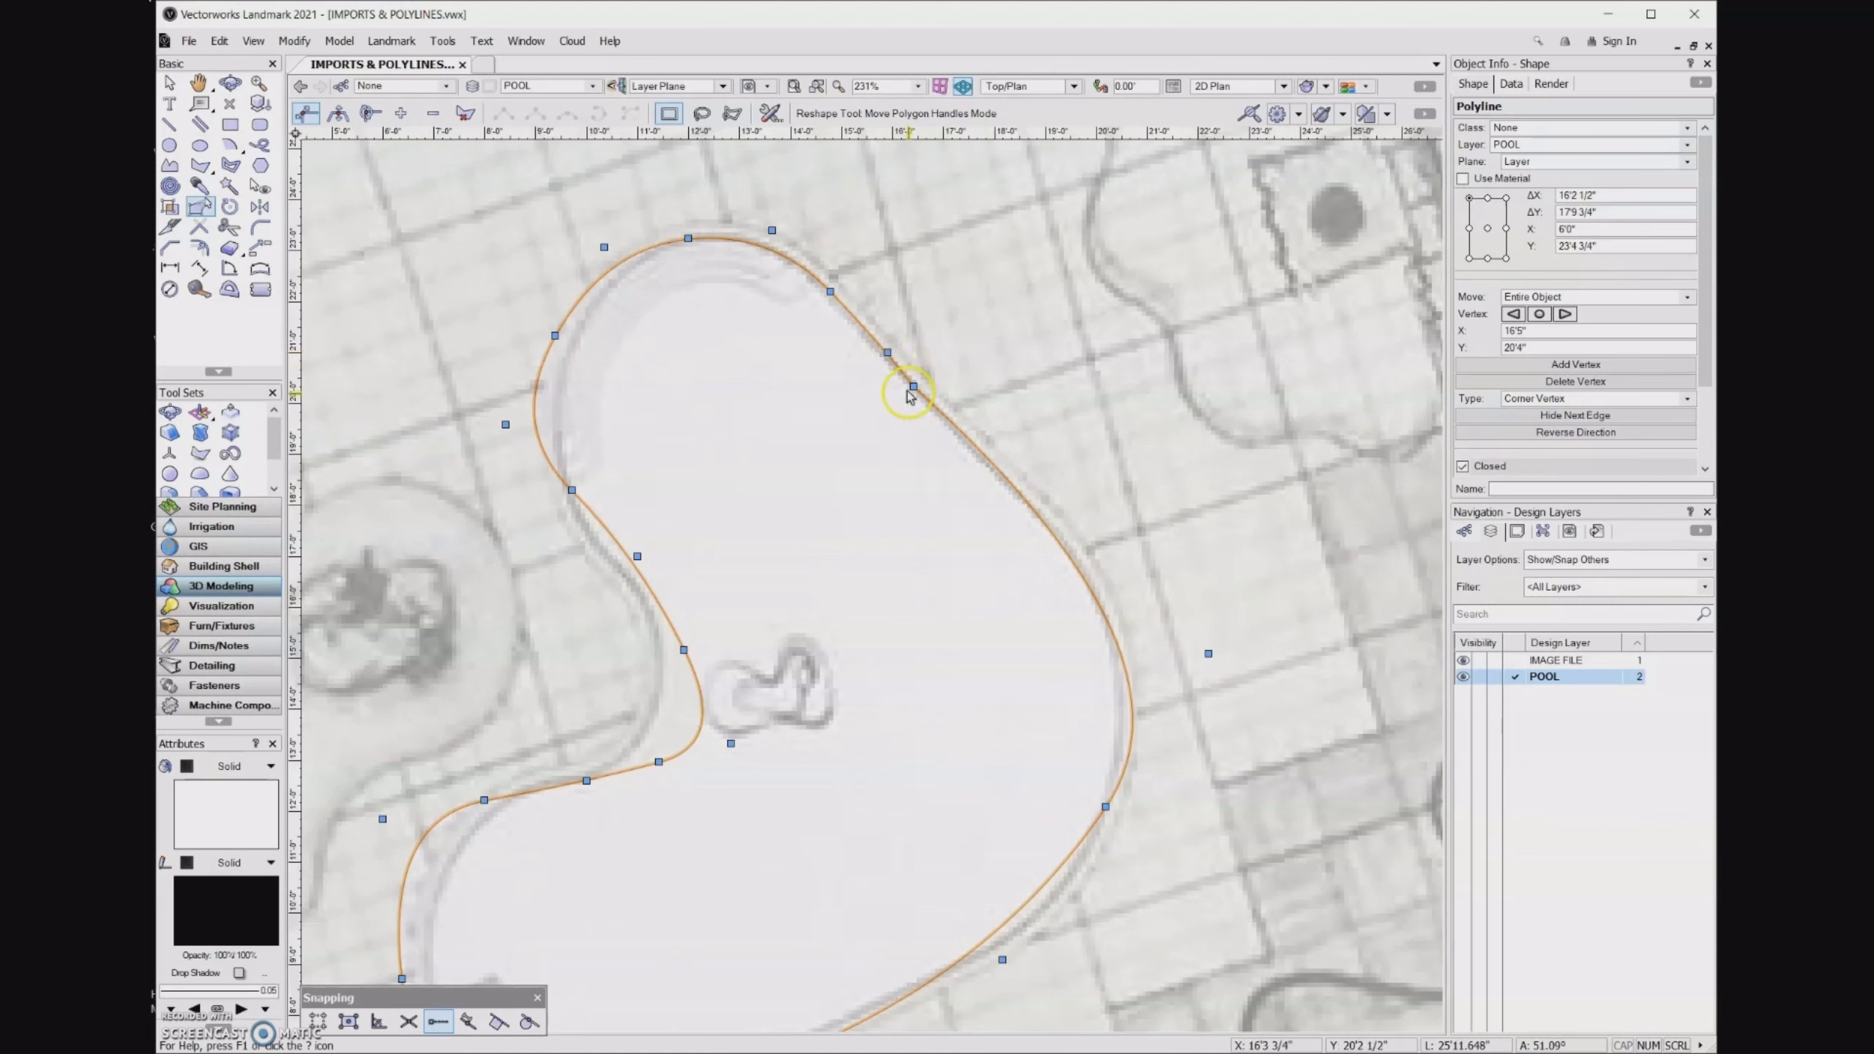
pyautogui.moveTo(913, 384); pyautogui.dragTo(1006, 484)
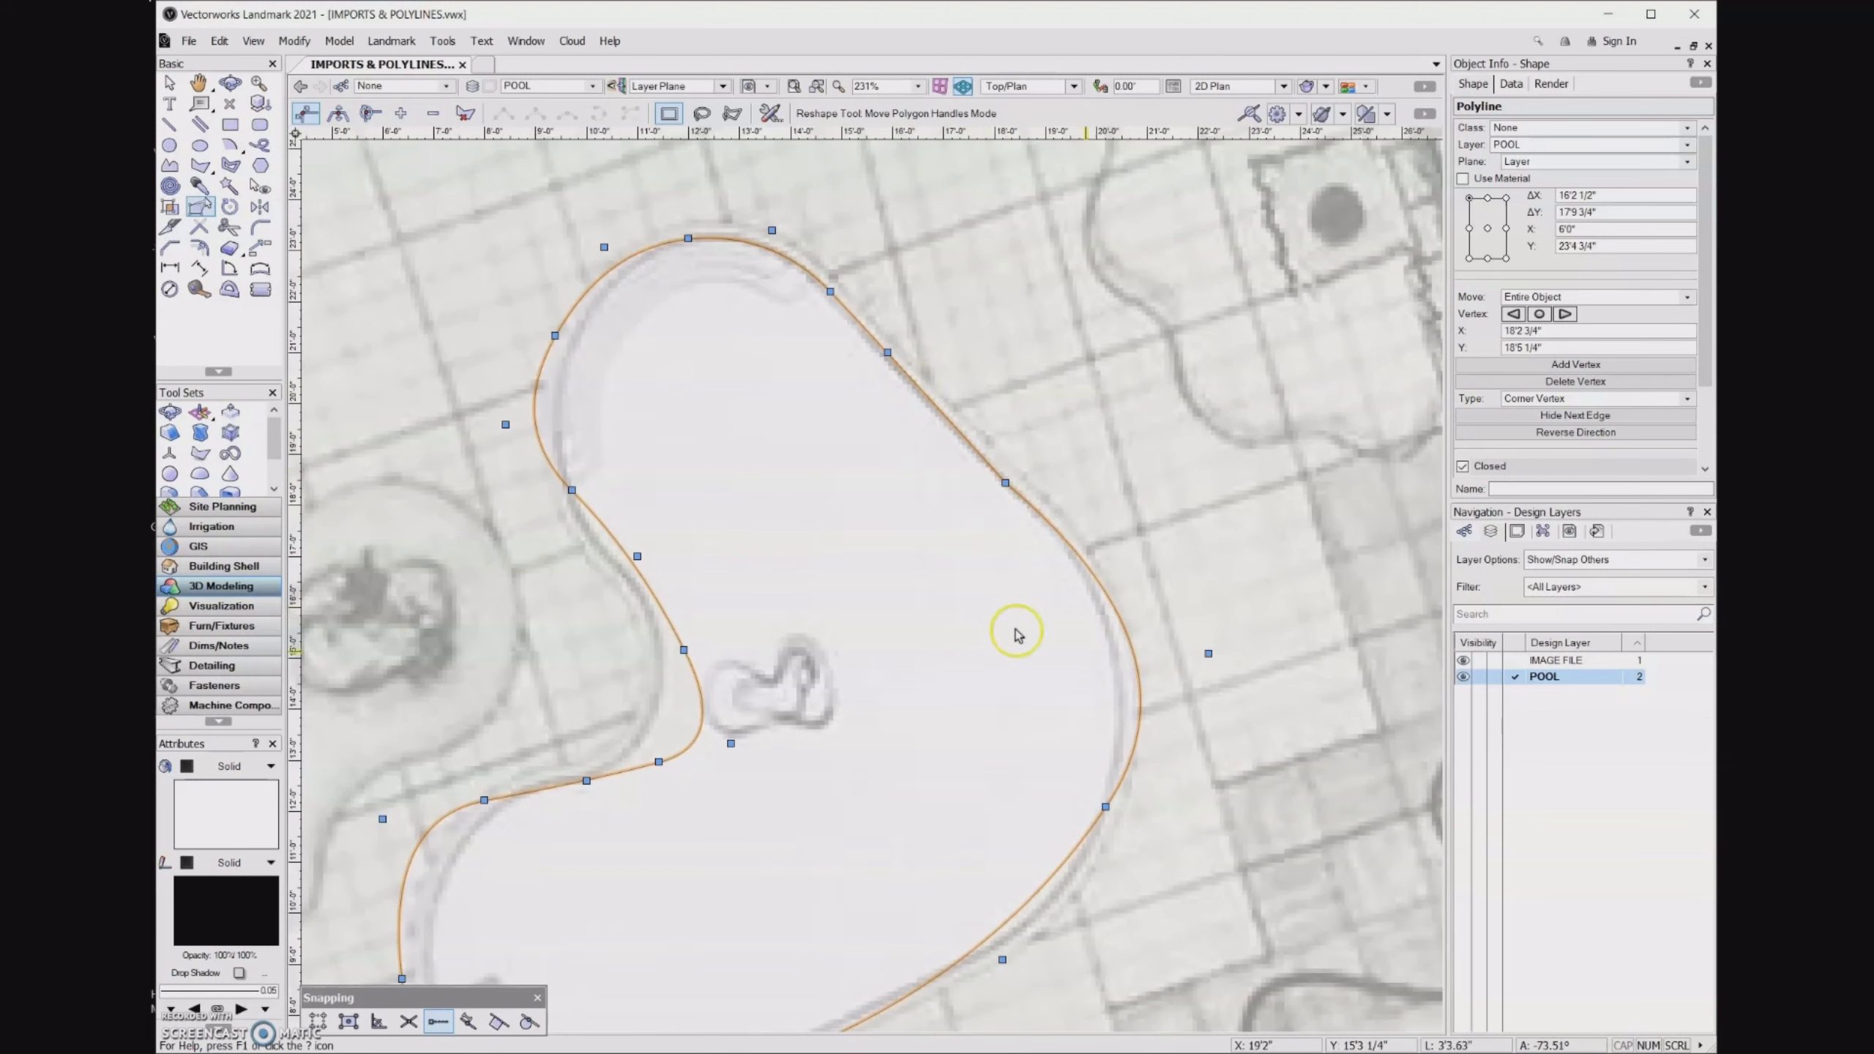
# Refine the pool's eastern bulge by pulling the east control handle inward and moving the southeast control handle slightly outward.
pyautogui.moveTo(1209, 651); pyautogui.dragTo(1186, 660)
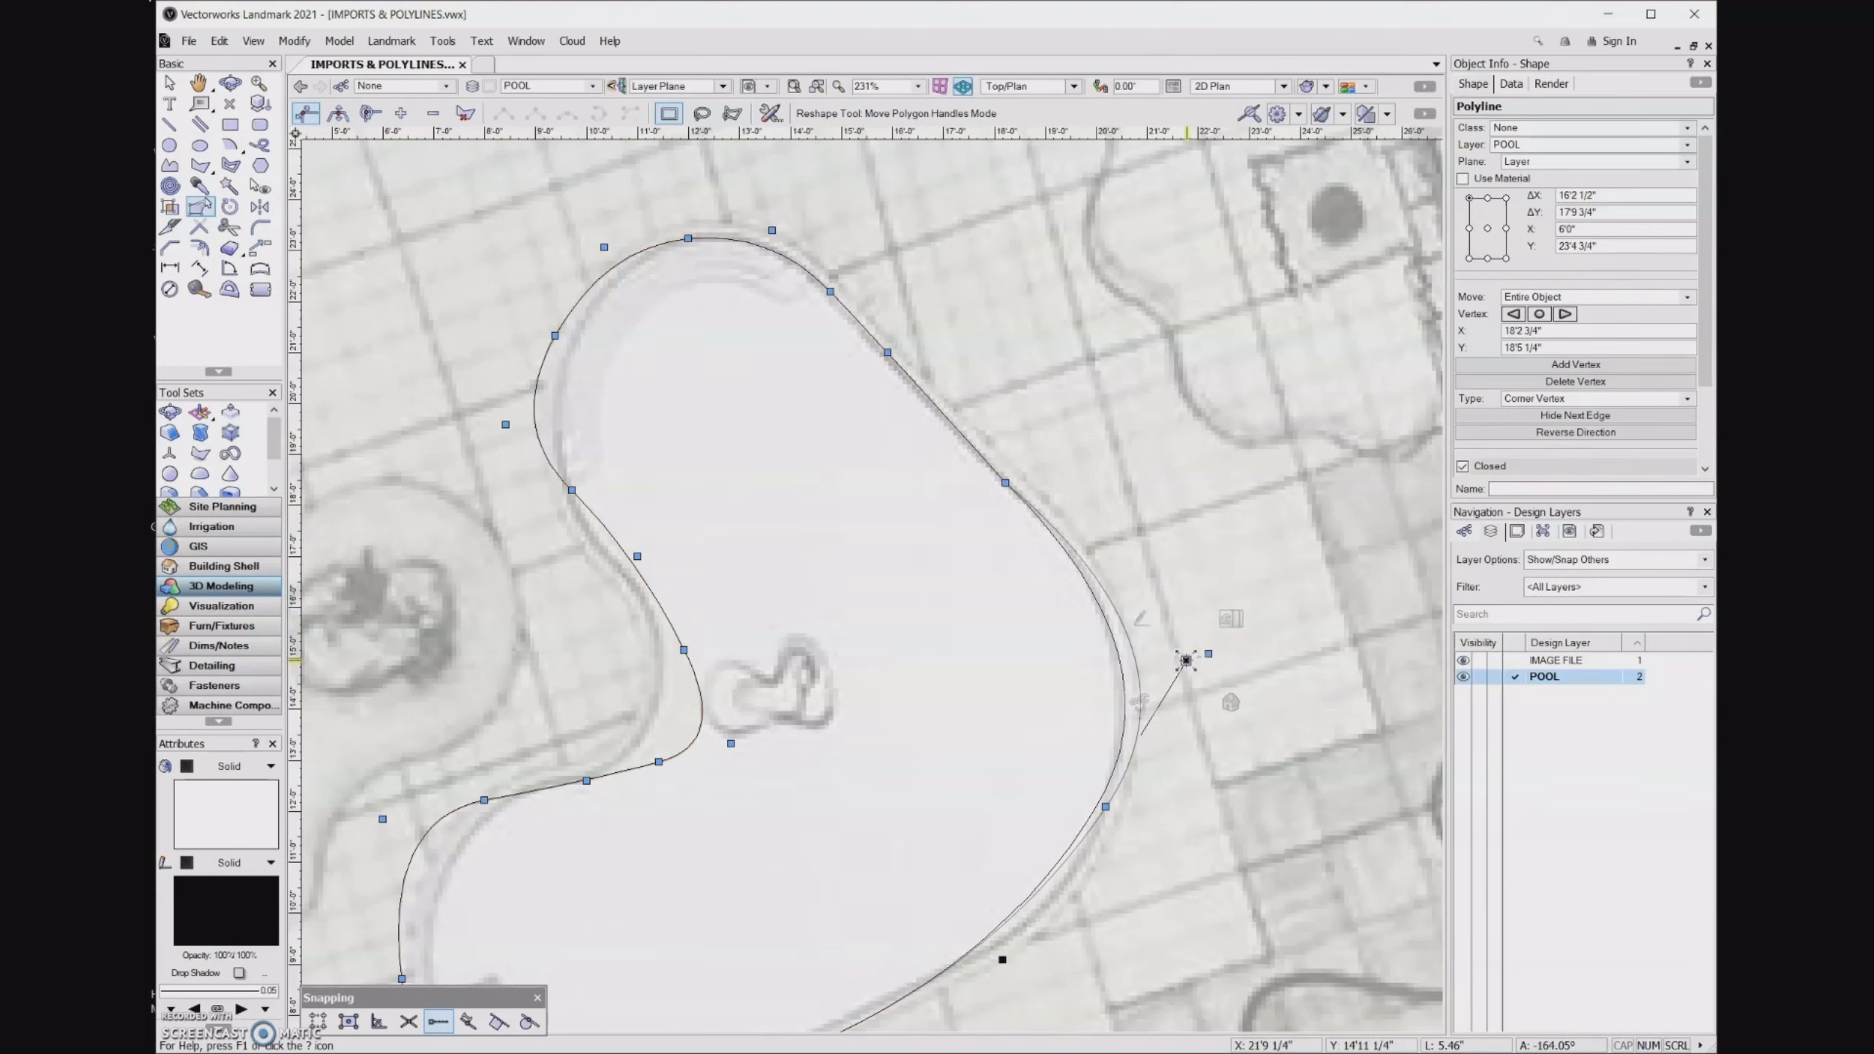
pyautogui.moveTo(1185, 659); pyautogui.dragTo(1185, 659)
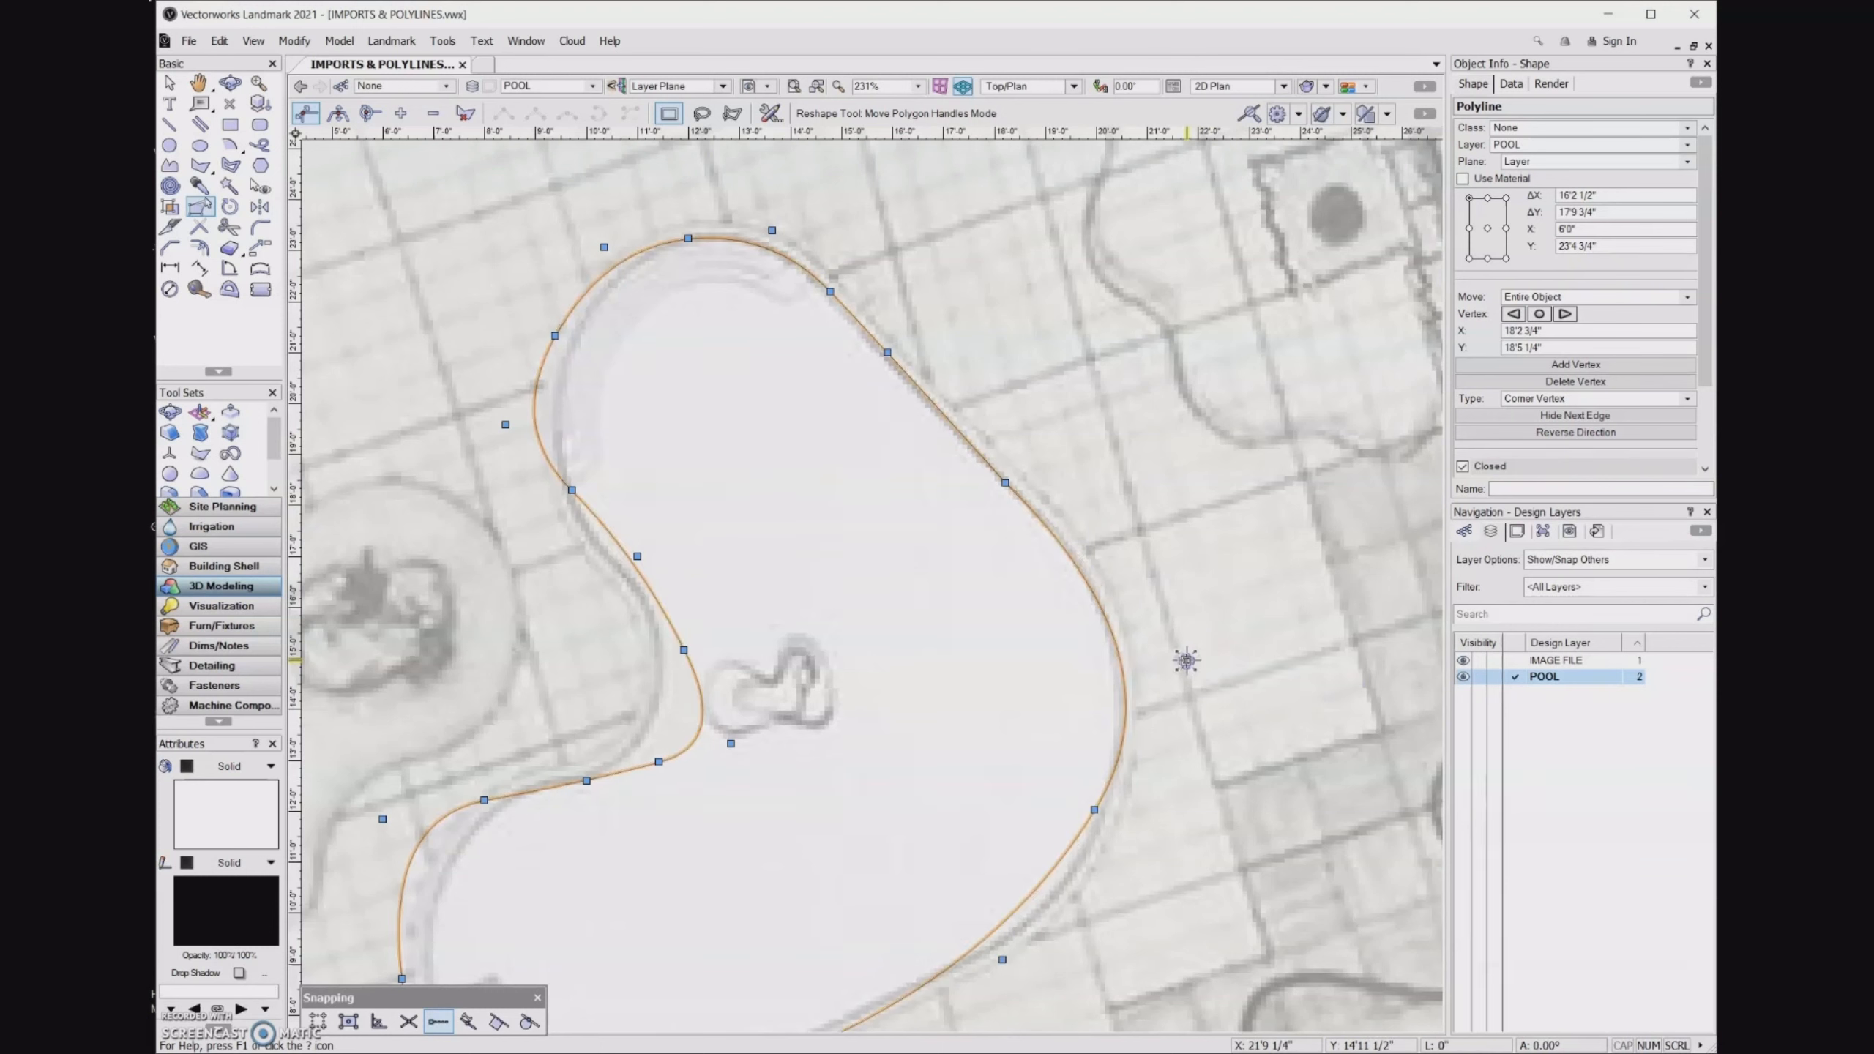
pyautogui.moveTo(1111, 852); pyautogui.dragTo(1033, 607, button='middle')
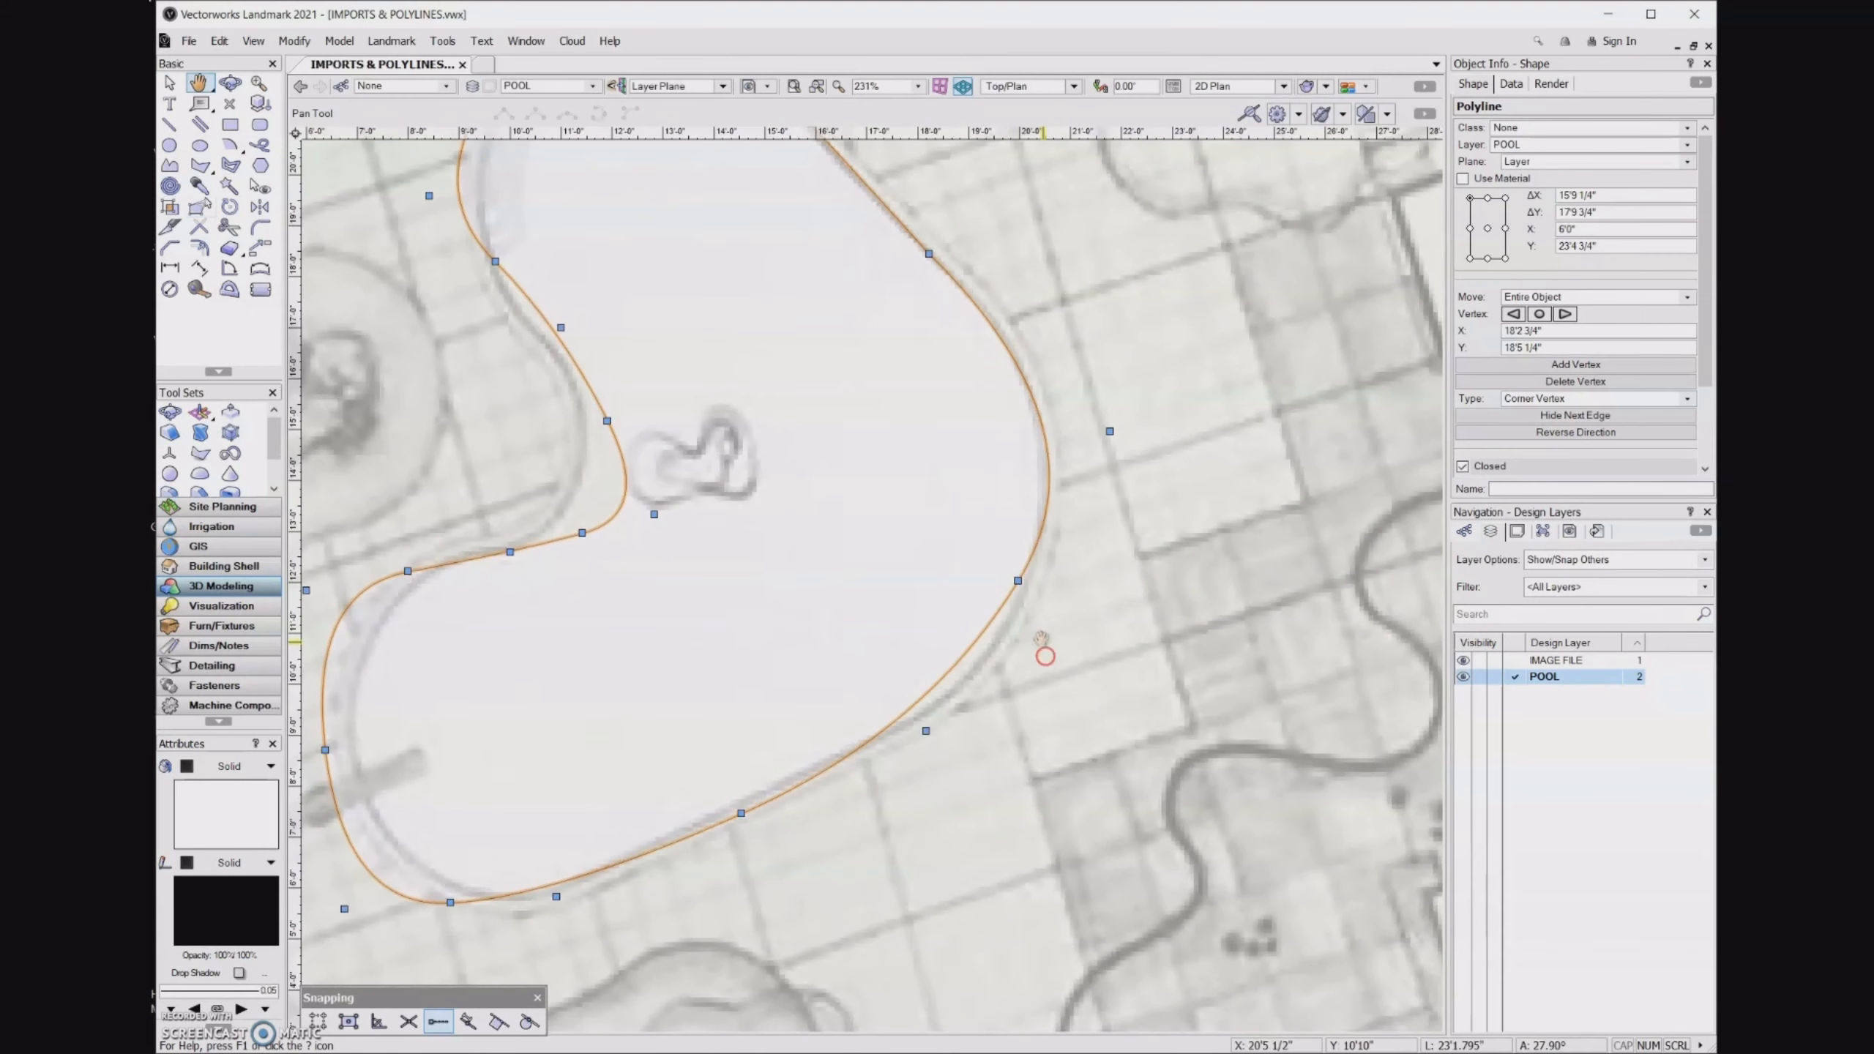
pyautogui.moveTo(928, 733)
pyautogui.mouseDown()
pyautogui.moveTo(956, 710)
pyautogui.moveTo(954, 737)
pyautogui.mouseUp()
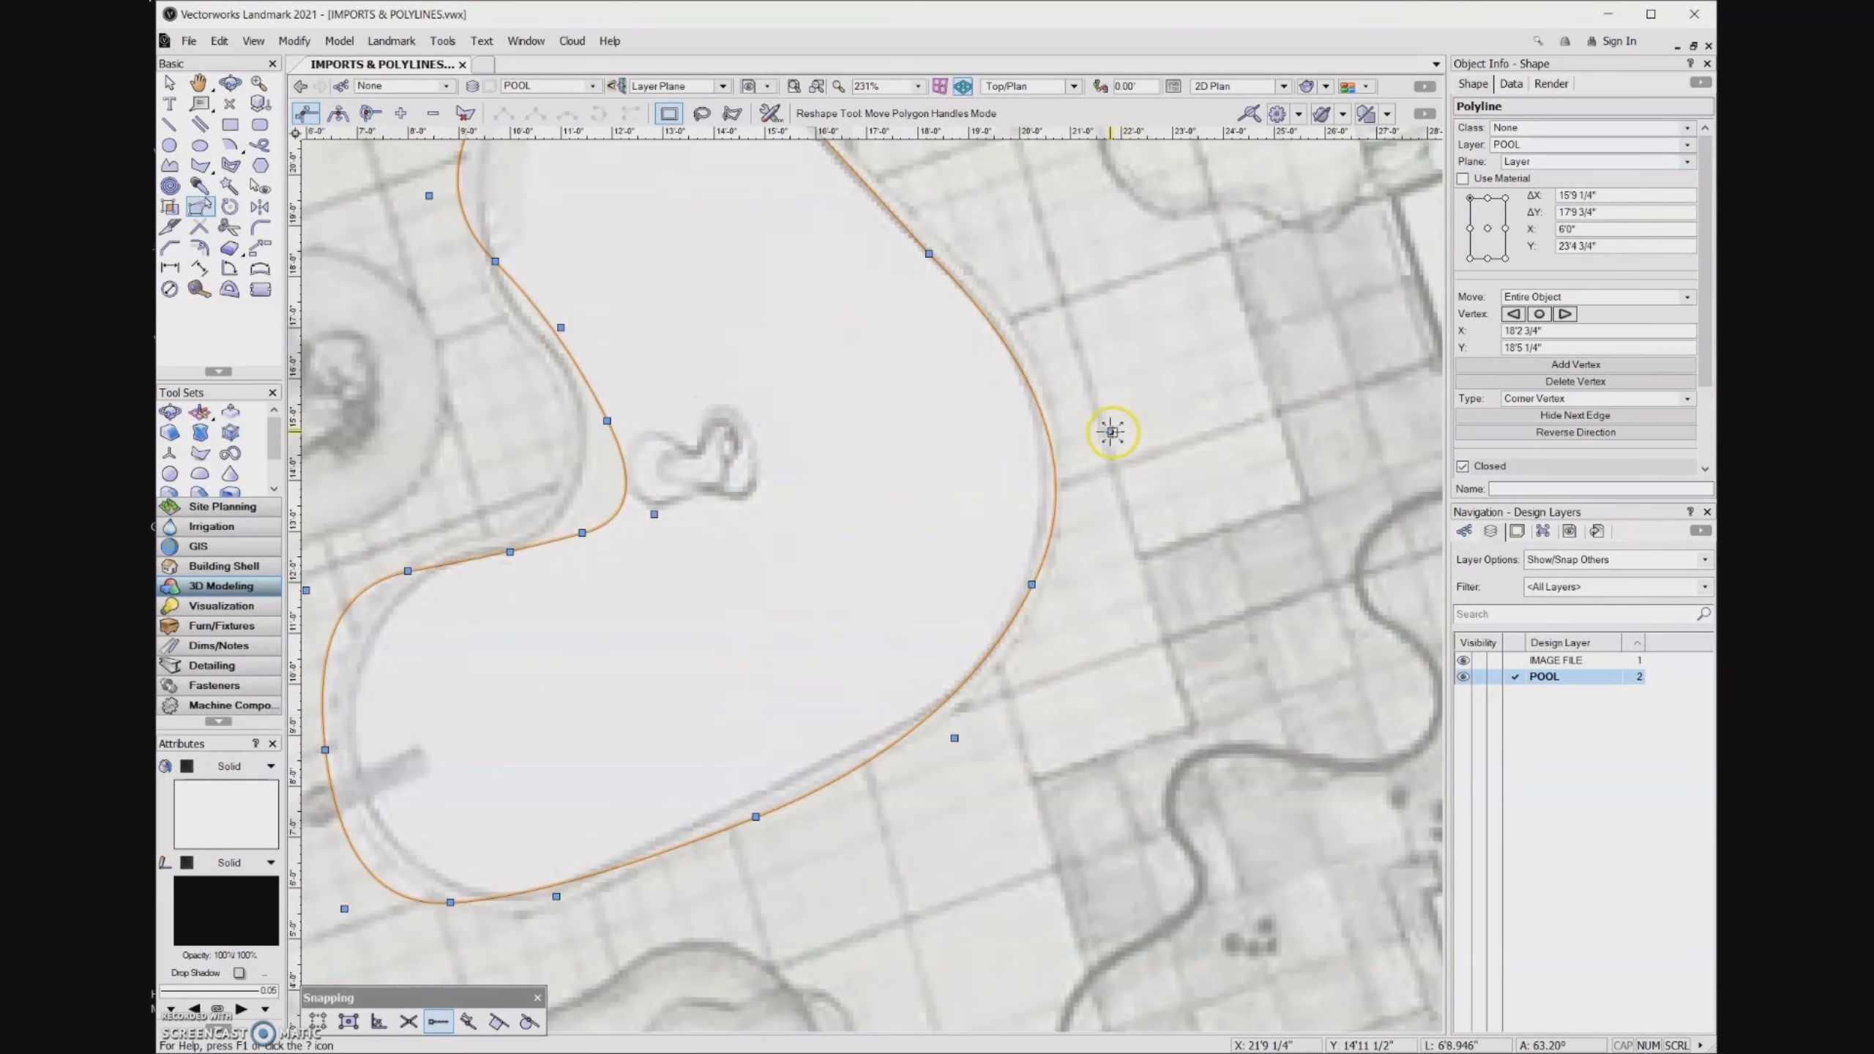
pyautogui.moveTo(1110, 431); pyautogui.dragTo(1096, 419)
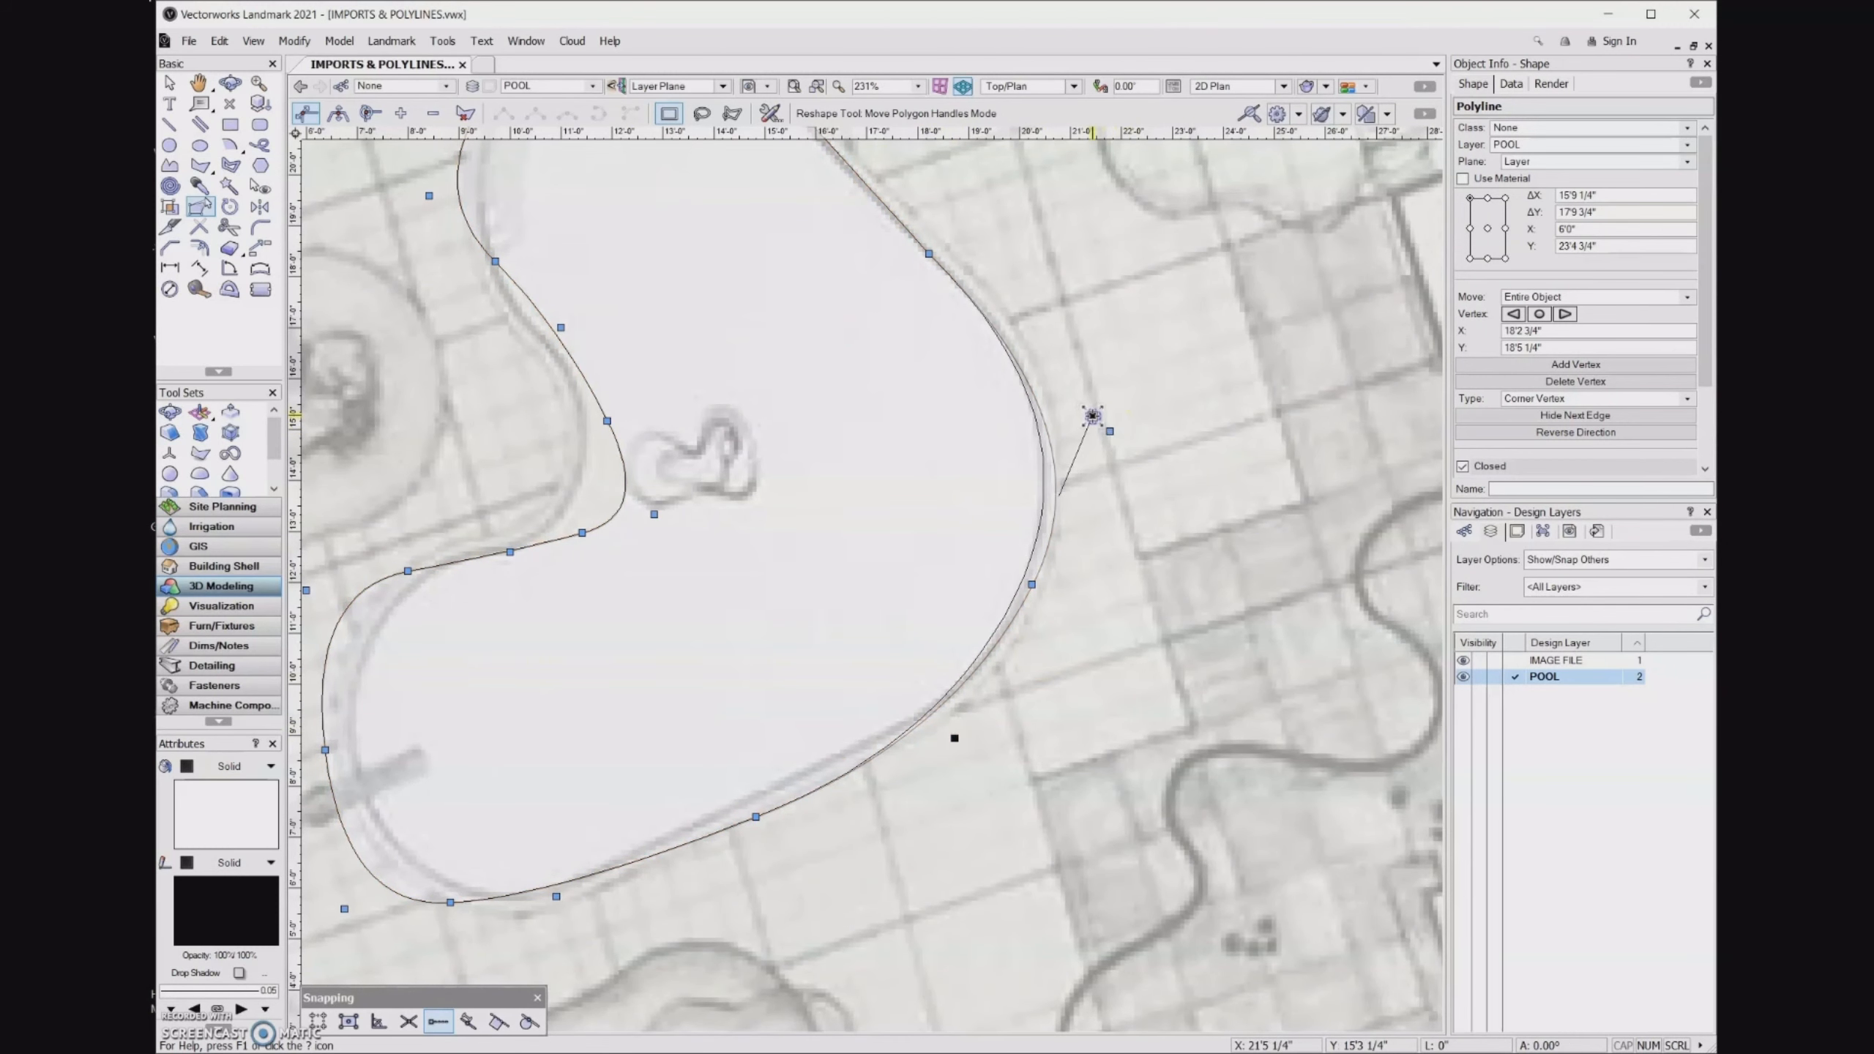
# Raise the midpoint handle of the pool's southeast edge toward the sketched line and nudge the southeast control handle outward.
pyautogui.press('h')
pyautogui.moveTo(1125, 532); pyautogui.dragTo(1183, 484)
pyautogui.moveTo(1183, 484); pyautogui.dragTo(1275, 446, button='middle')
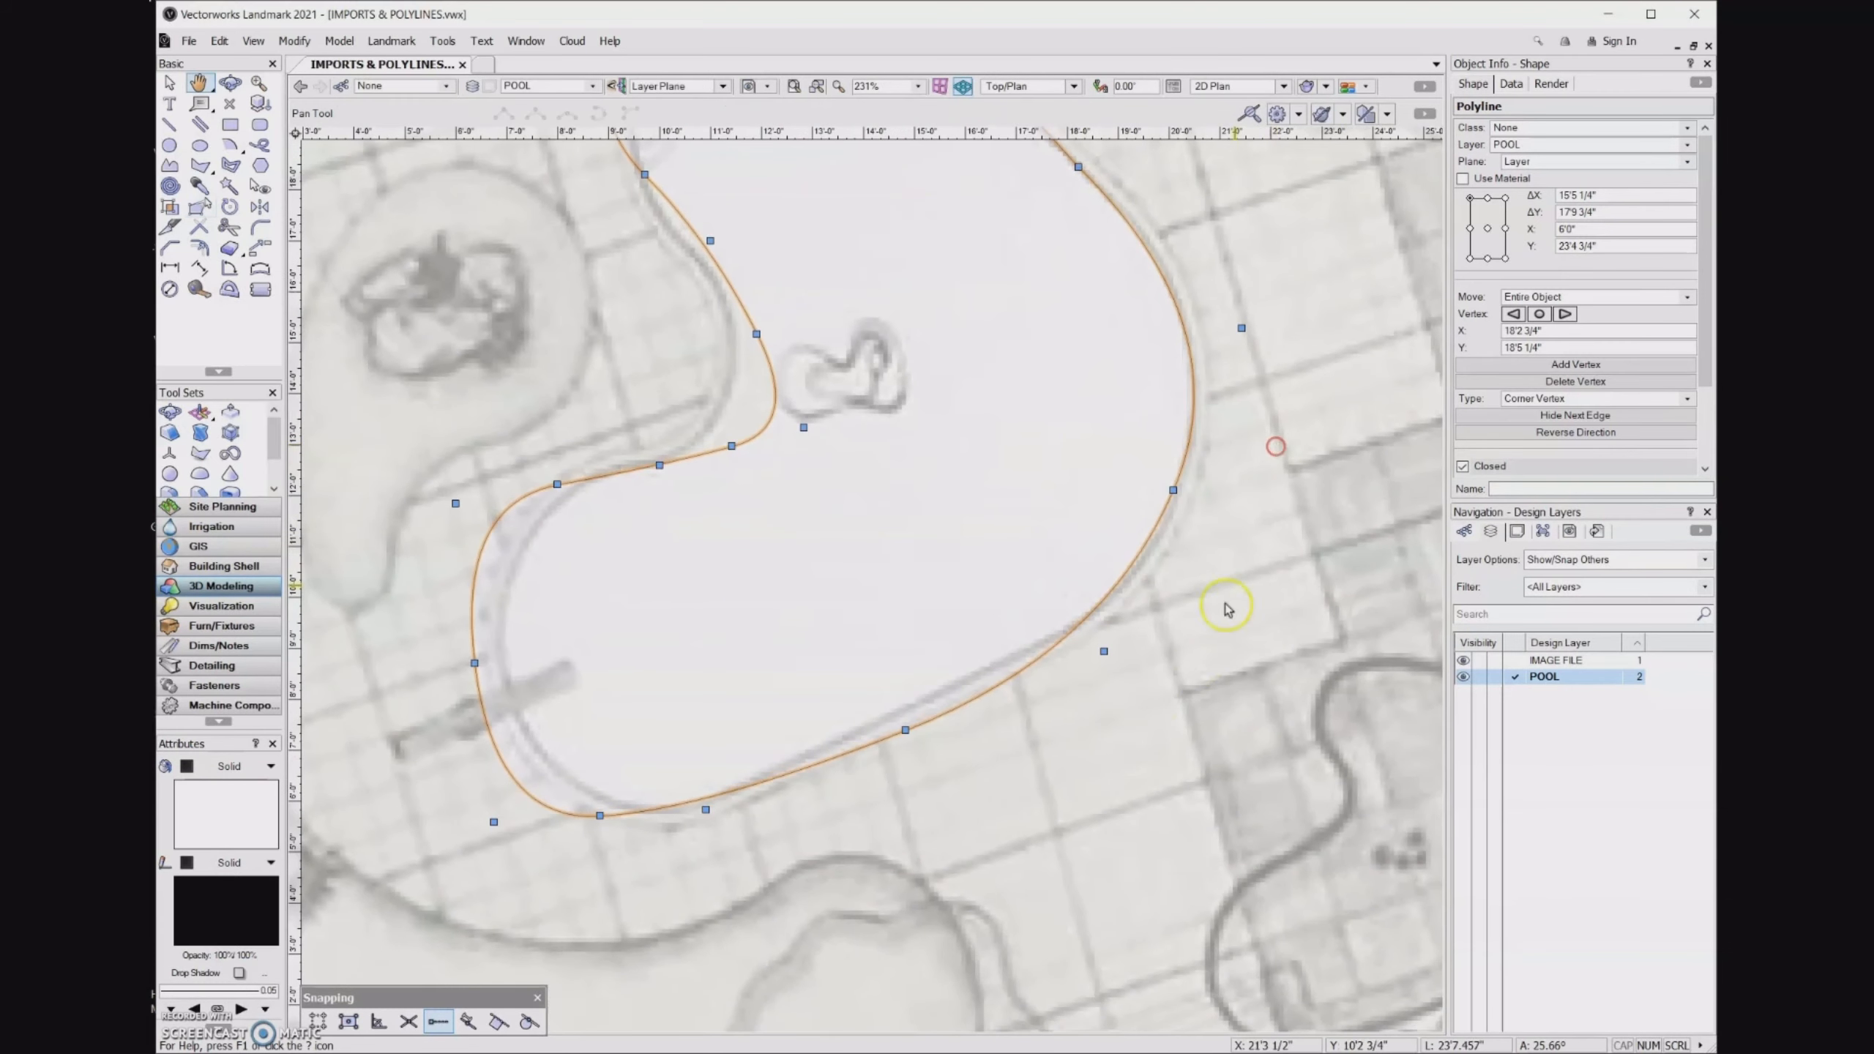
pyautogui.moveTo(907, 731); pyautogui.dragTo(915, 705)
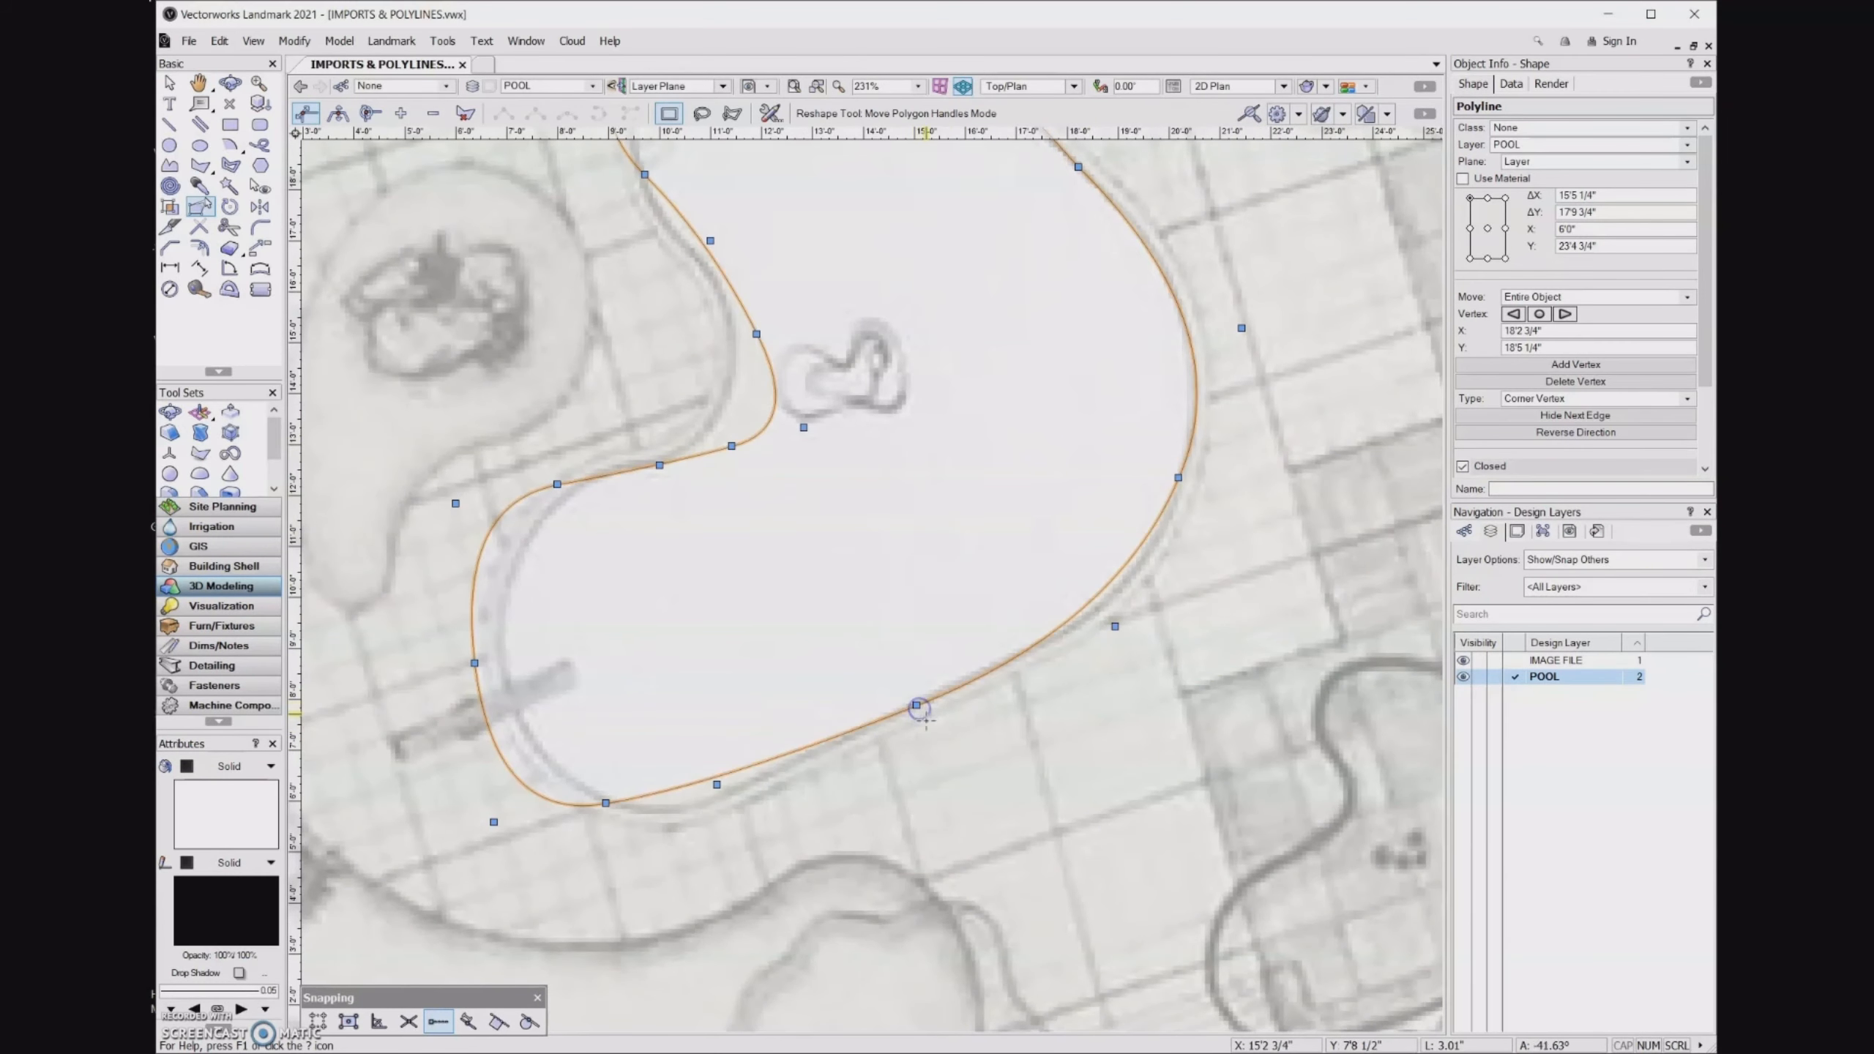
pyautogui.click(915, 705)
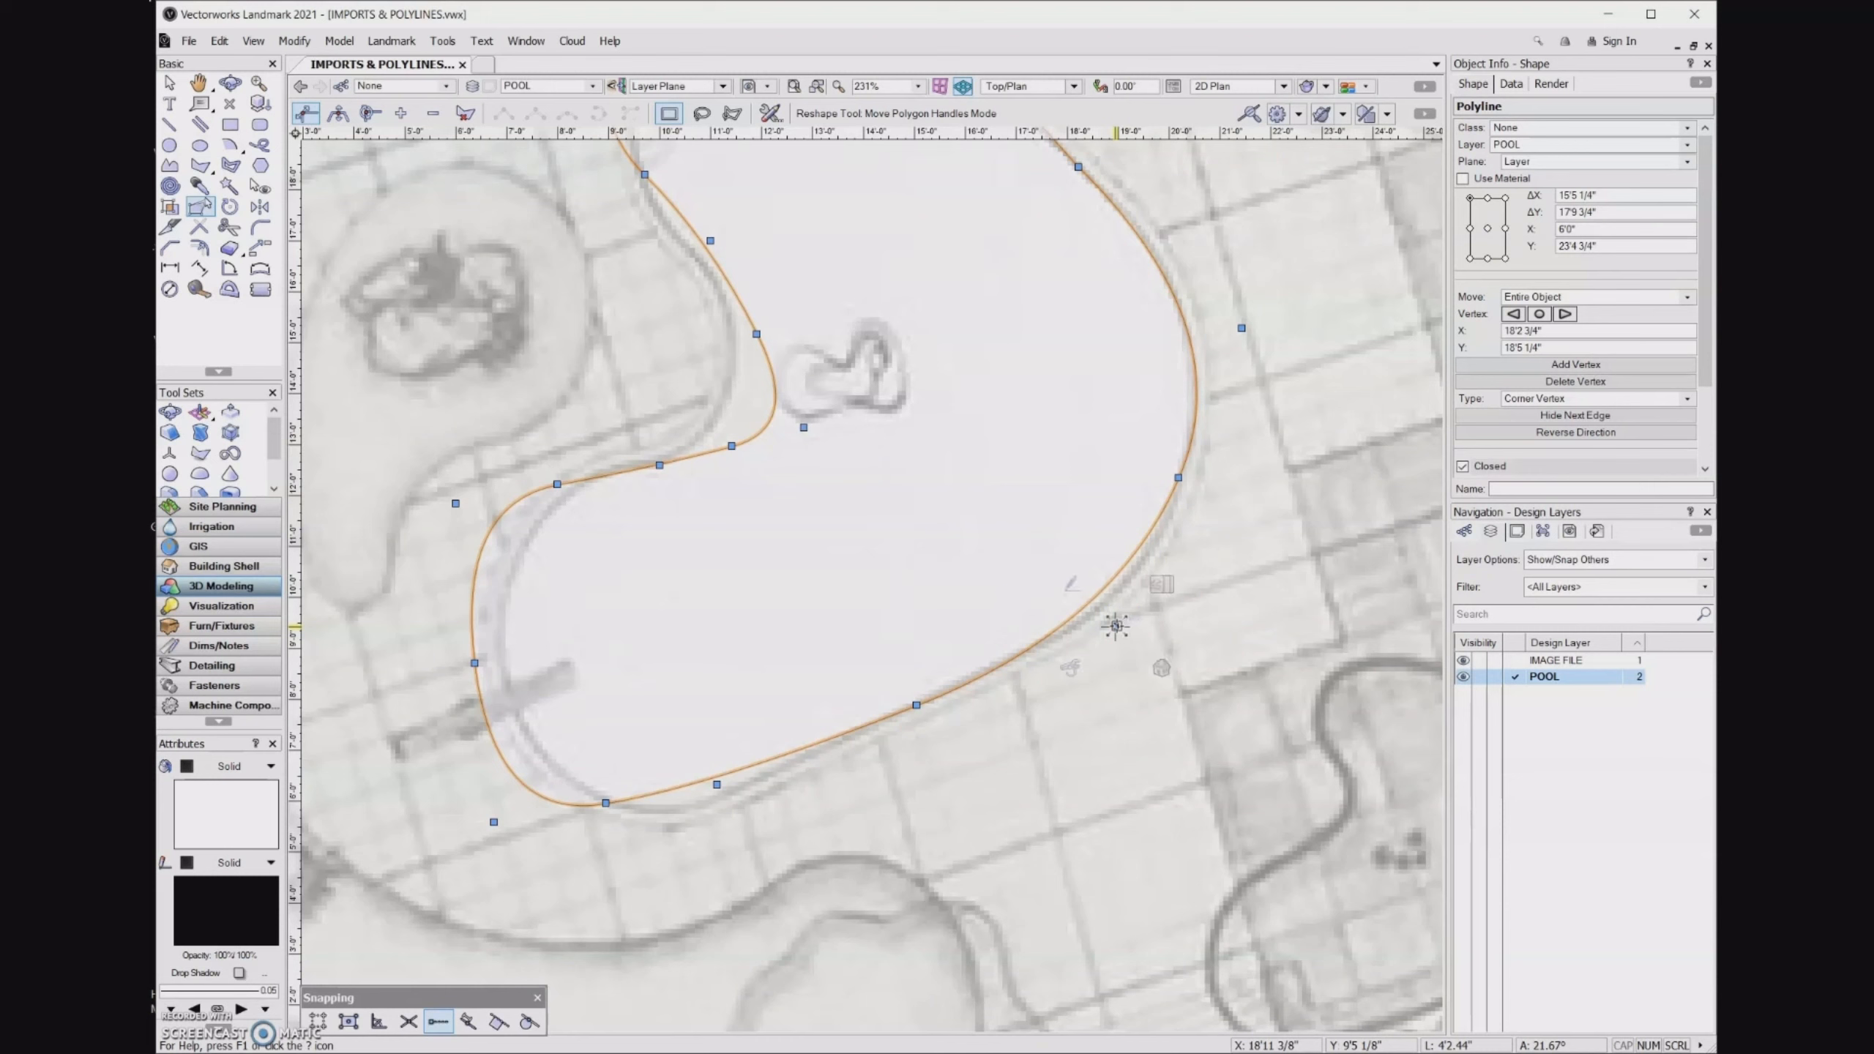
pyautogui.moveTo(1114, 626); pyautogui.dragTo(1125, 633)
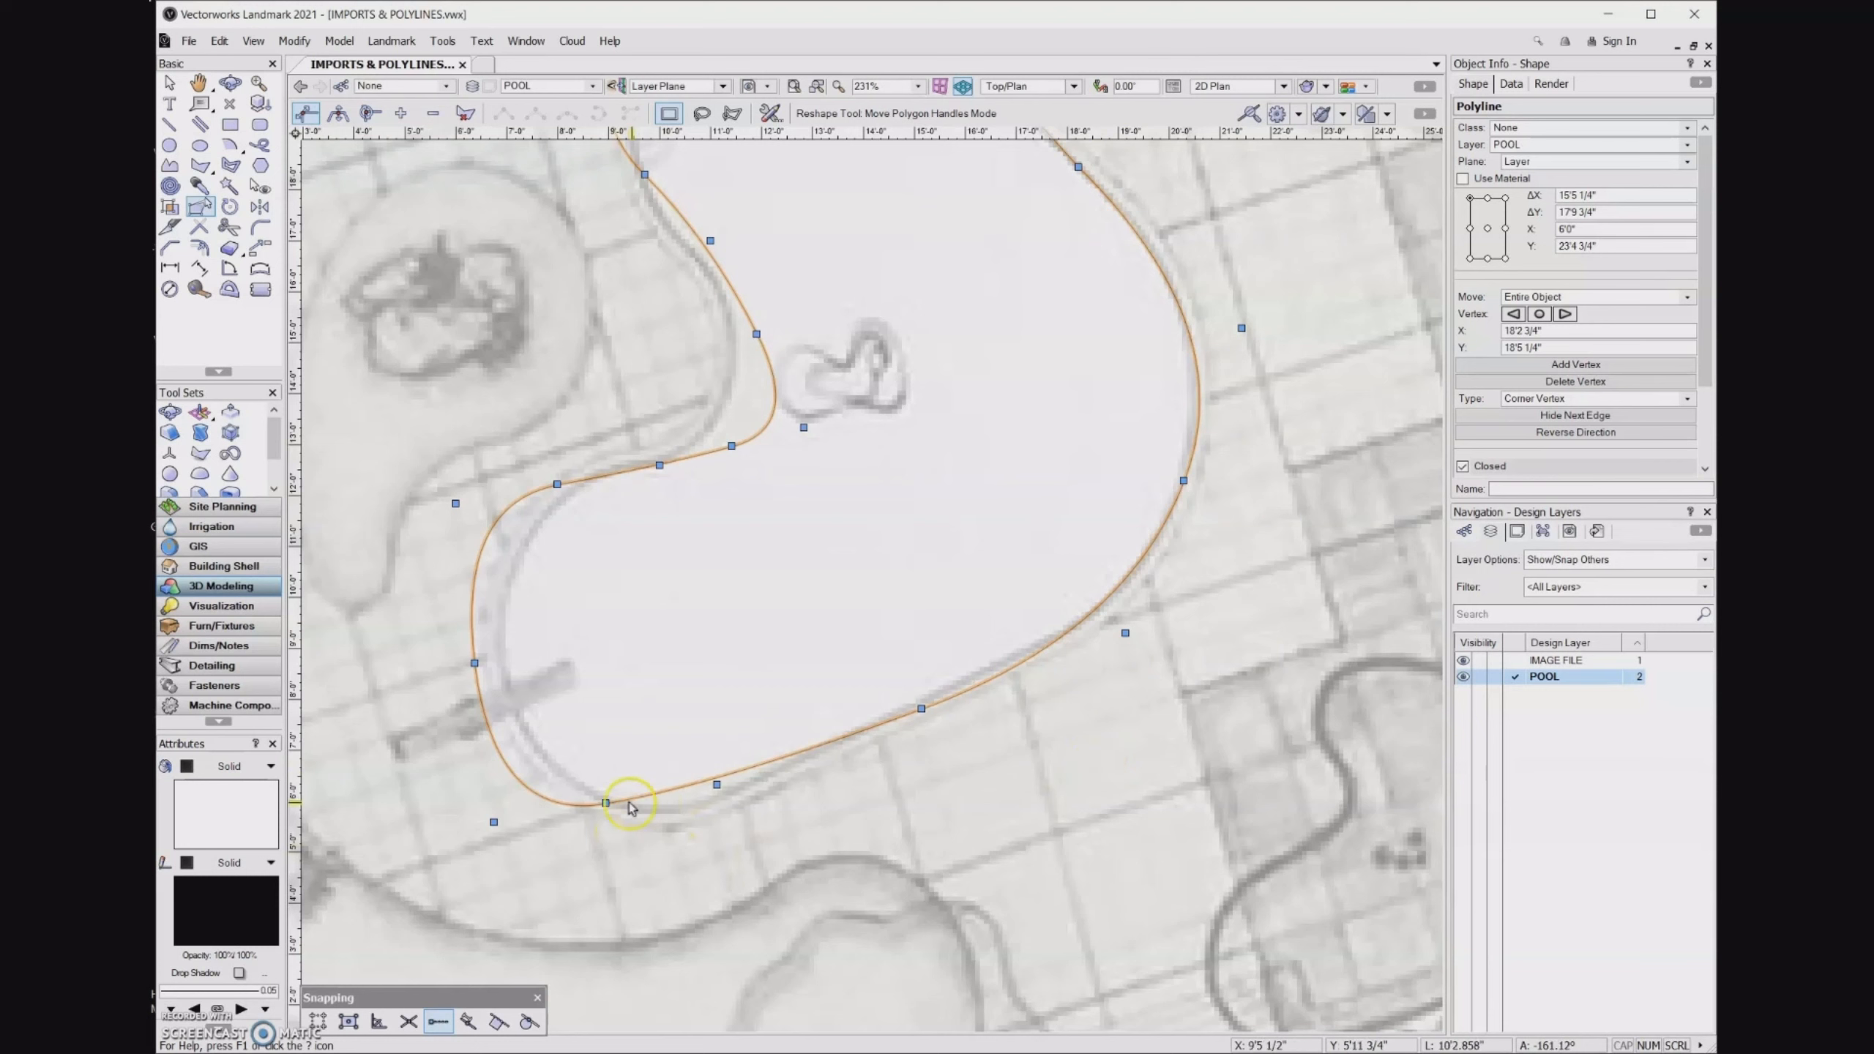
# Fit the pool's southern edge by adjusting its south control and mid-edge handles, and push the southeast control handle slightly outward.
pyautogui.moveTo(718, 785); pyautogui.dragTo(764, 798)
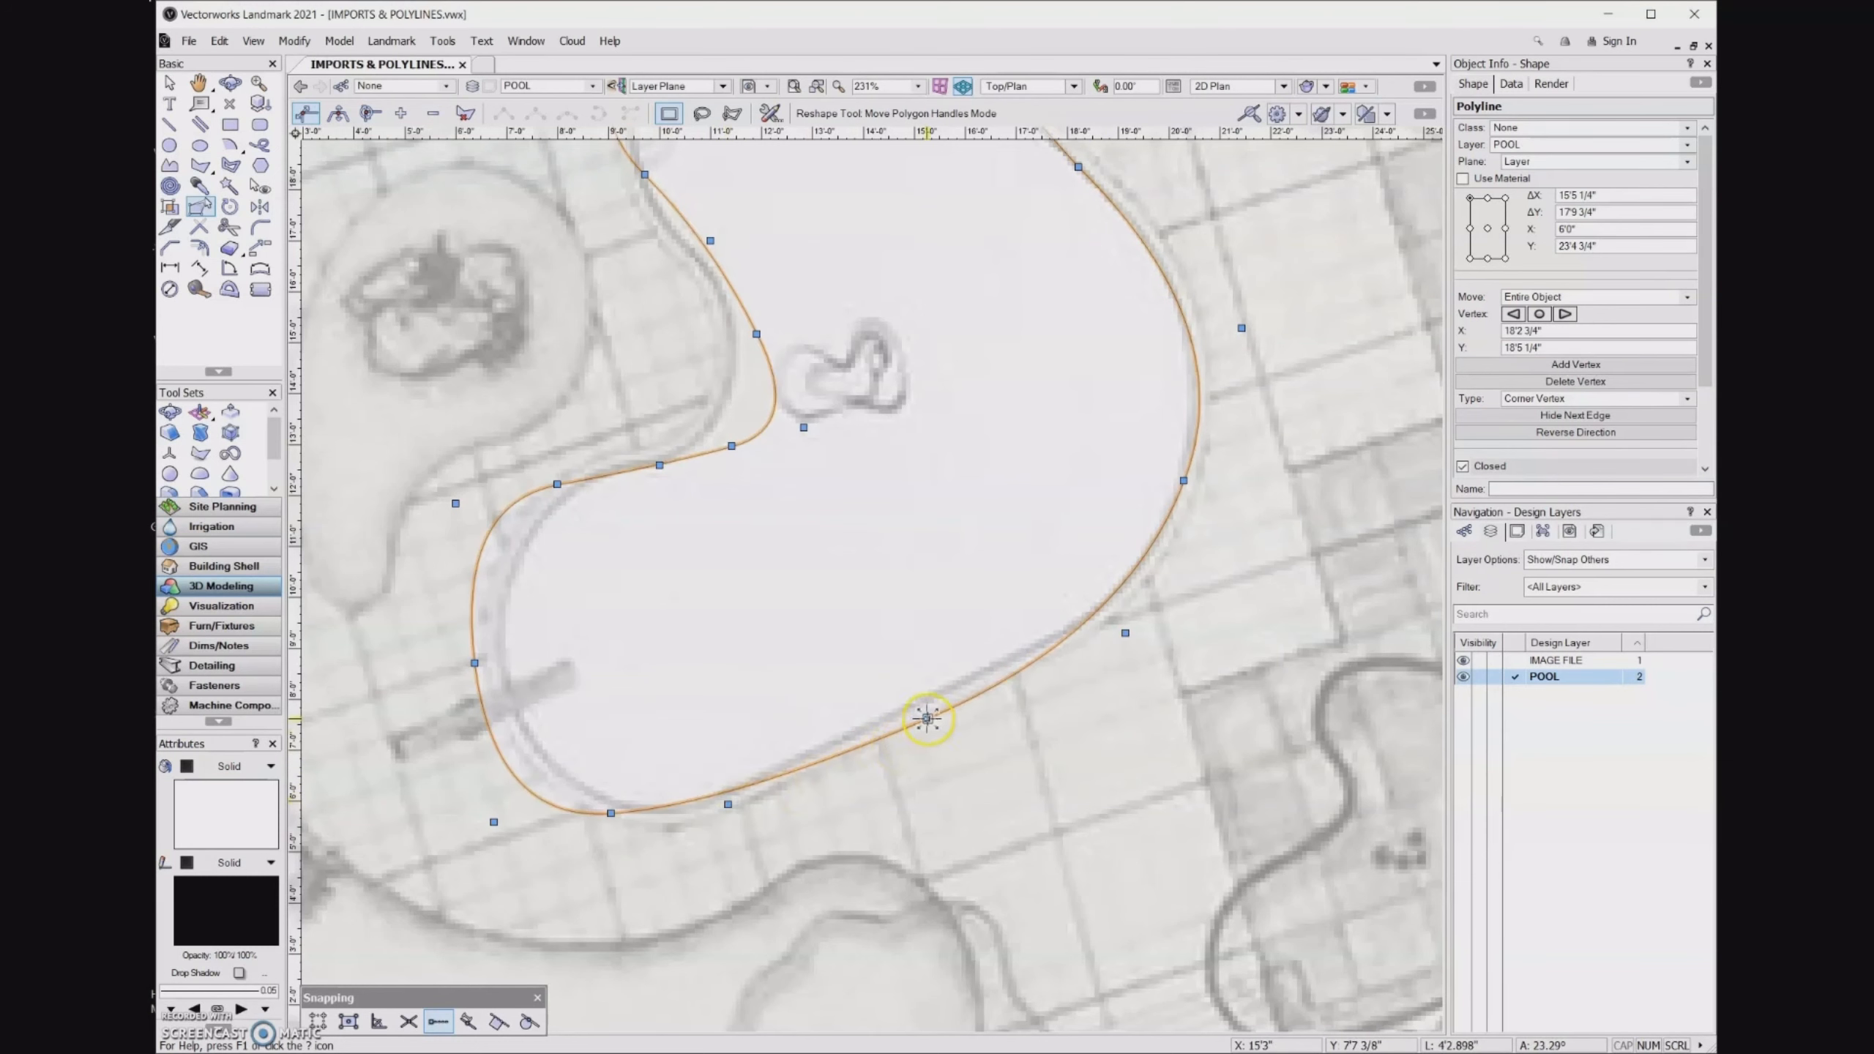
pyautogui.moveTo(927, 718); pyautogui.dragTo(913, 708)
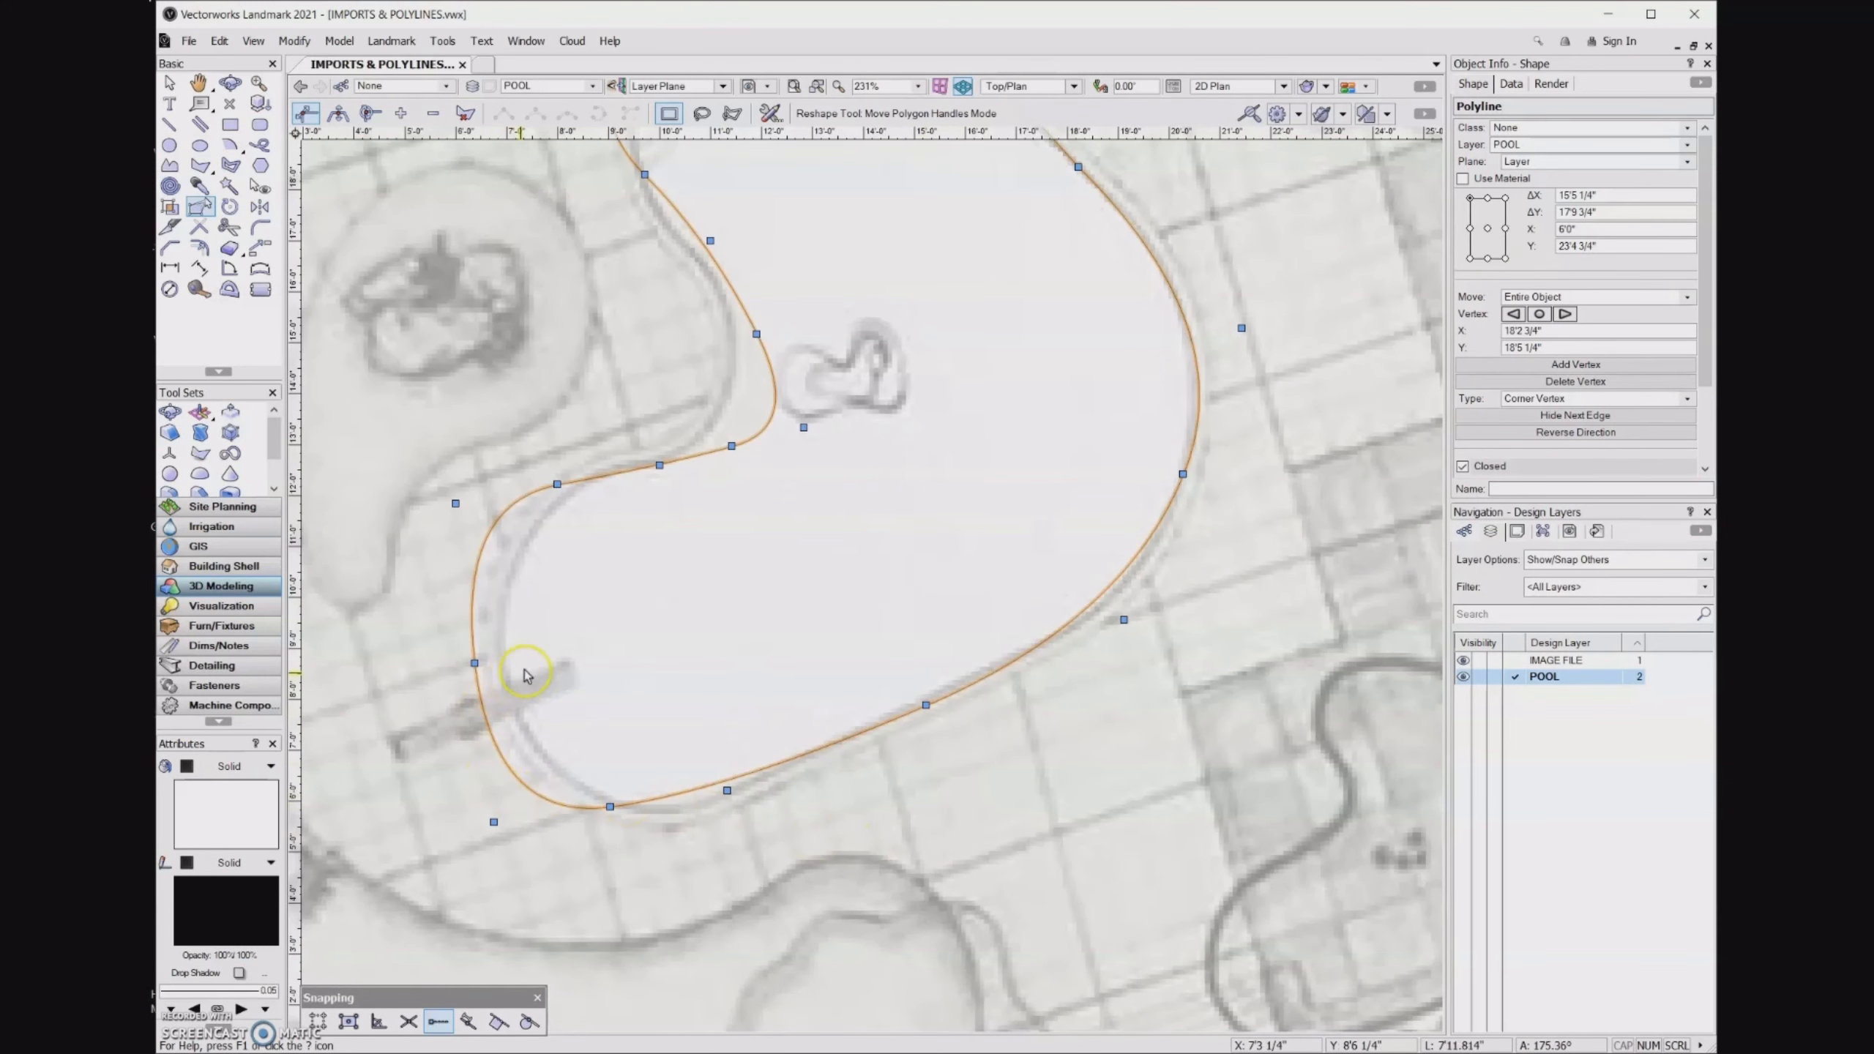
pyautogui.moveTo(628, 628); pyautogui.dragTo(703, 754, button='middle')
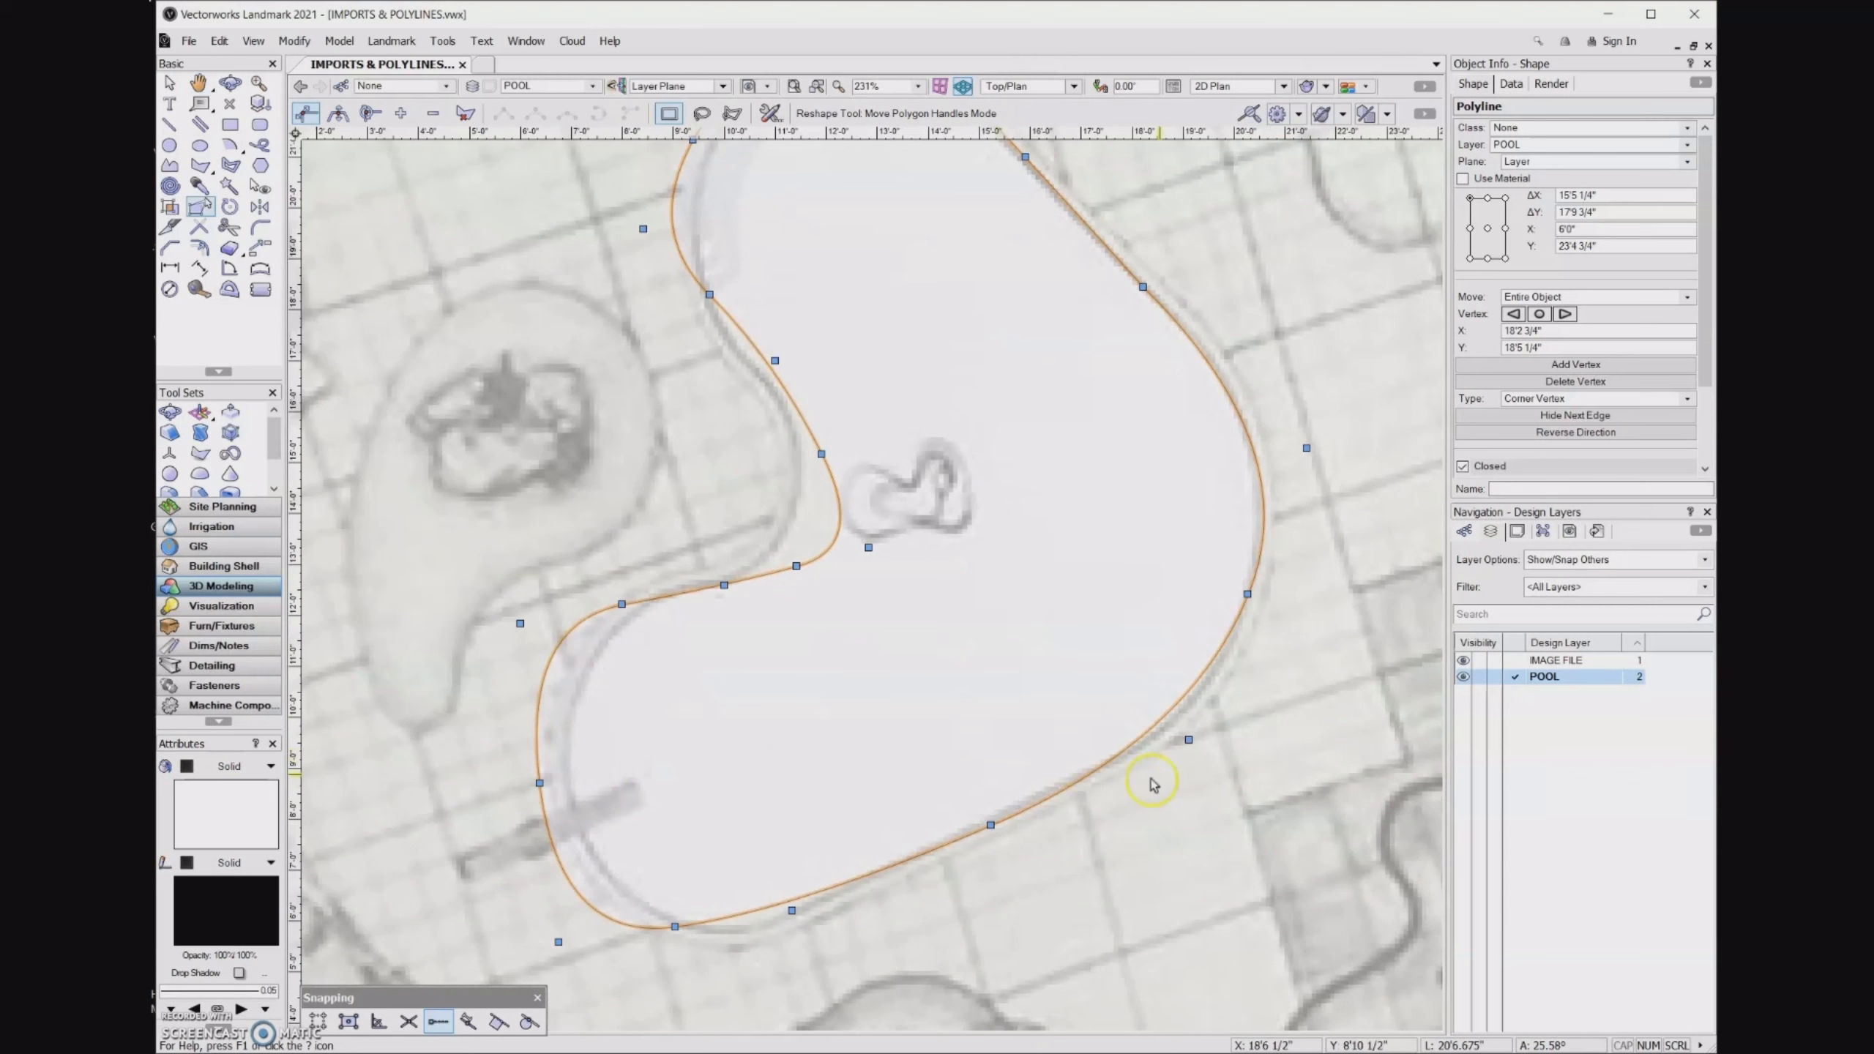
pyautogui.click(1188, 738)
pyautogui.moveTo(1189, 738); pyautogui.dragTo(1199, 741)
# Reshape the southwest lobe by moving its southwest control handle east and inward and its south control handle slightly outward.
pyautogui.click(616, 962)
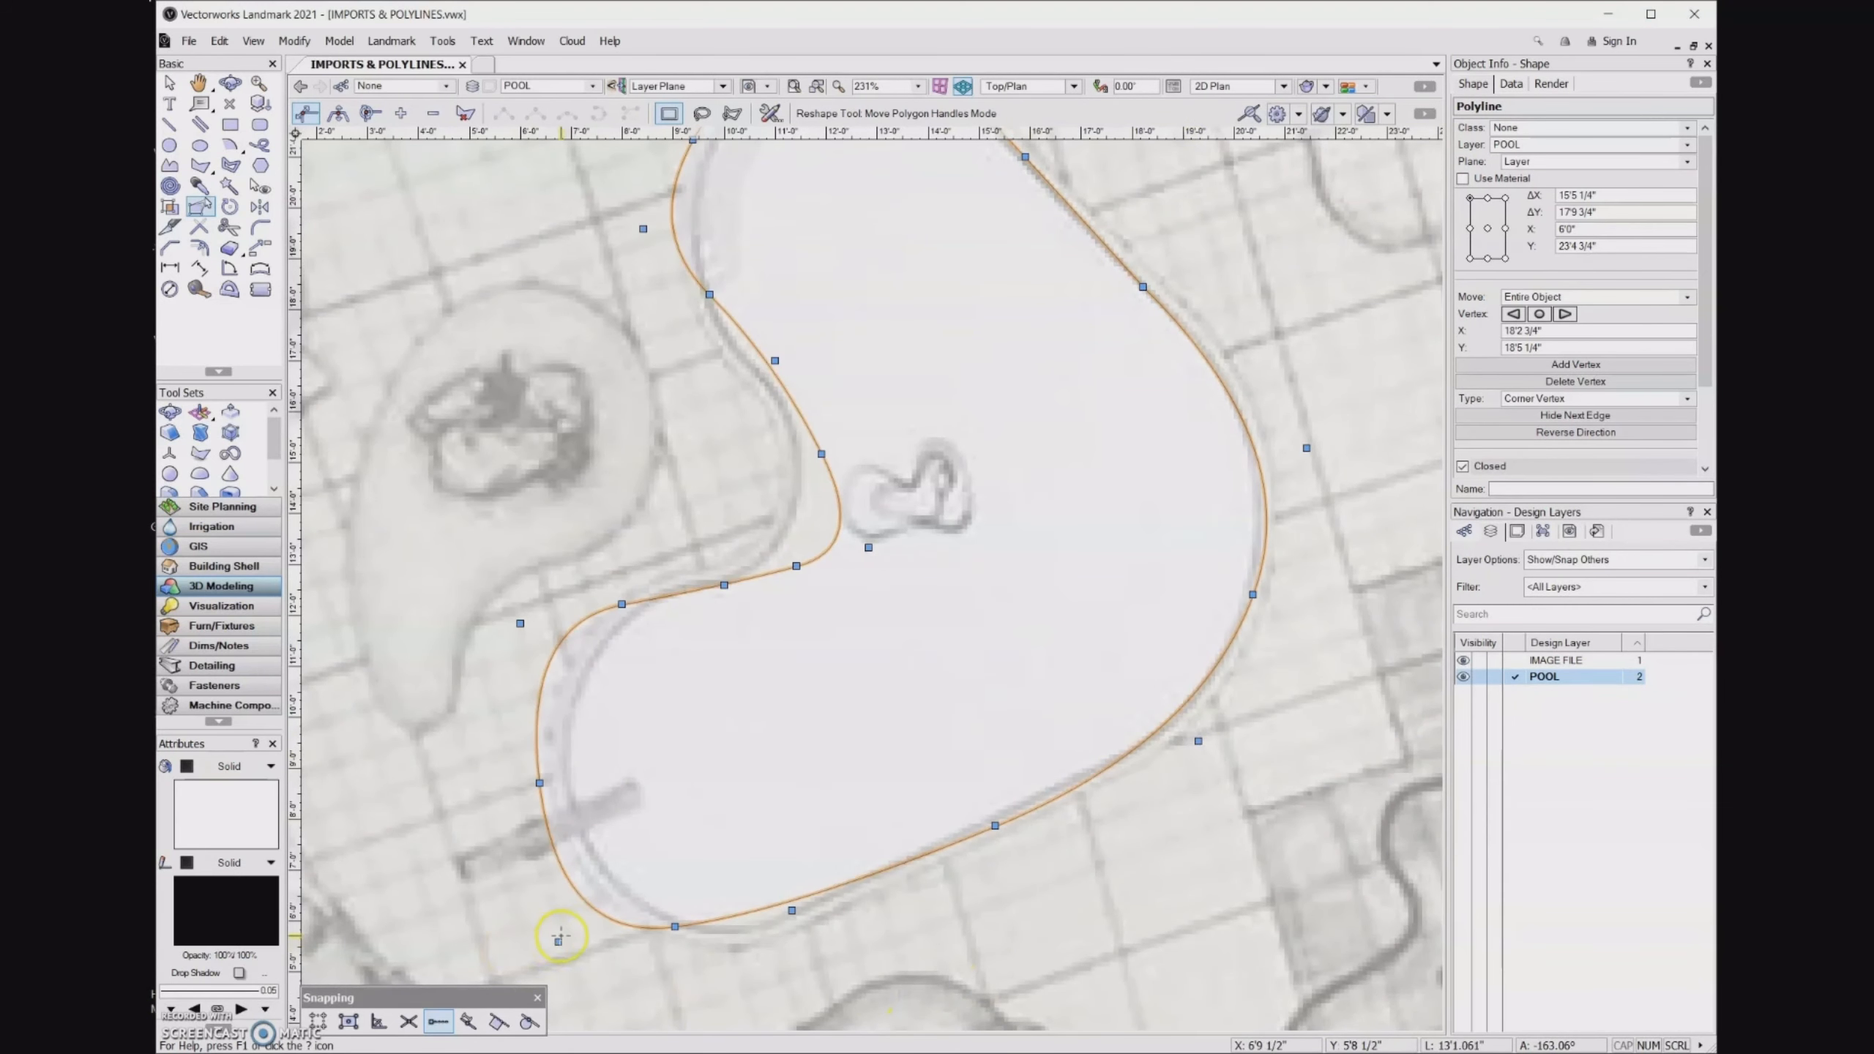
pyautogui.moveTo(559, 945); pyautogui.dragTo(631, 954)
pyautogui.moveTo(791, 912); pyautogui.dragTo(799, 932)
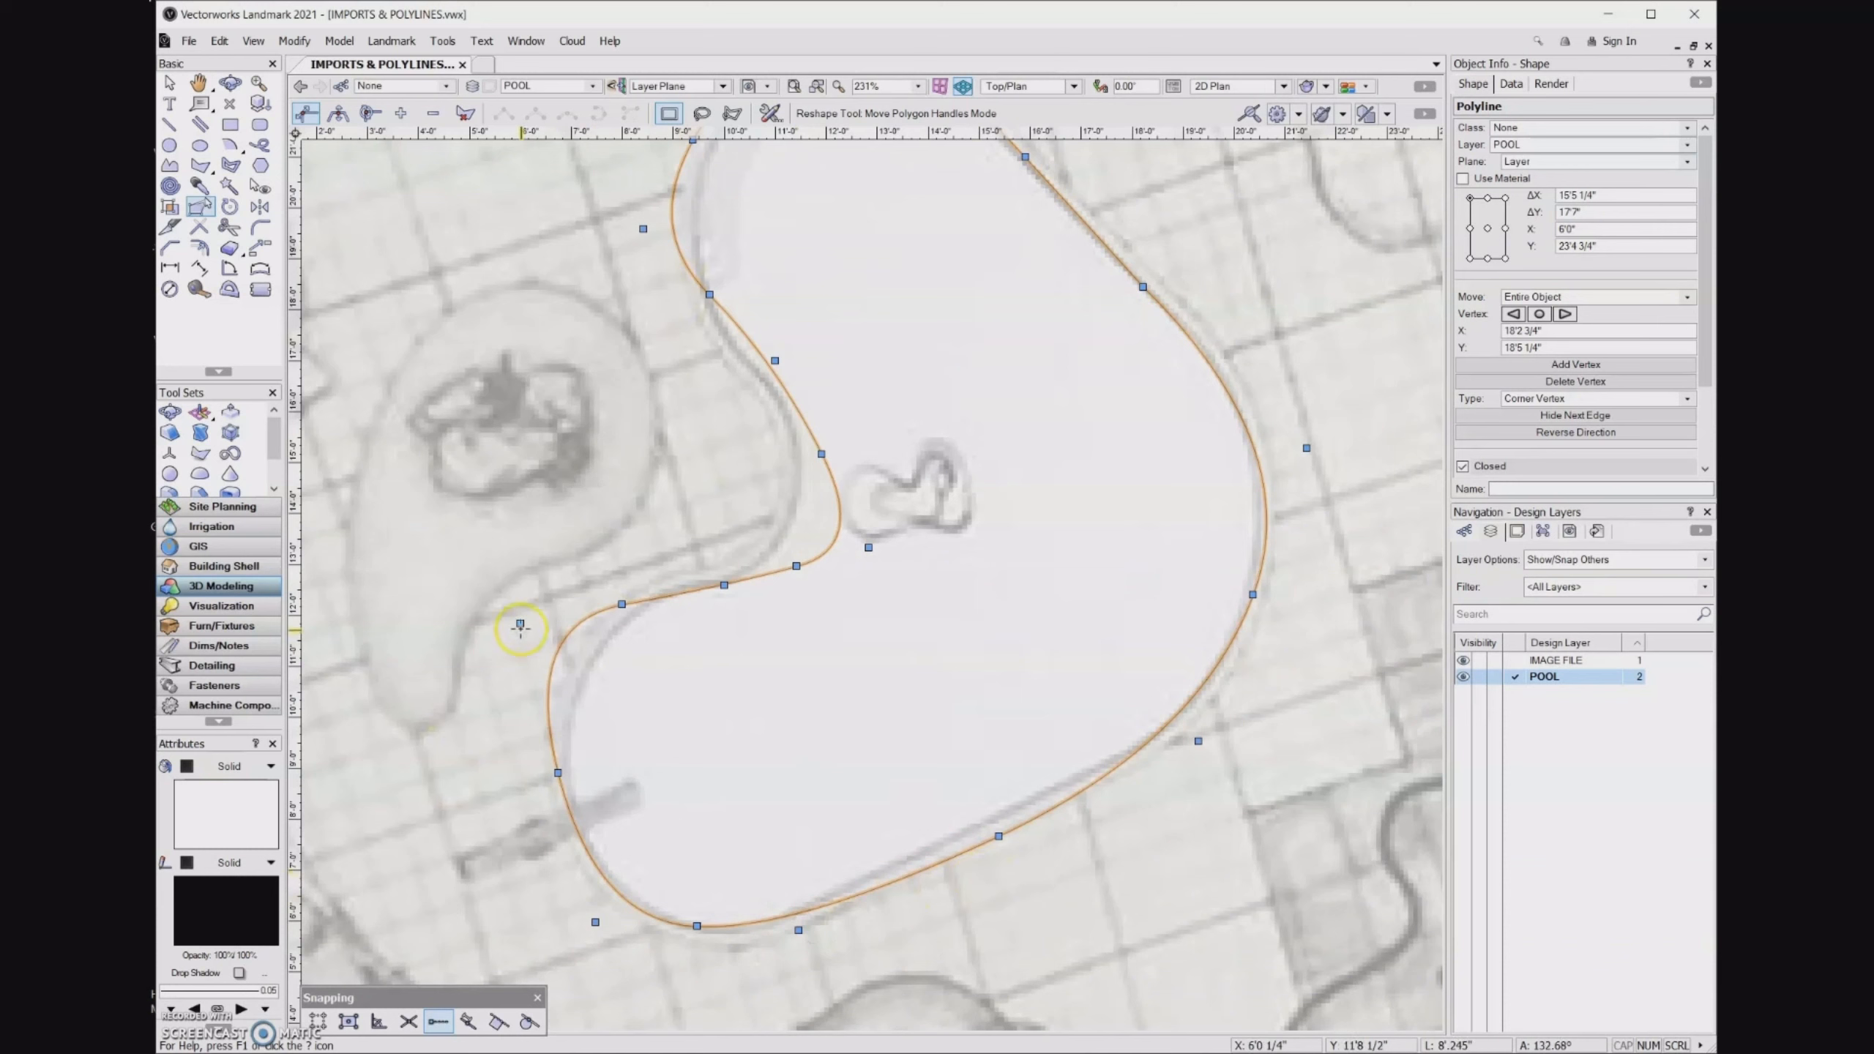
# Fit the pool's concave west notch by pulling the southwest lobe's upper handle inward and moving the notch and mid-edge handles west.
pyautogui.moveTo(520, 623); pyautogui.dragTo(551, 657)
pyautogui.moveTo(724, 586); pyautogui.dragTo(709, 573)
pyautogui.moveTo(868, 547); pyautogui.dragTo(810, 536)
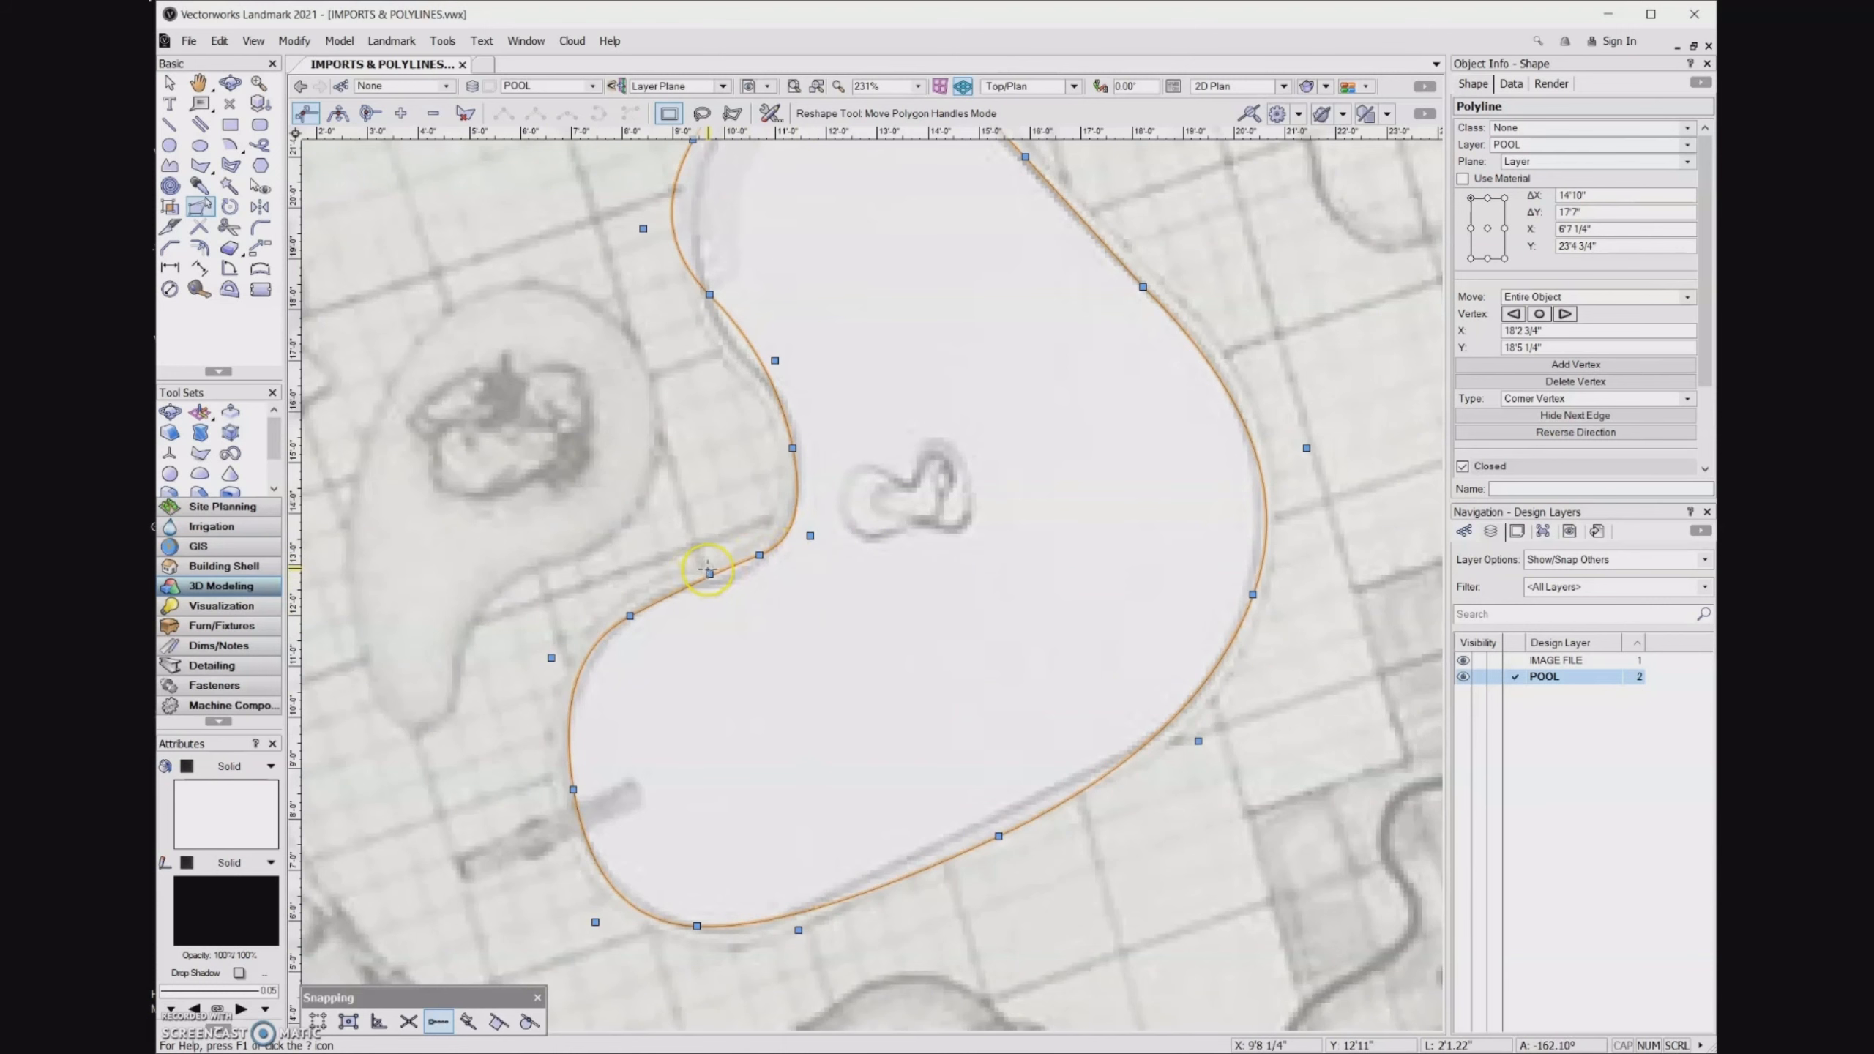
pyautogui.moveTo(709, 574); pyautogui.dragTo(772, 602)
pyautogui.moveTo(773, 602); pyautogui.dragTo(815, 783, button='middle')
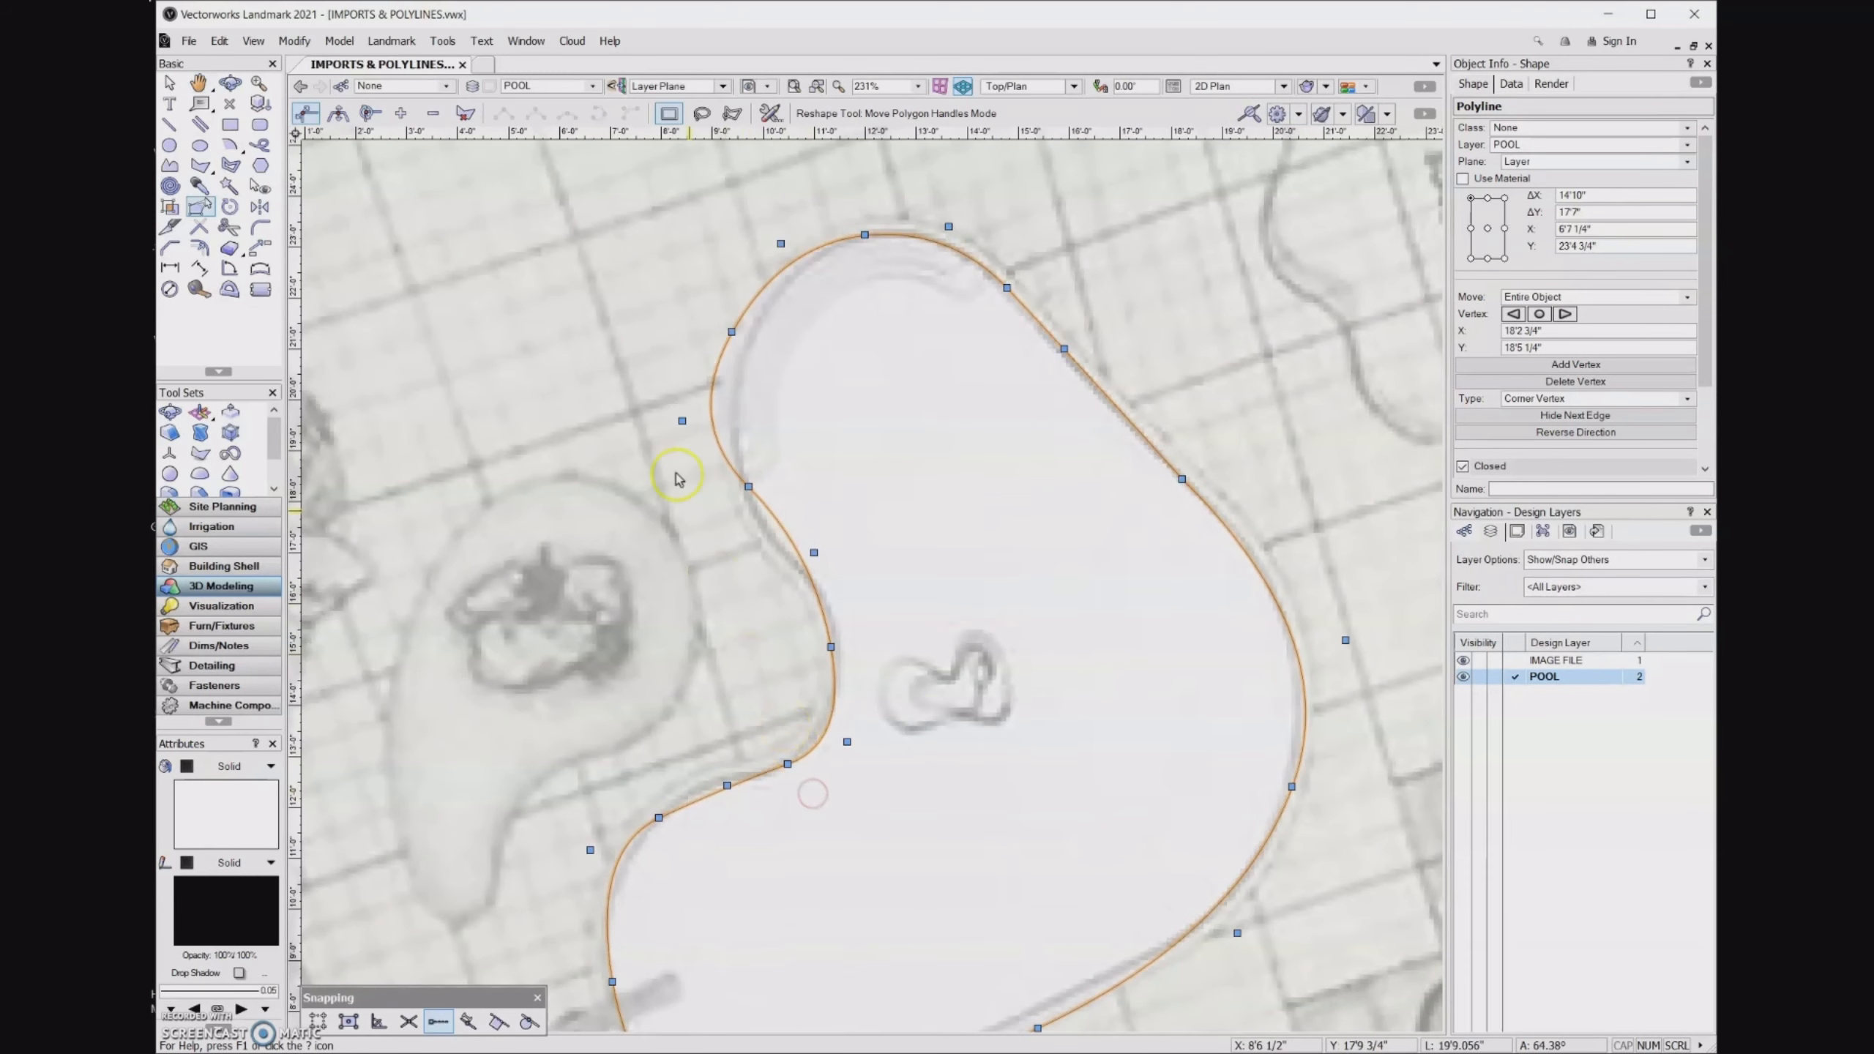
# Refine the pool's upper west side by moving its west control handle inward and adjusting the handles along the inner curve to the sketch.
pyautogui.moveTo(682, 419); pyautogui.dragTo(708, 445)
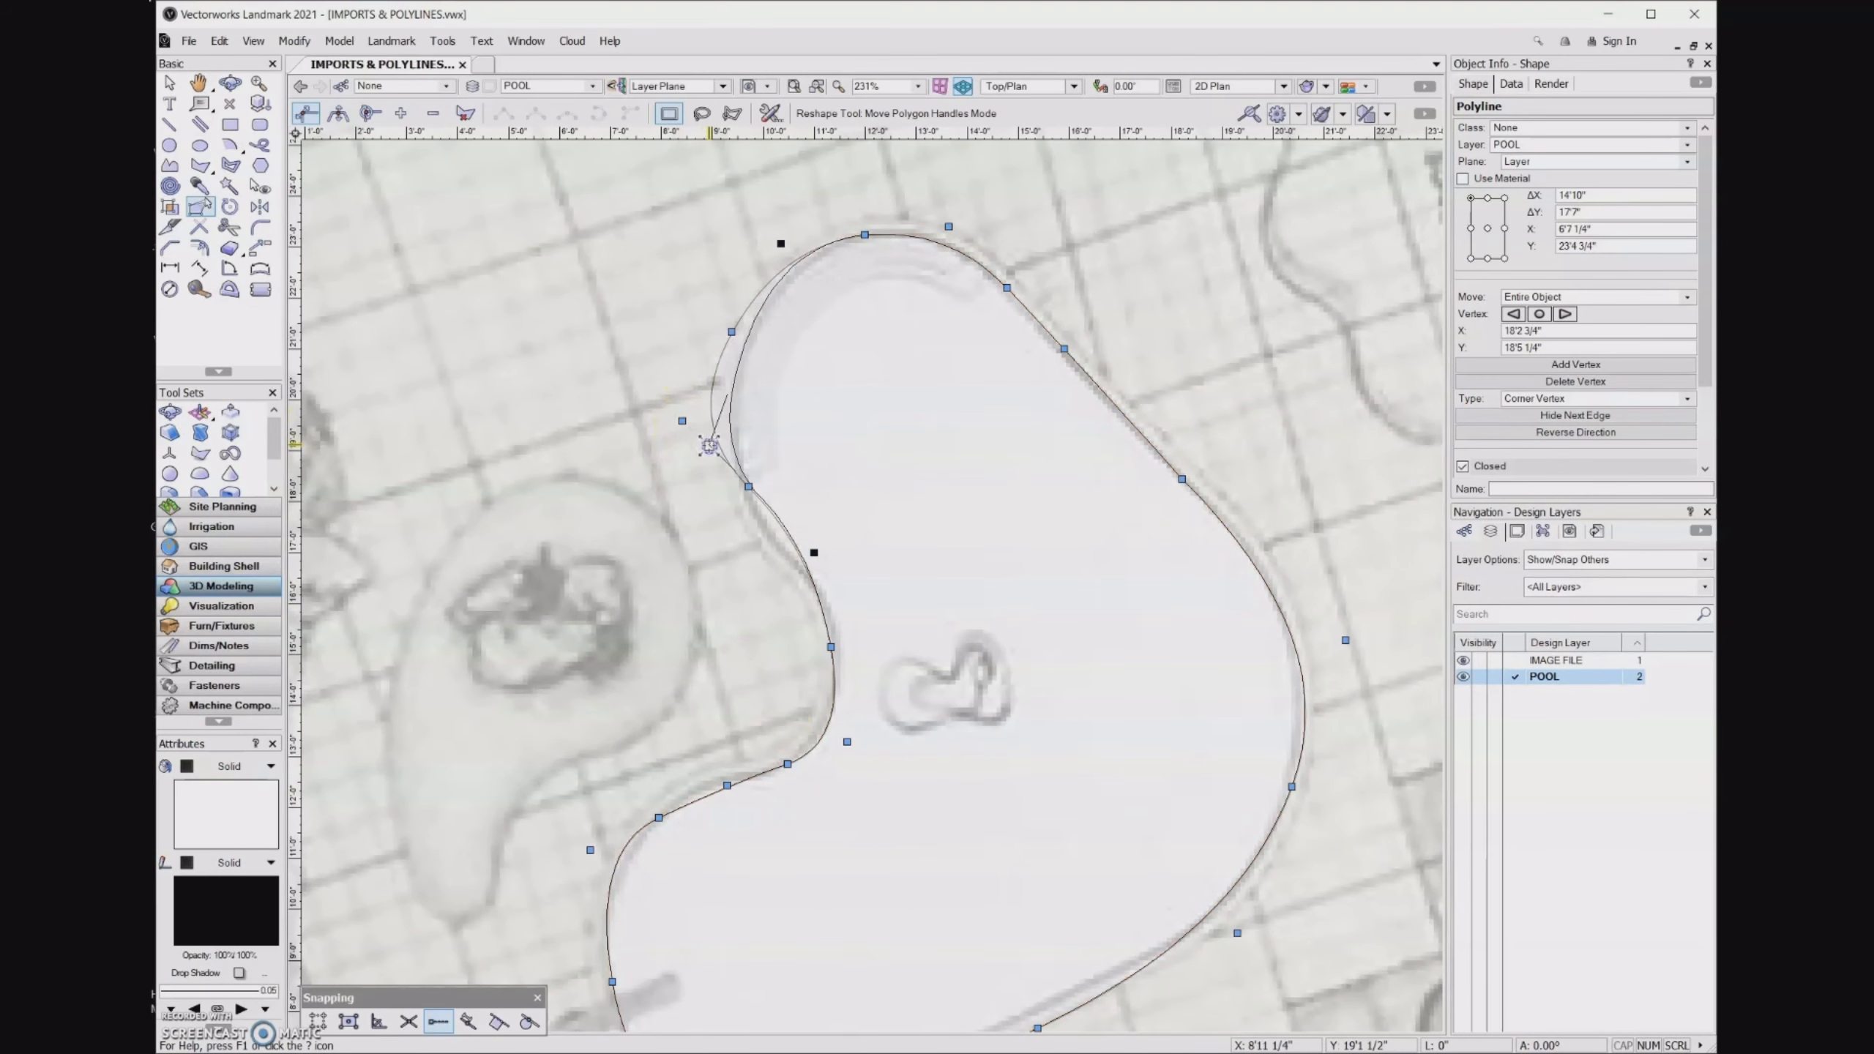
pyautogui.moveTo(804, 561)
pyautogui.mouseDown()
pyautogui.moveTo(821, 599)
pyautogui.moveTo(797, 524)
pyautogui.moveTo(823, 616)
pyautogui.moveTo(797, 535)
pyautogui.moveTo(826, 598)
pyautogui.moveTo(809, 587)
pyautogui.mouseUp()
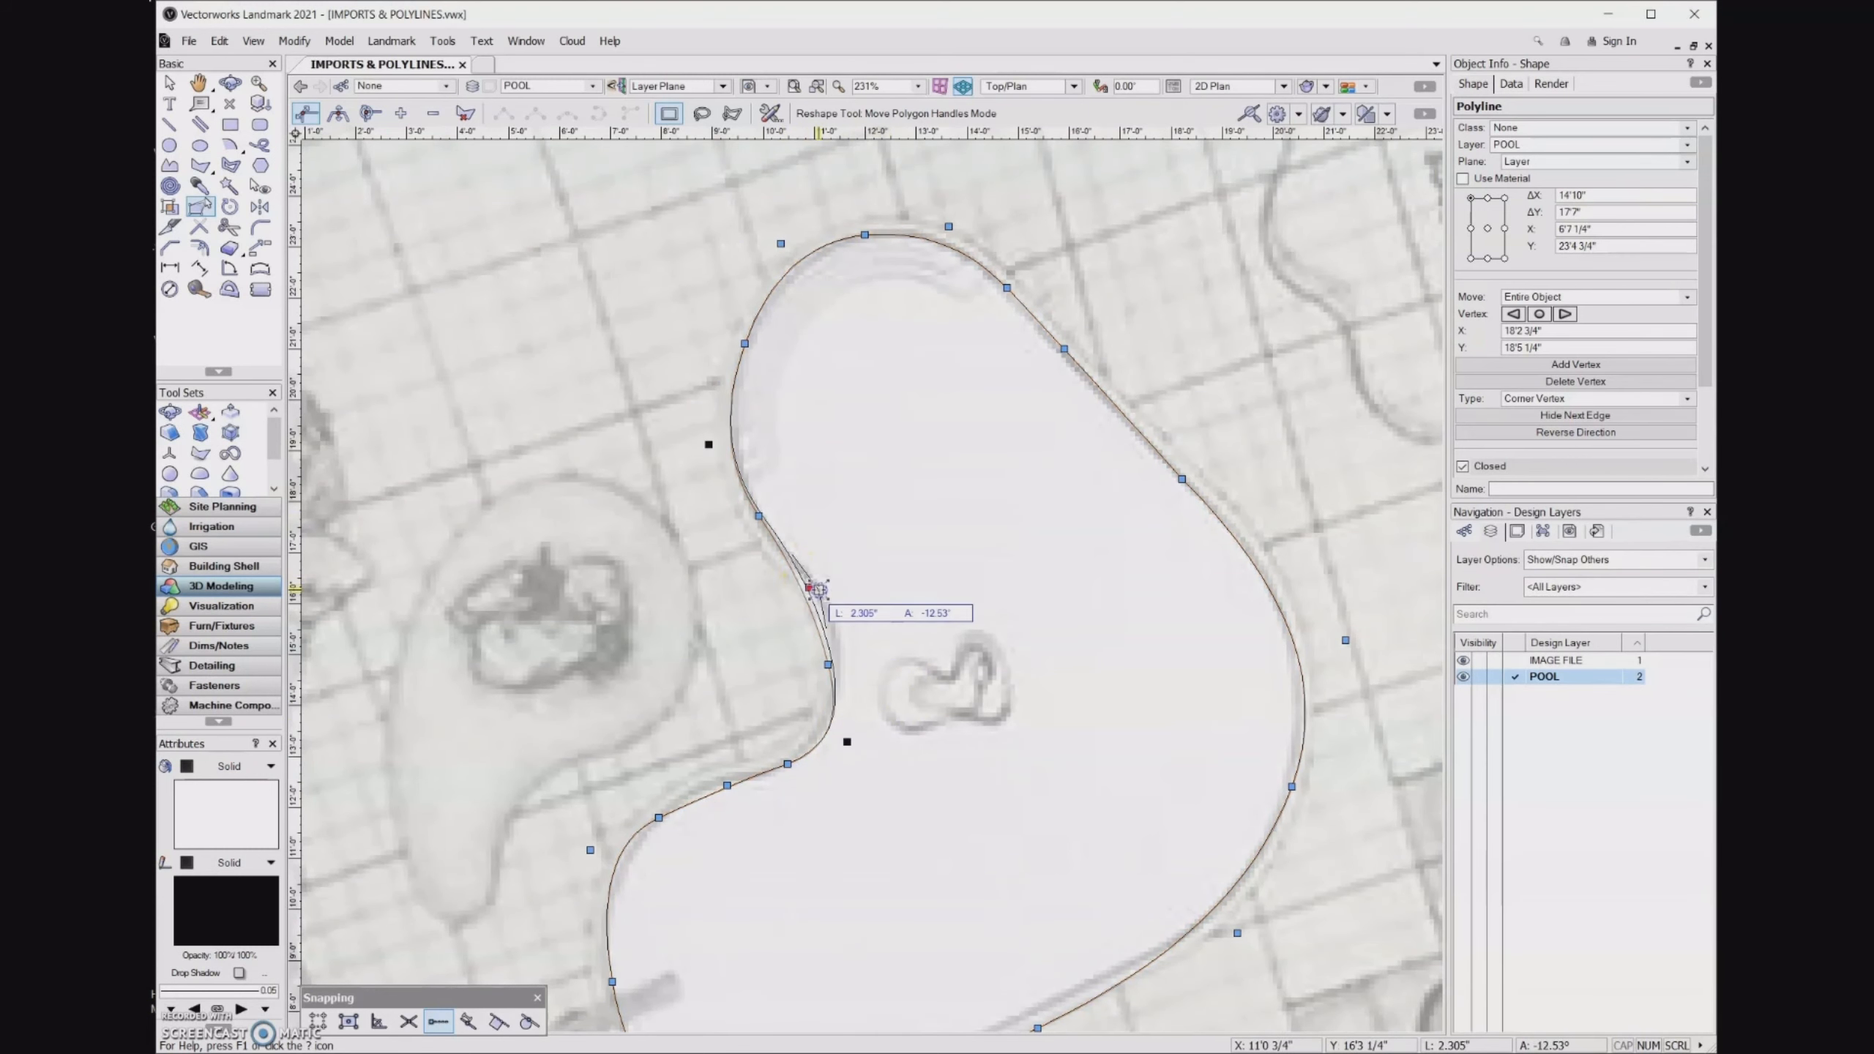
pyautogui.hotkey('ctrl', 'z')
pyautogui.moveTo(836, 668); pyautogui.dragTo(834, 644)
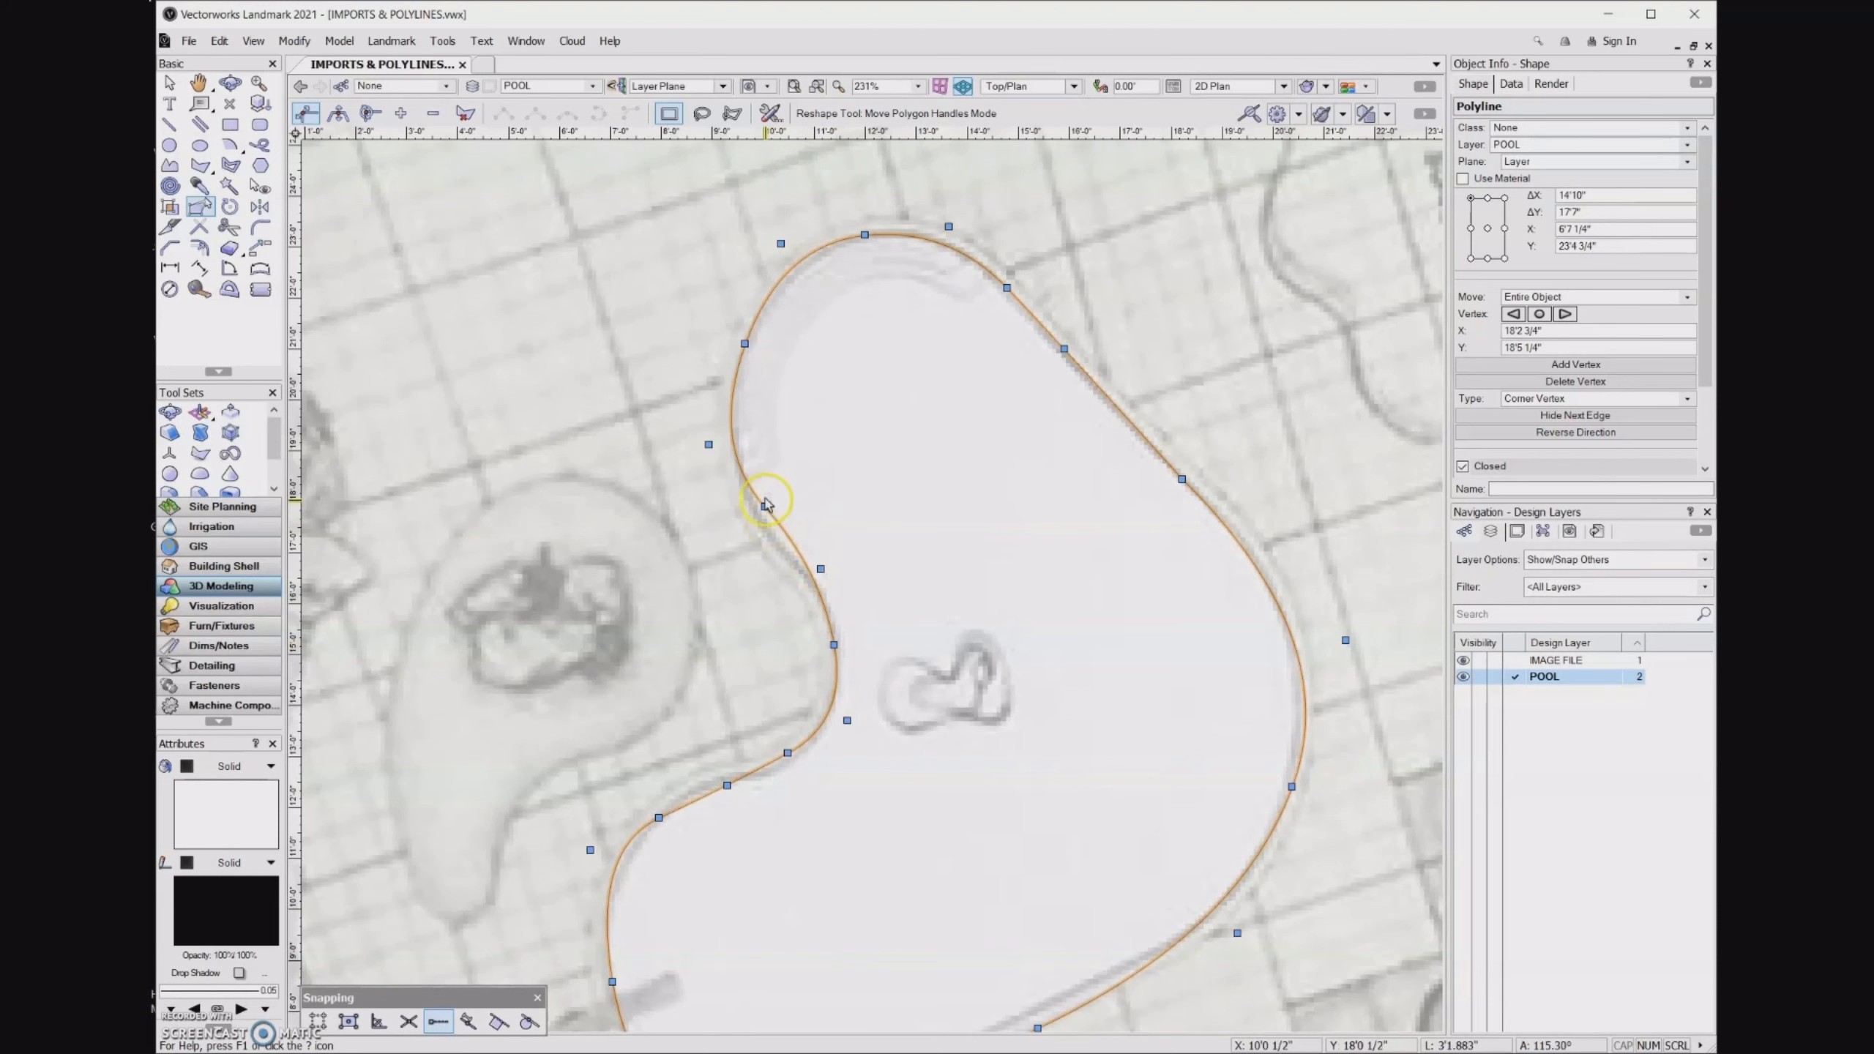
pyautogui.moveTo(764, 507); pyautogui.dragTo(769, 531)
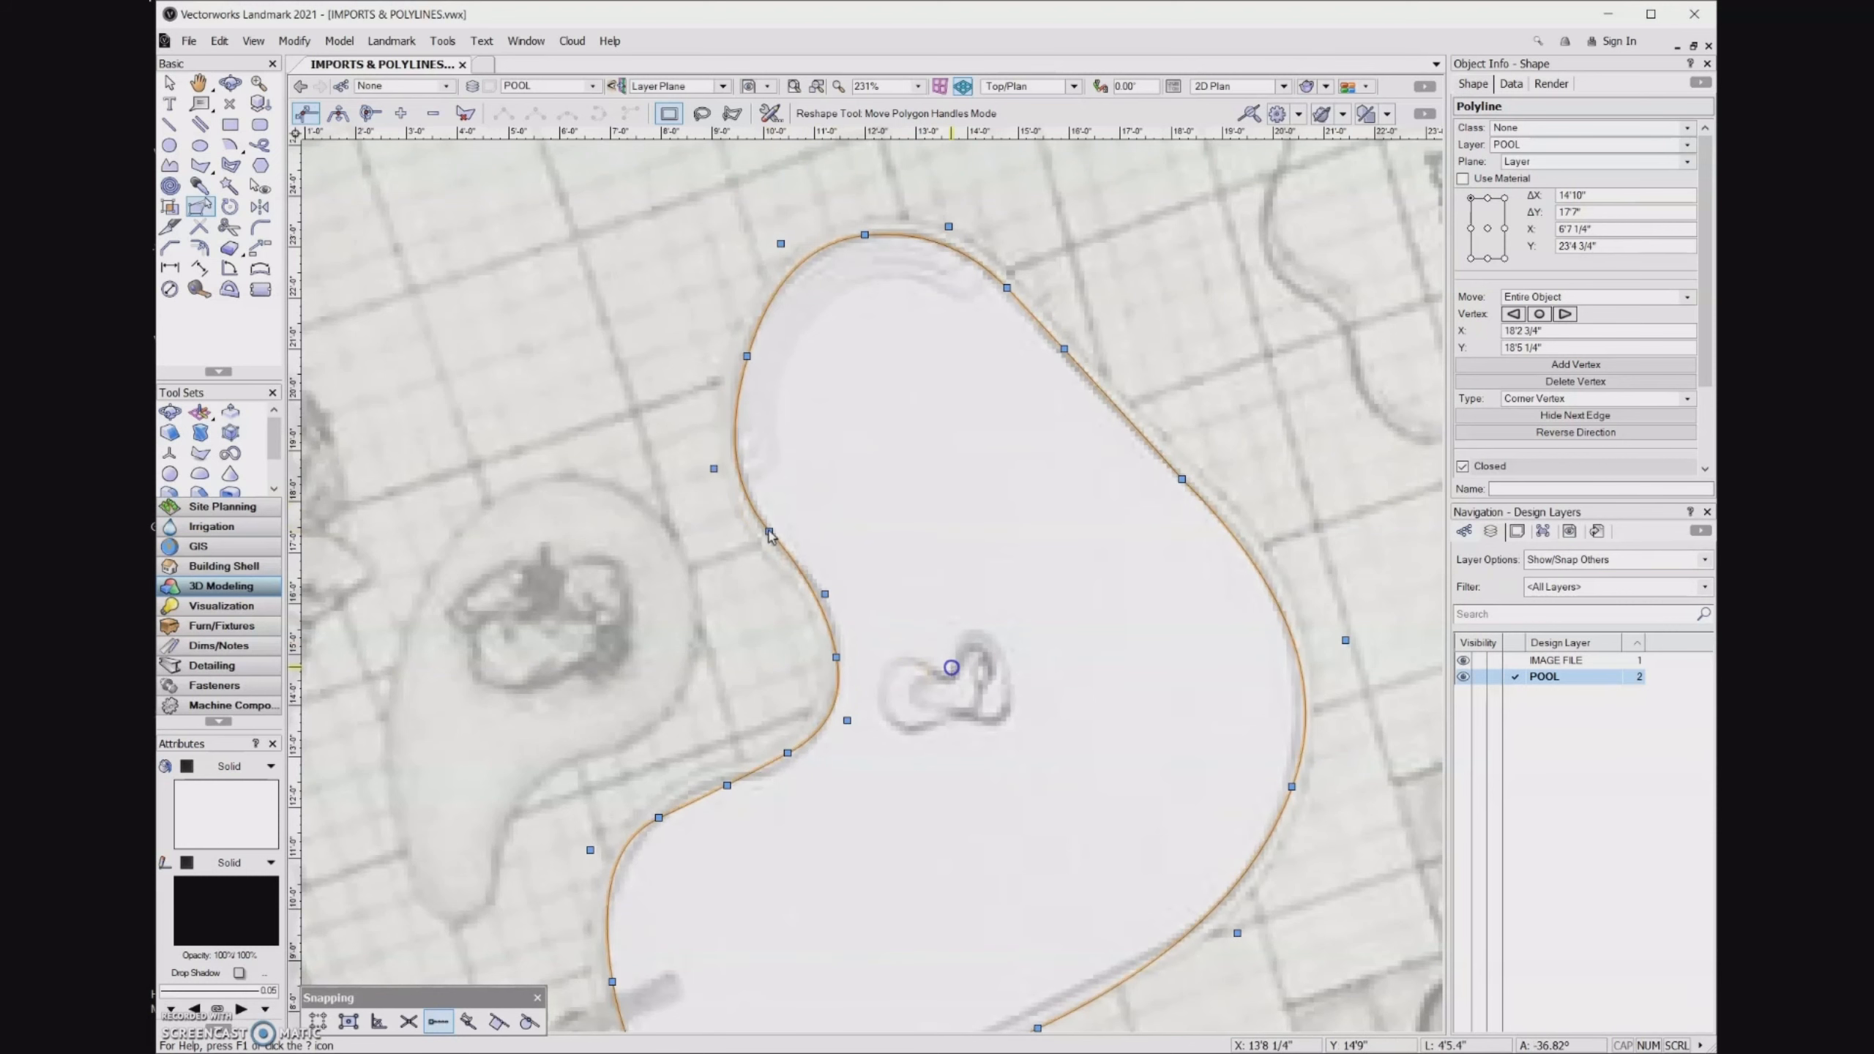
# Give the pool shape a pale blue solid fill, set its pen style to None, and deselect it.
pyautogui.scroll(-2, 624, 735)
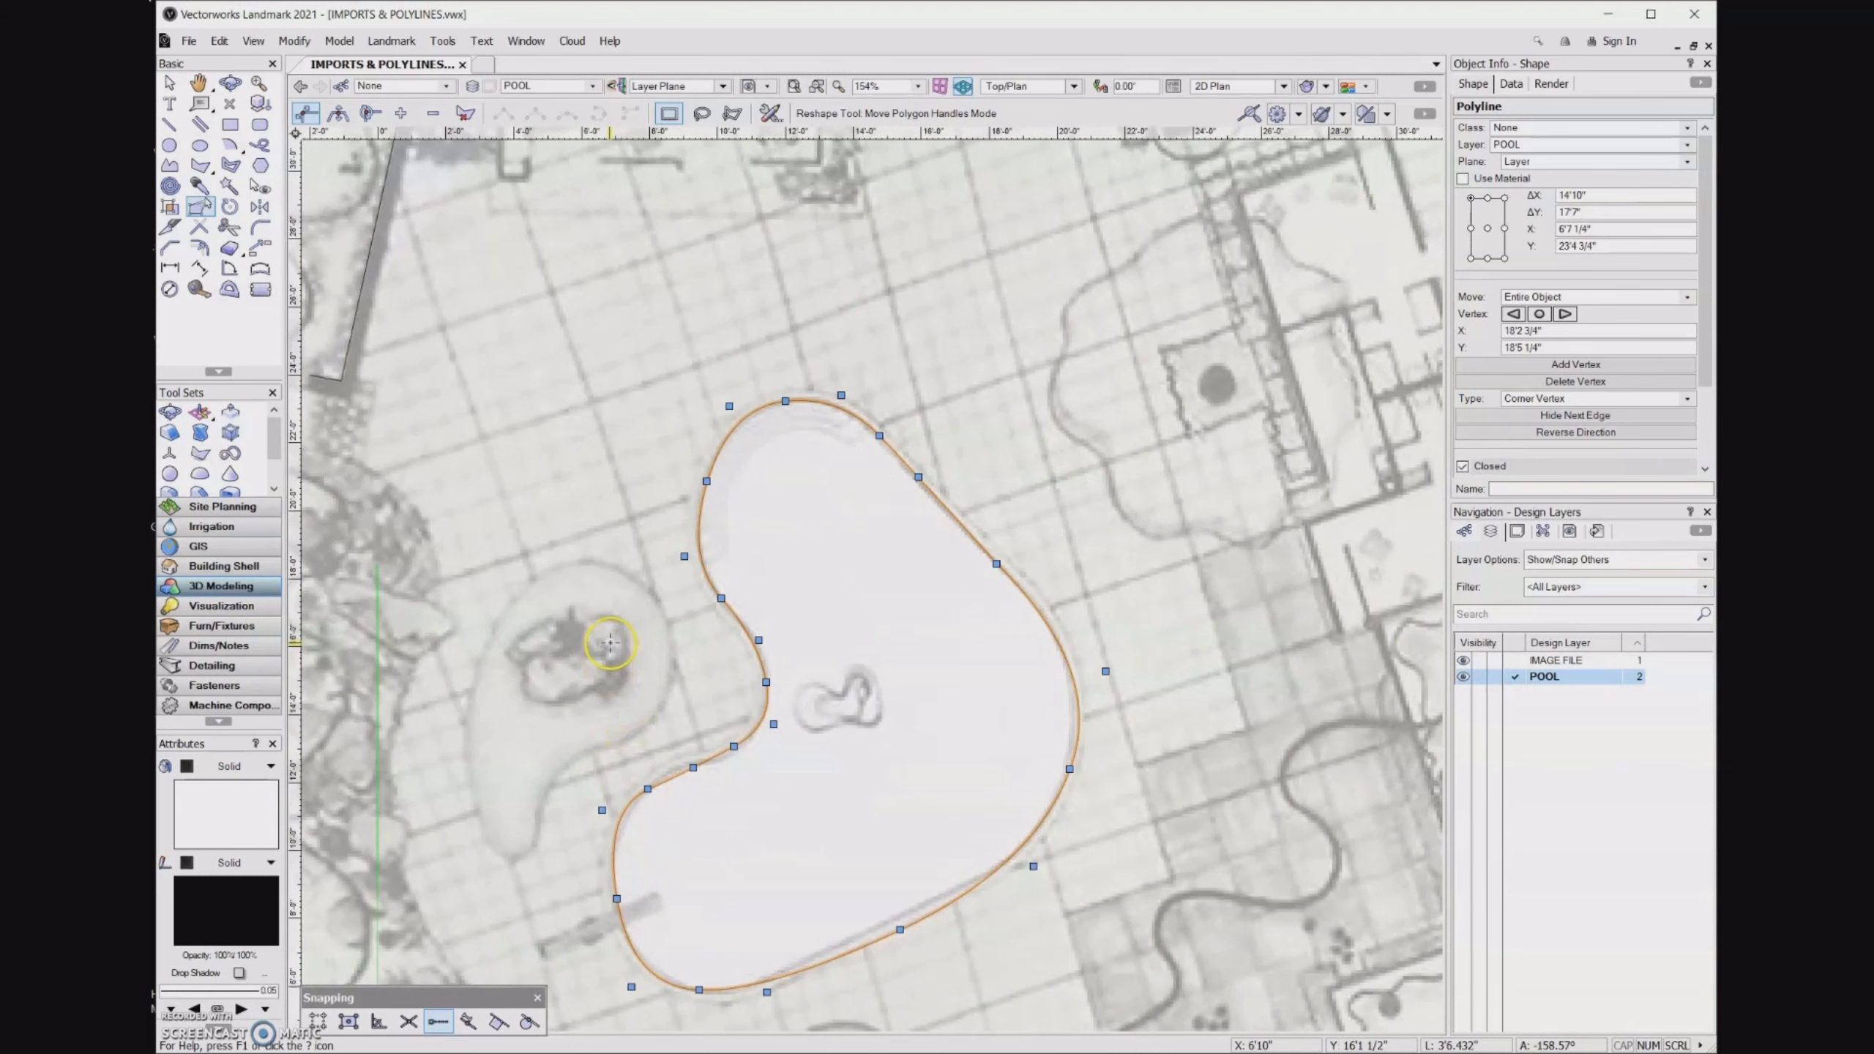
pyautogui.scroll(-2, 610, 642)
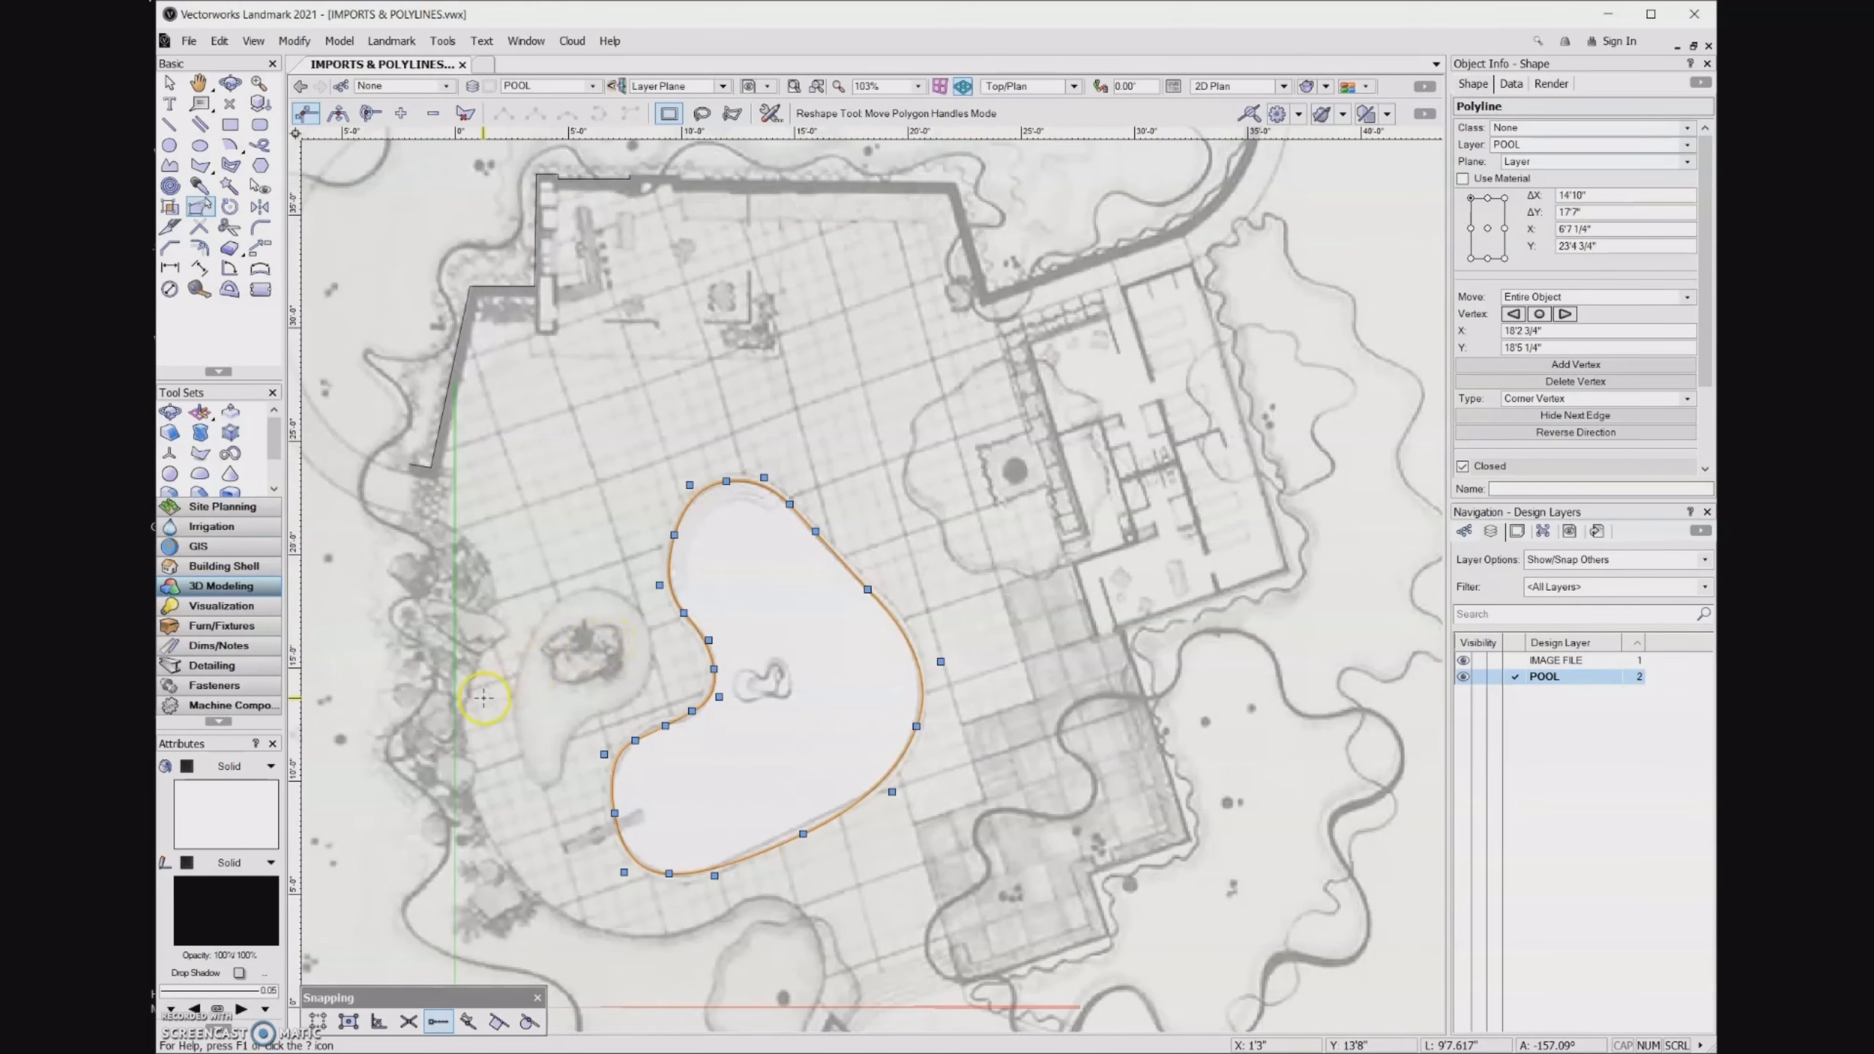
pyautogui.click(241, 812)
pyautogui.click(189, 531)
pyautogui.click(229, 862)
pyautogui.click(213, 878)
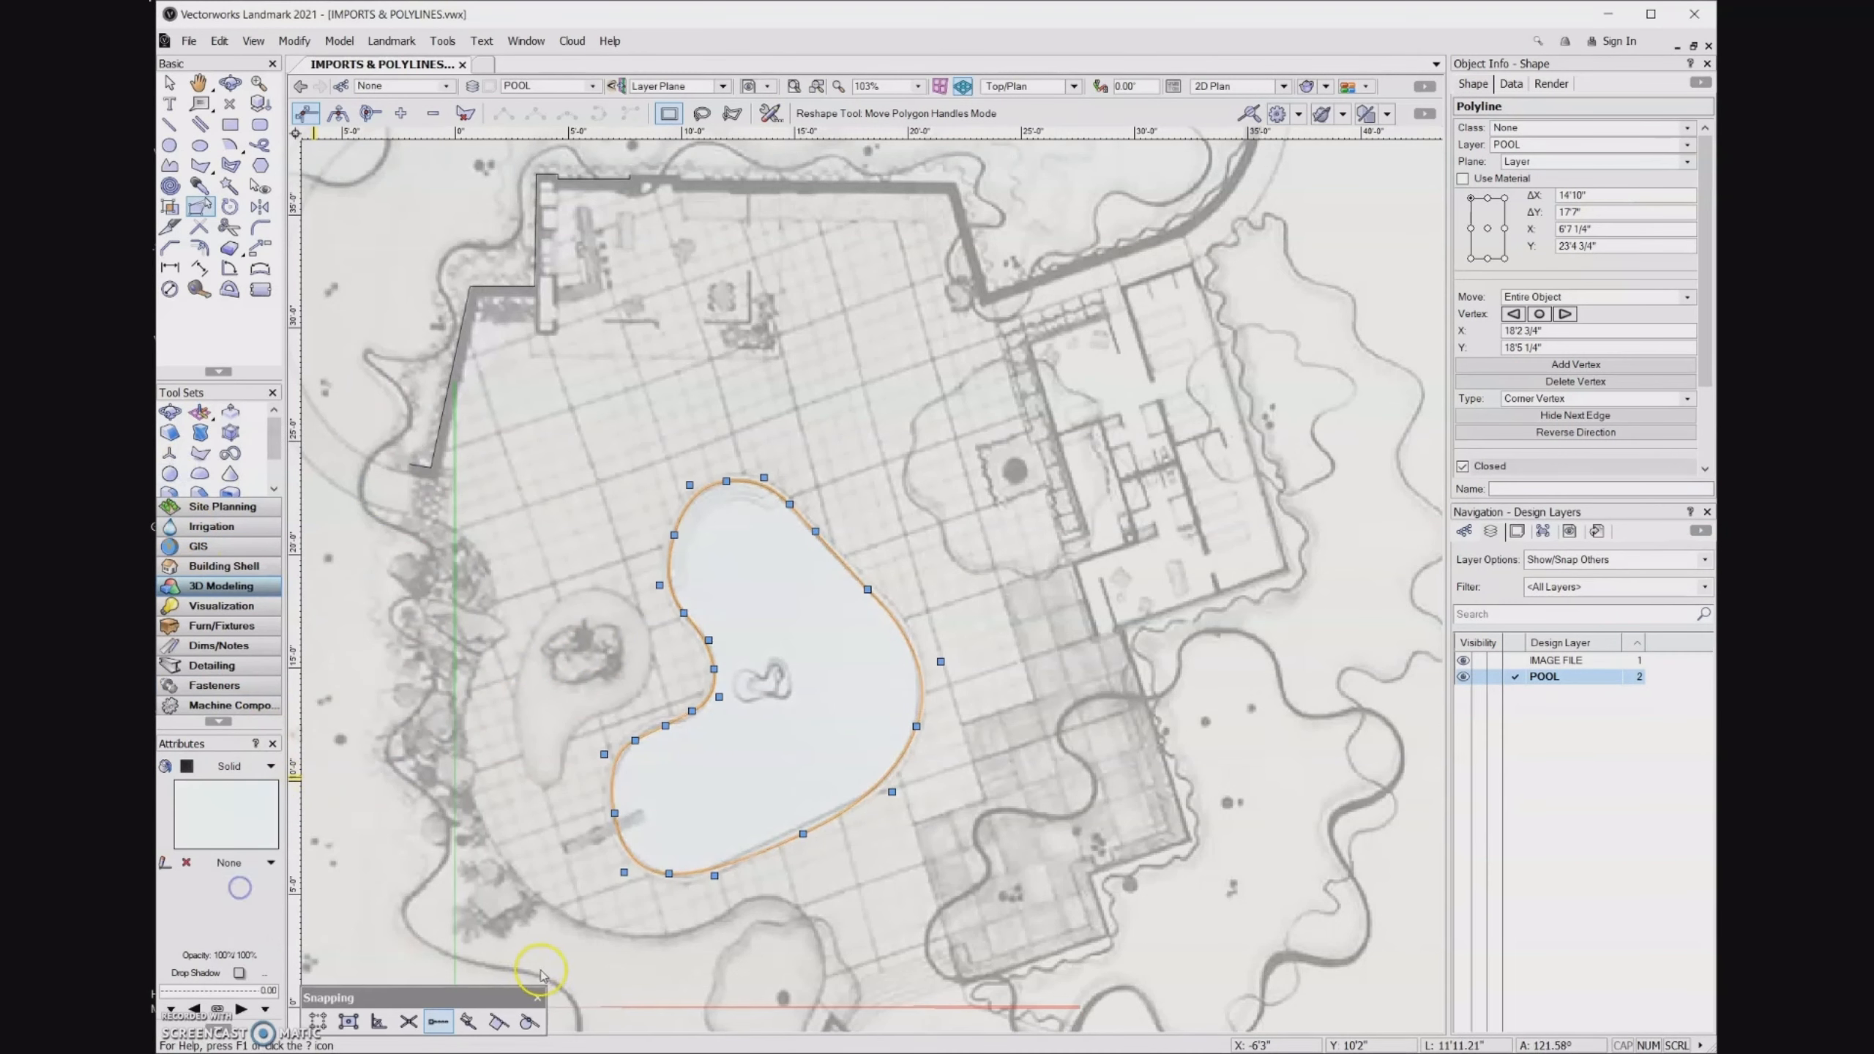
pyautogui.click(426, 844)
# Begin a Cubic Vertex polyline around the teardrop-shaped bed west of the pool, tracing its rounded northern and eastern sides.
pyautogui.scroll(-2, 493, 782)
pyautogui.press('h')
pyautogui.moveTo(519, 782); pyautogui.dragTo(707, 783)
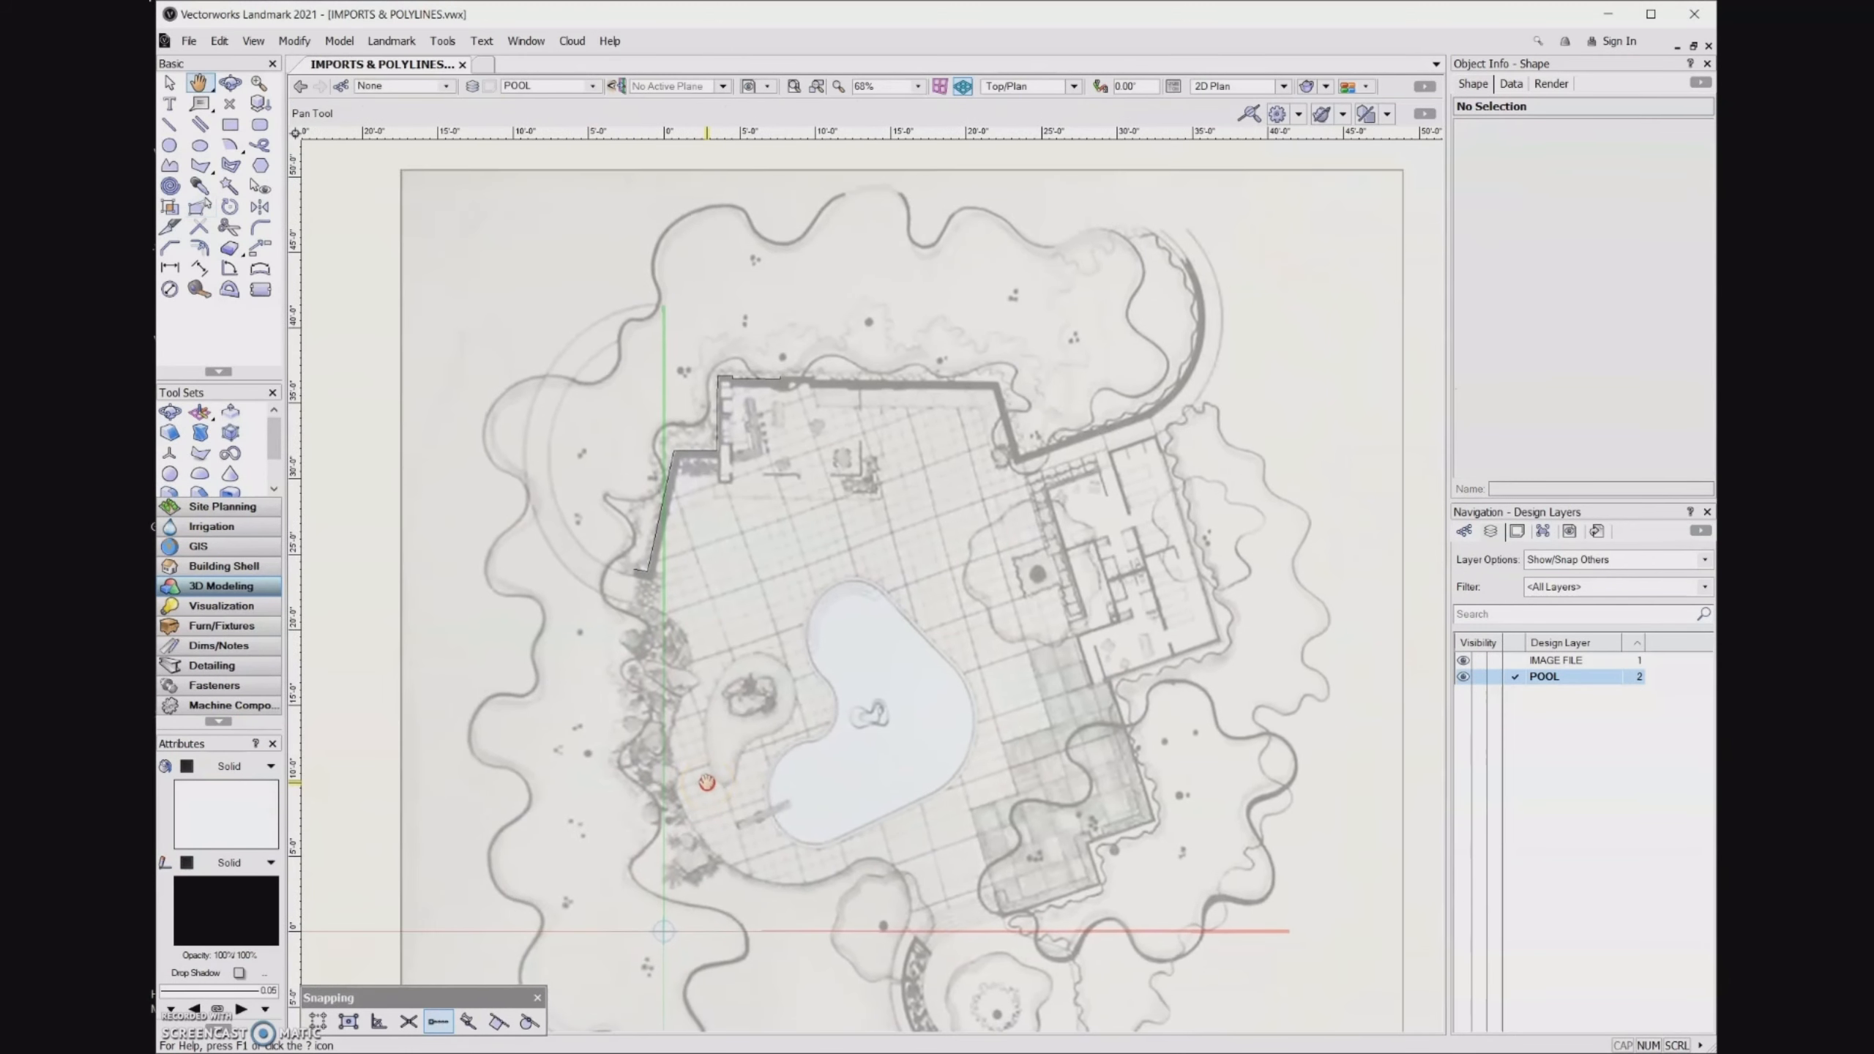
pyautogui.hotkey('shift', 'r')
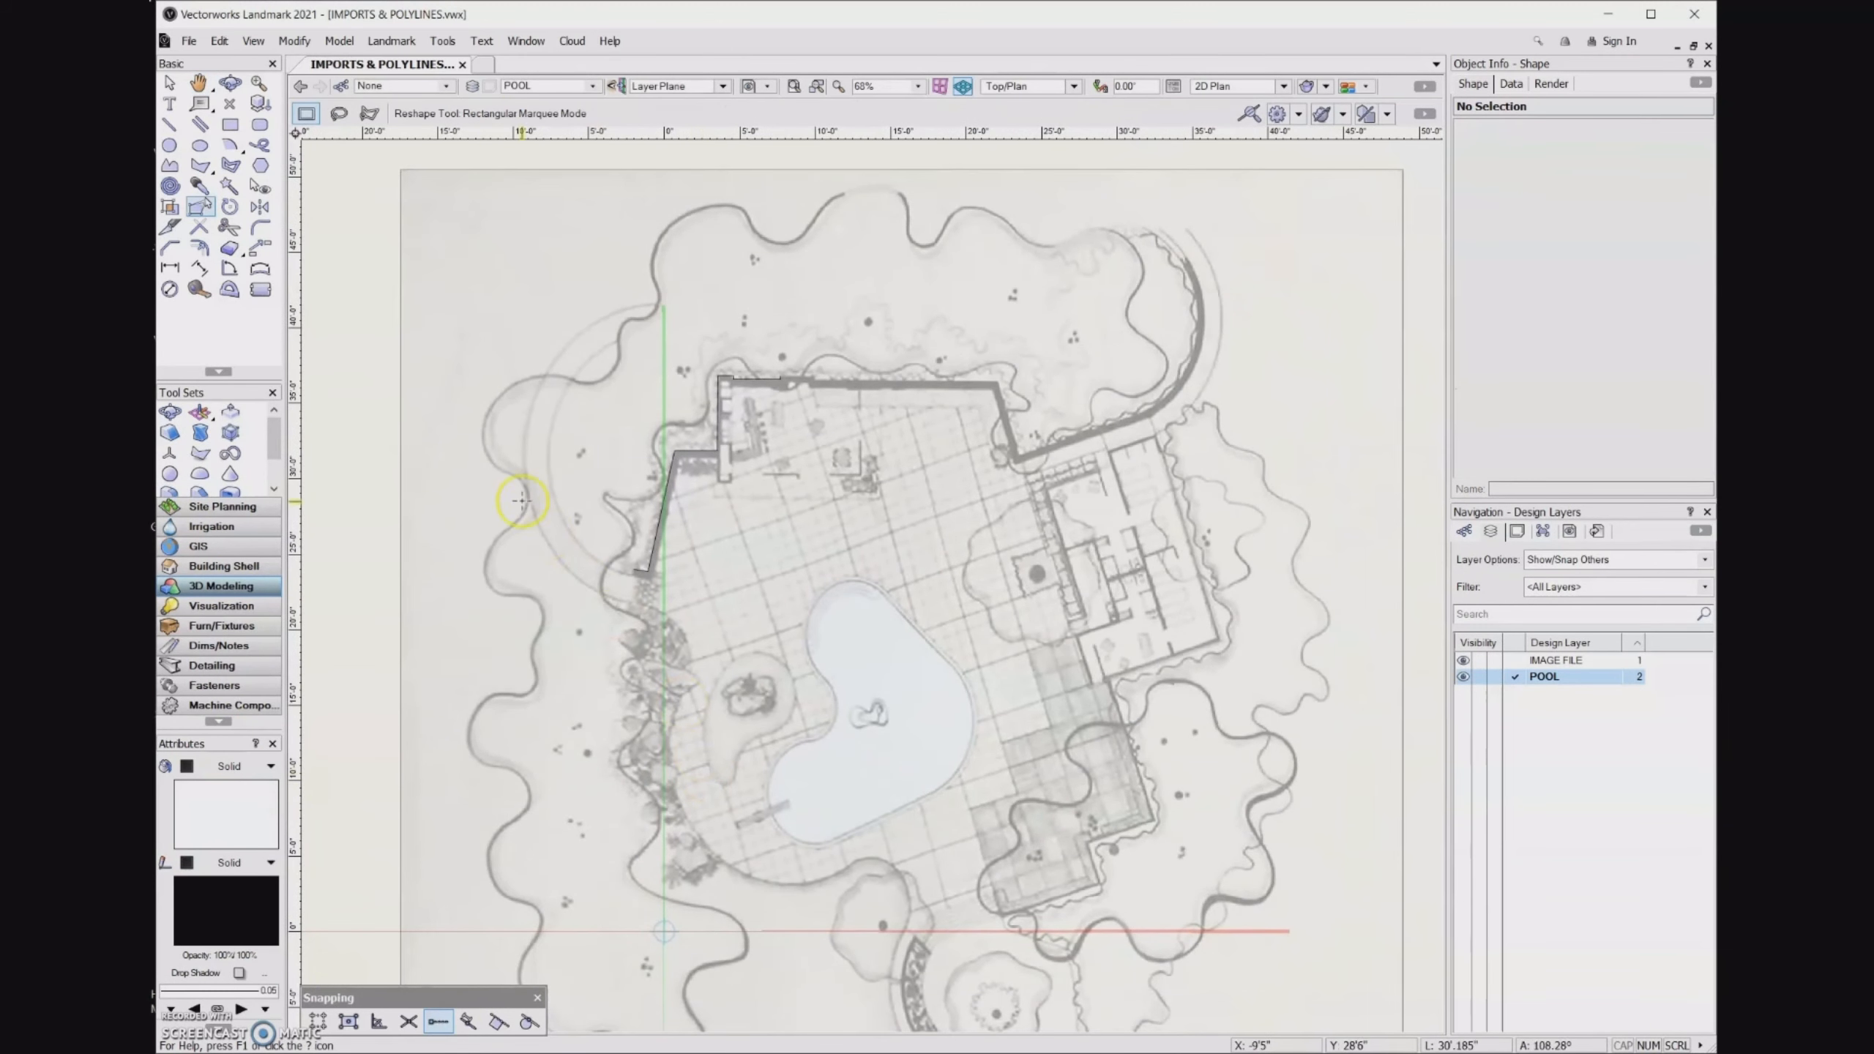
pyautogui.click(172, 165)
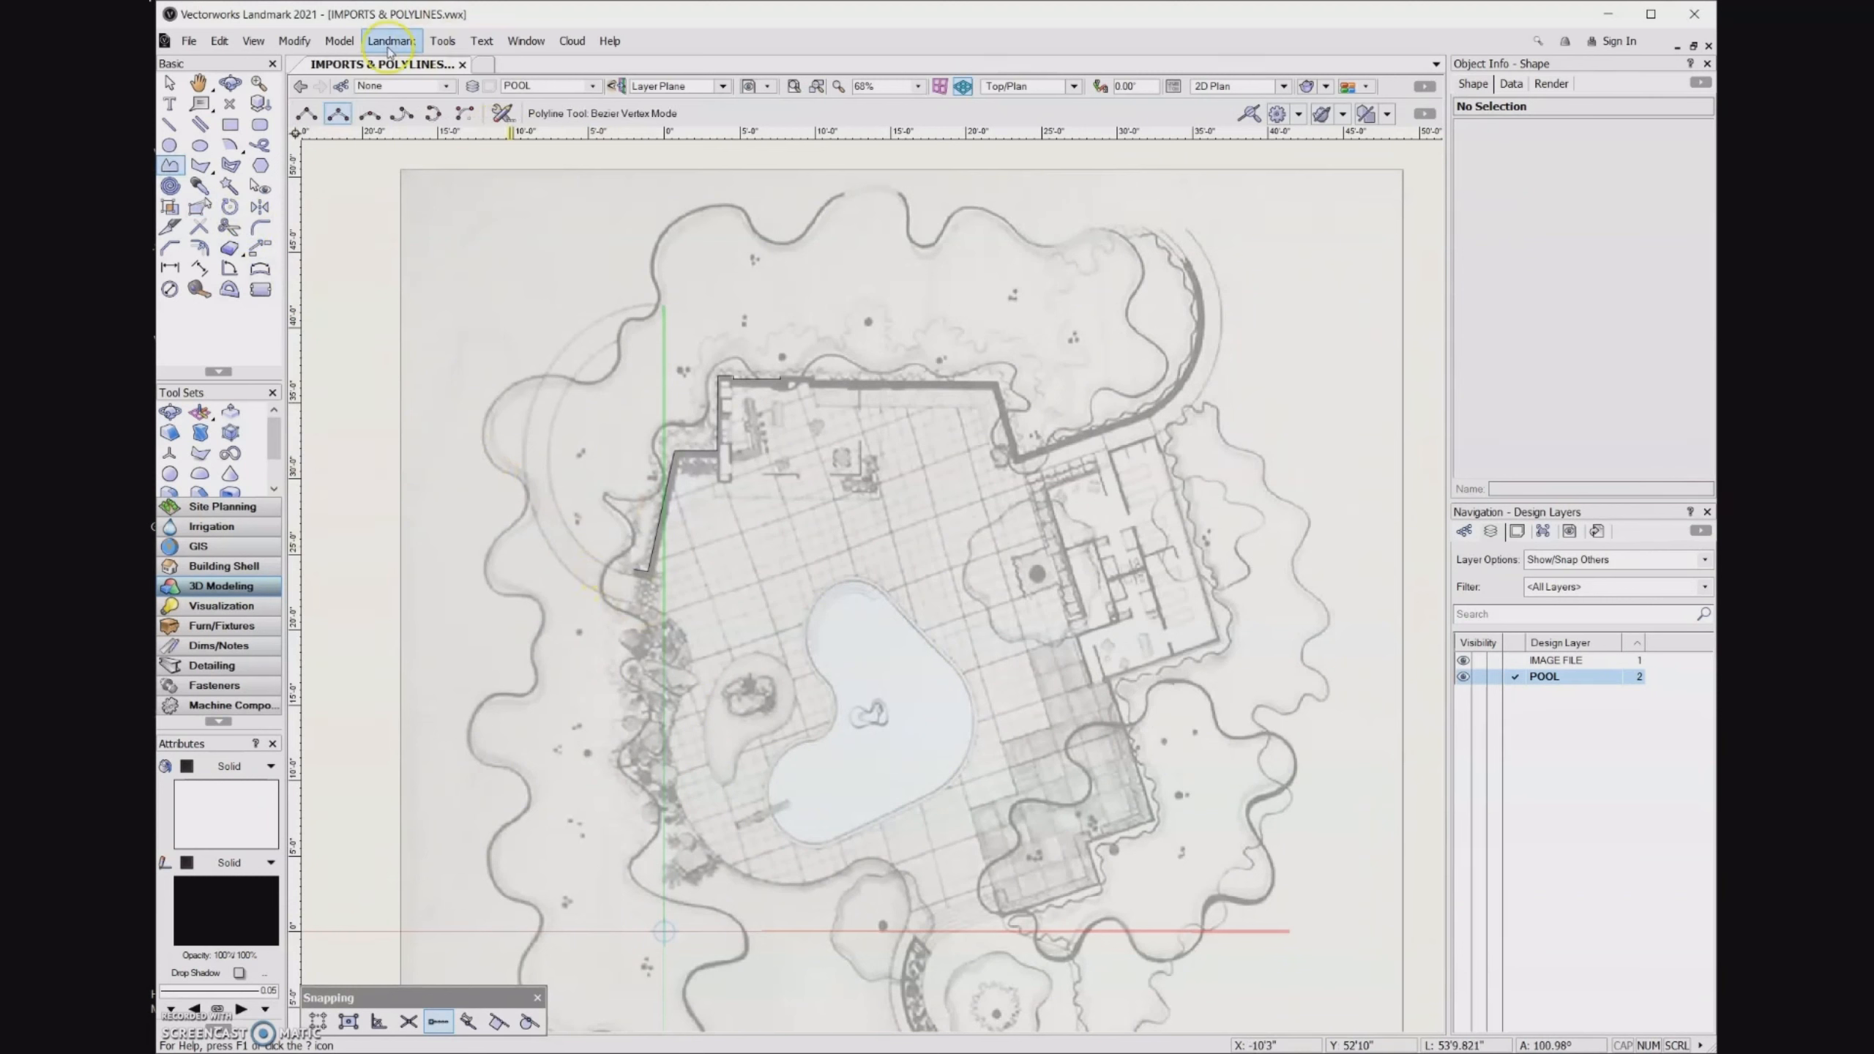
pyautogui.click(370, 113)
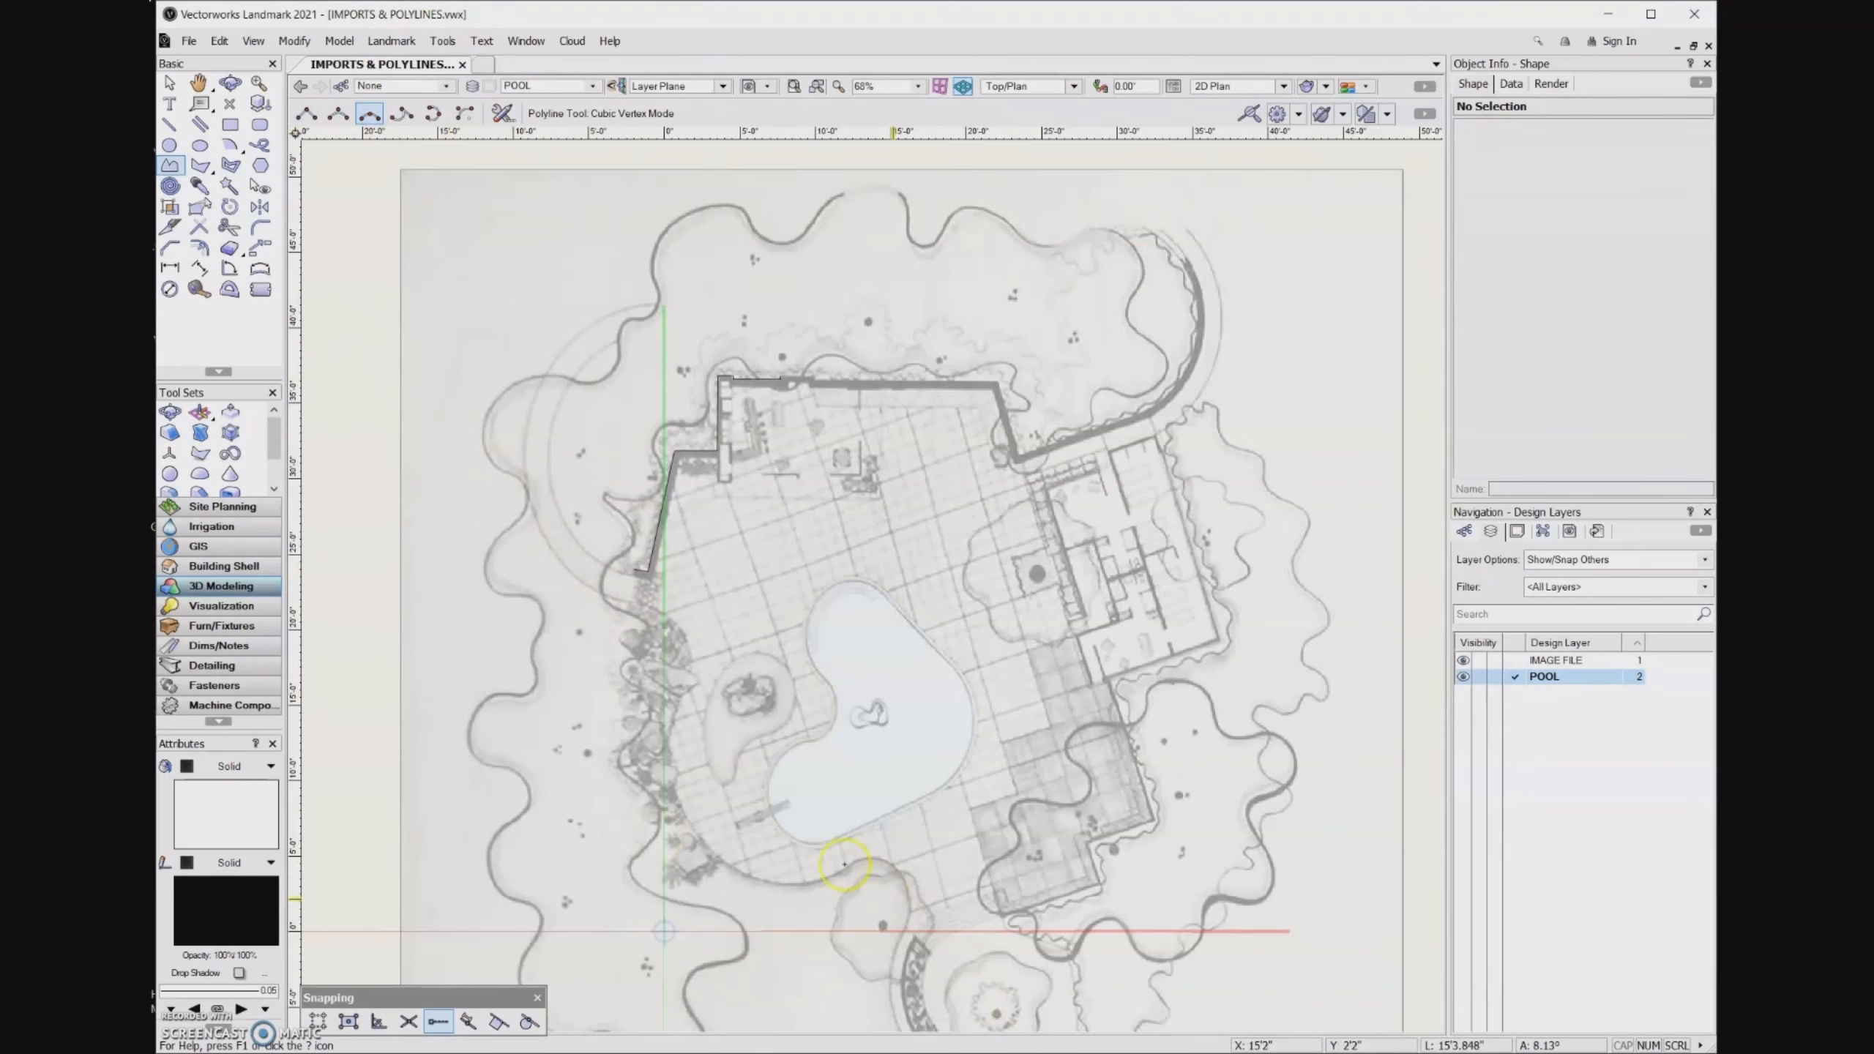
pyautogui.scroll(5, 741, 797)
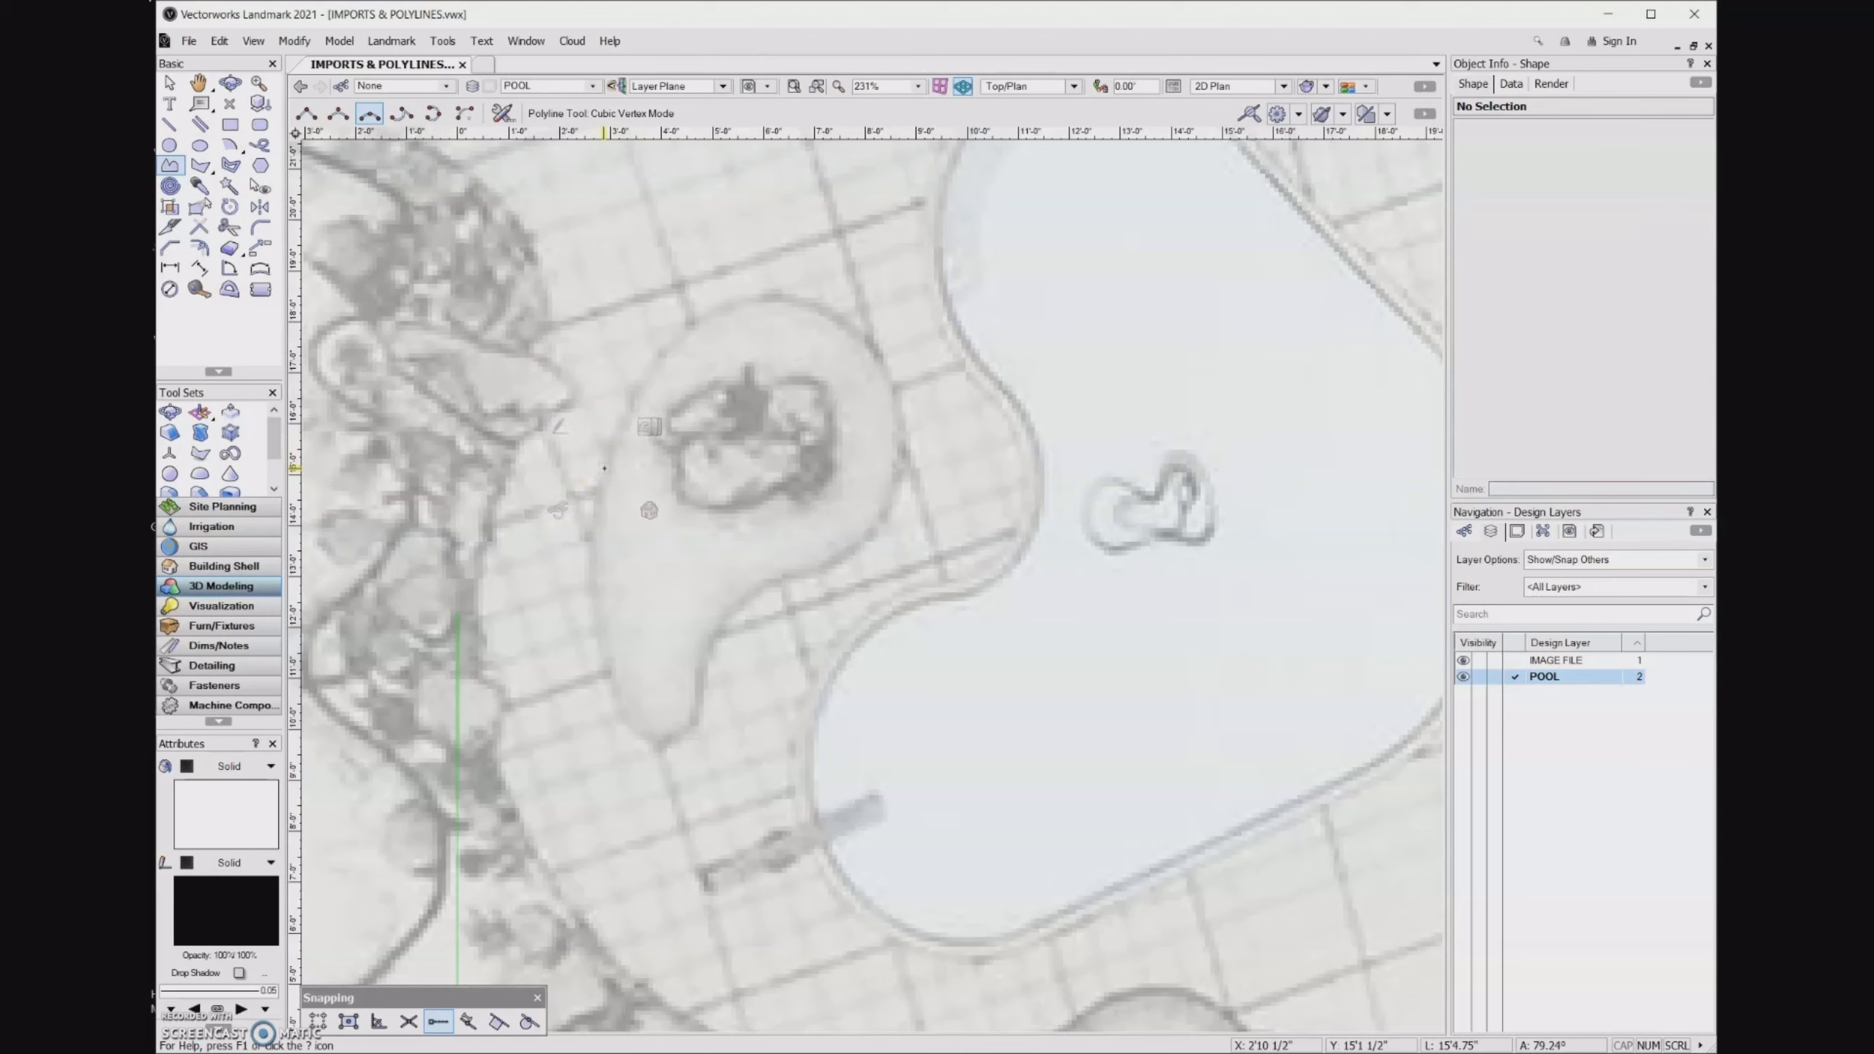
pyautogui.click(603, 468)
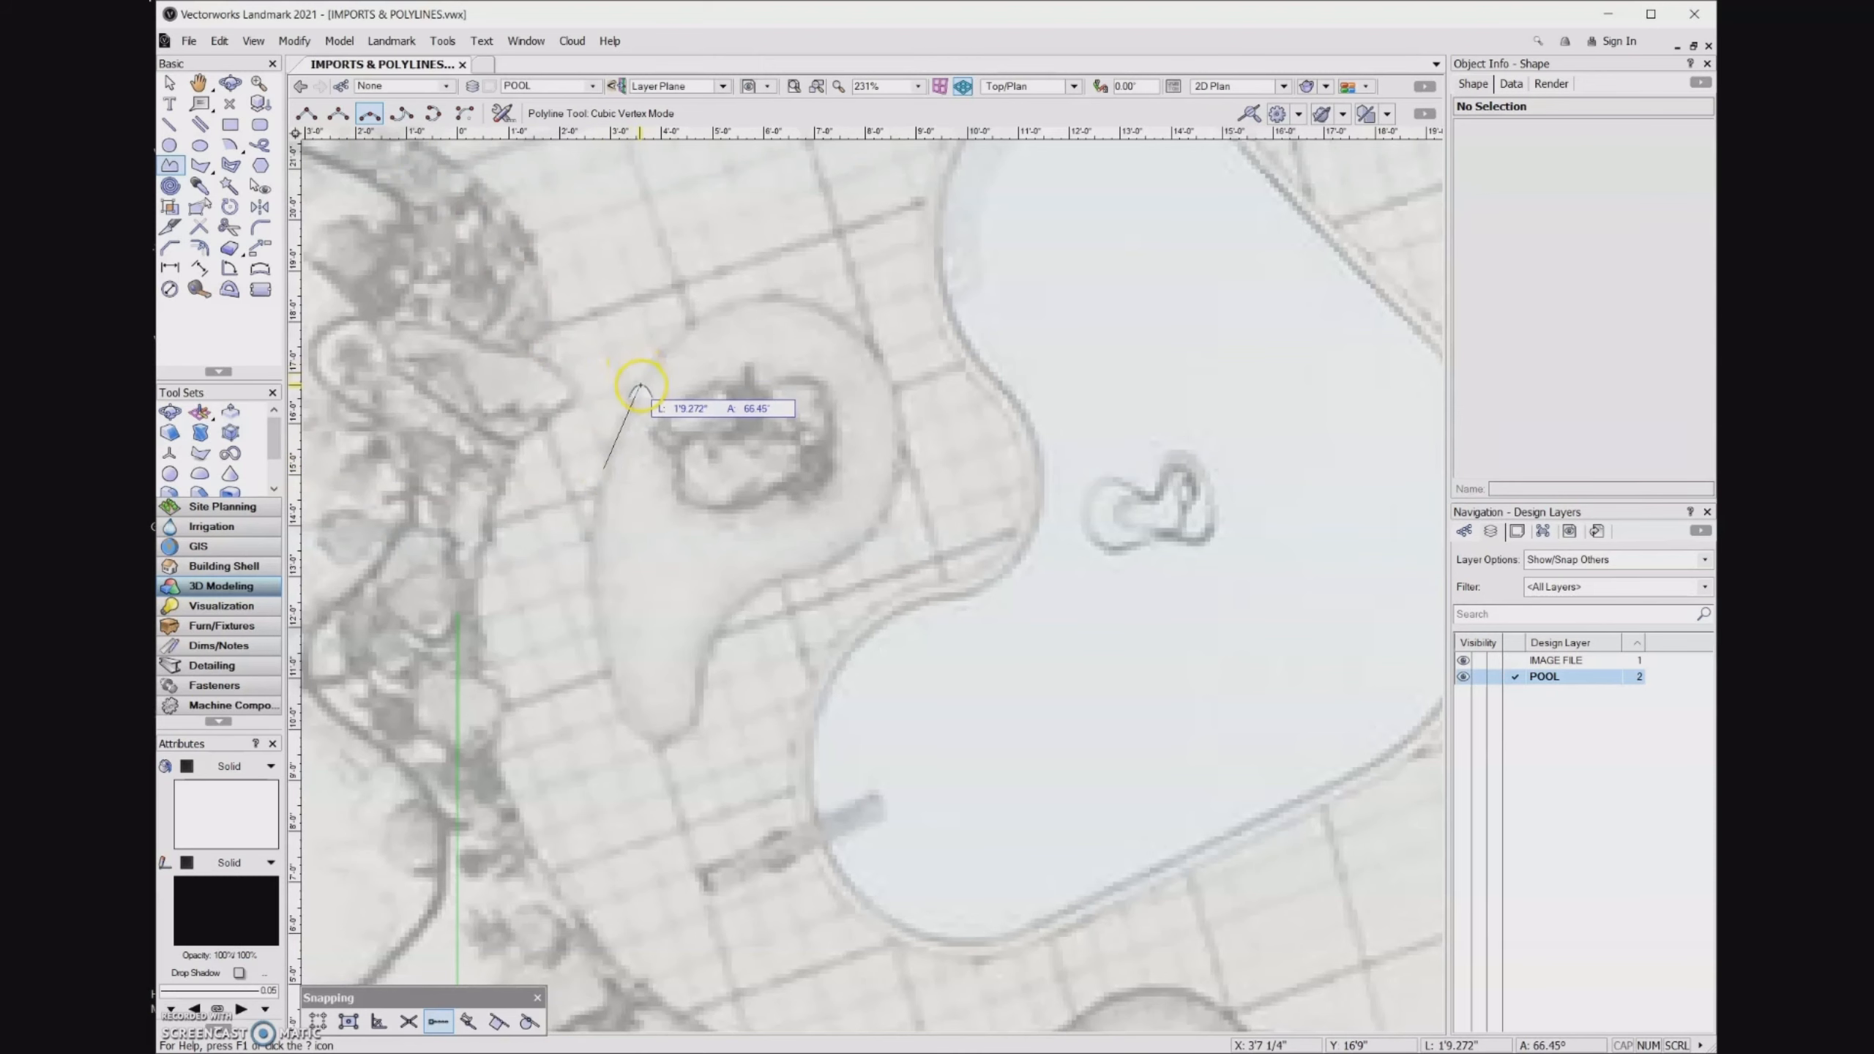
pyautogui.click(639, 384)
pyautogui.click(691, 309)
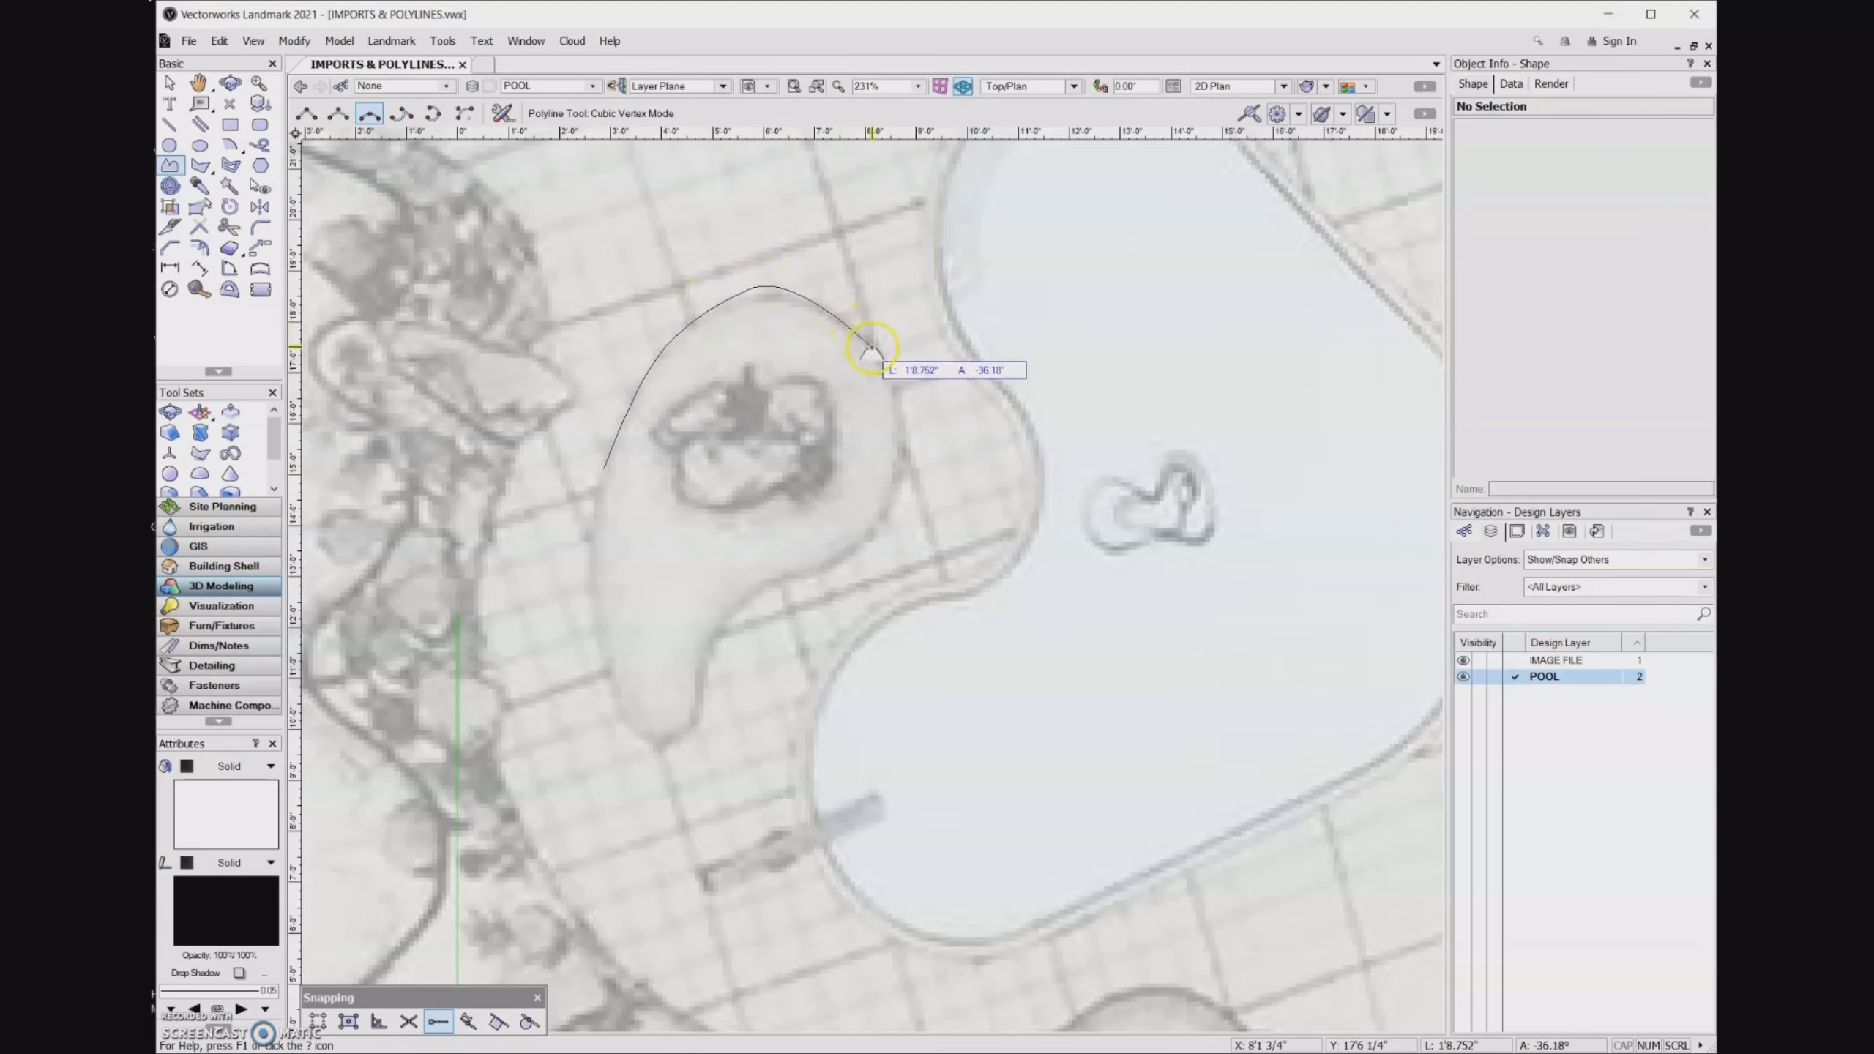
pyautogui.click(871, 349)
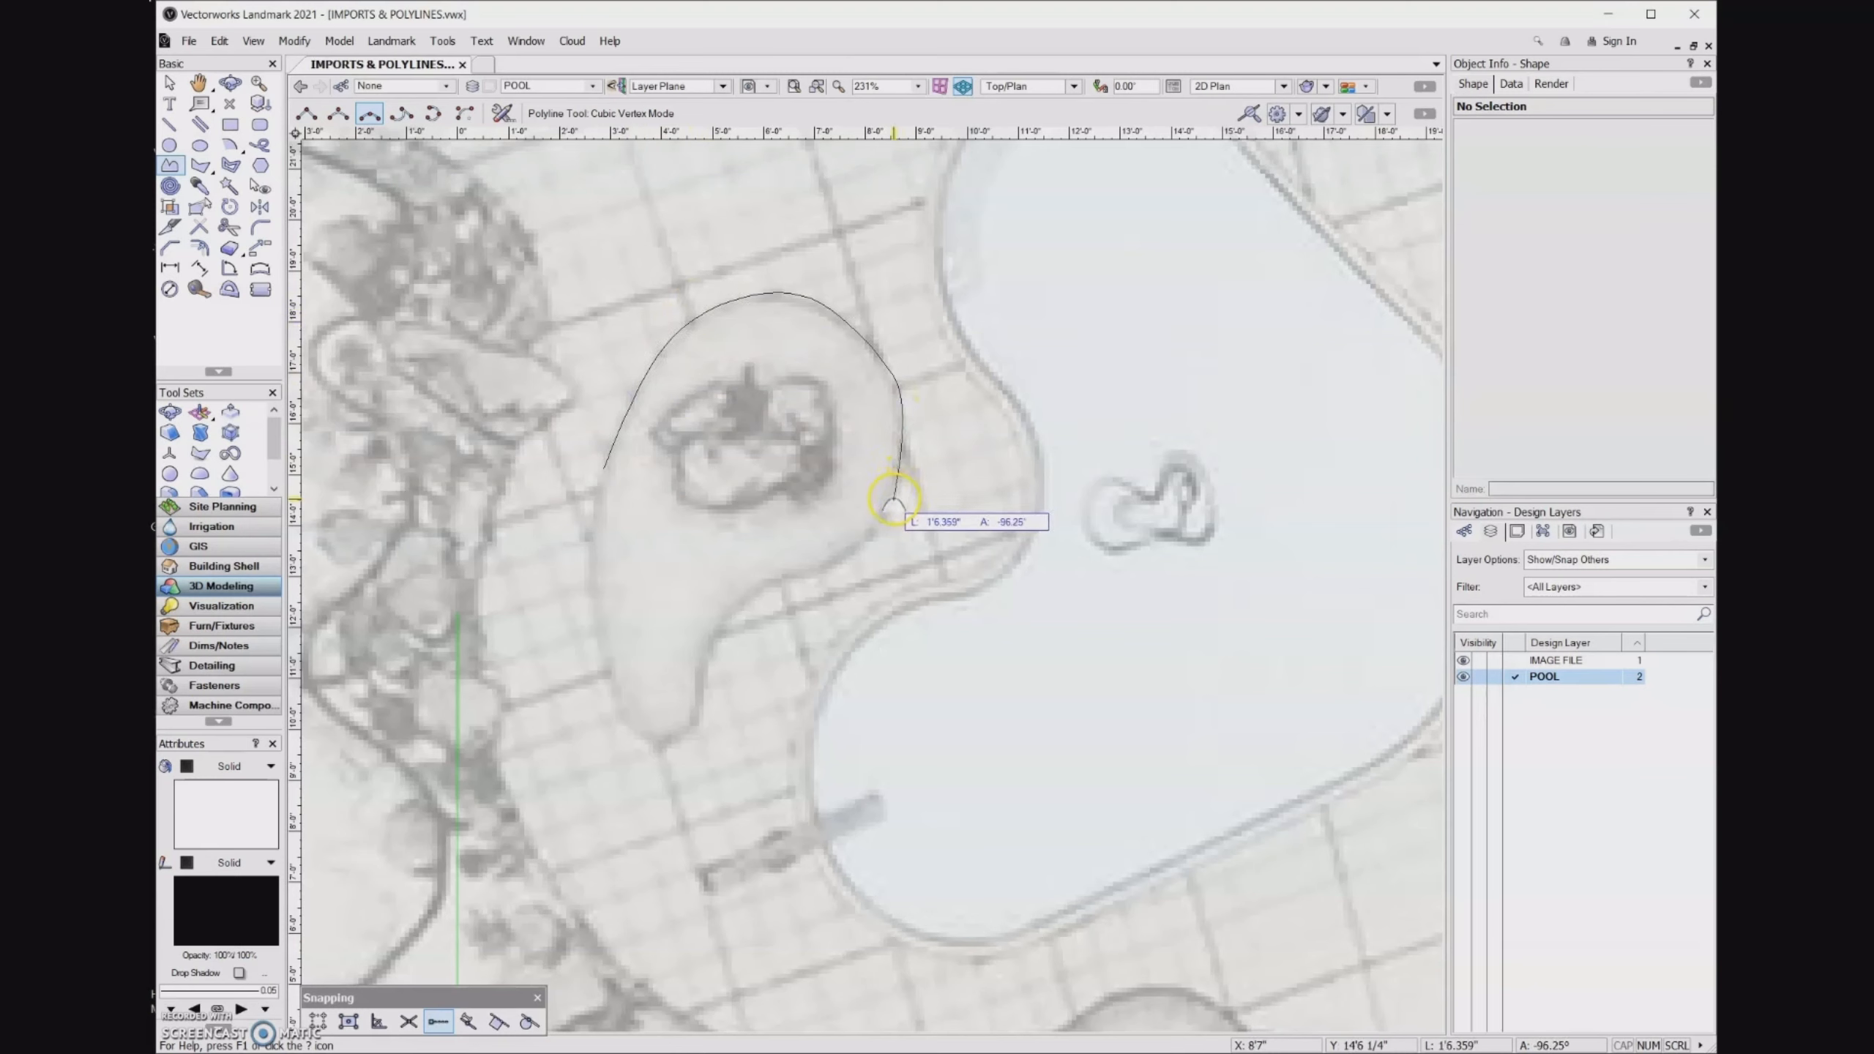
pyautogui.click(894, 499)
# Trace the bed's inner curve and southern tail up its west side, finish the polyline and set it to Closed.
pyautogui.click(803, 578)
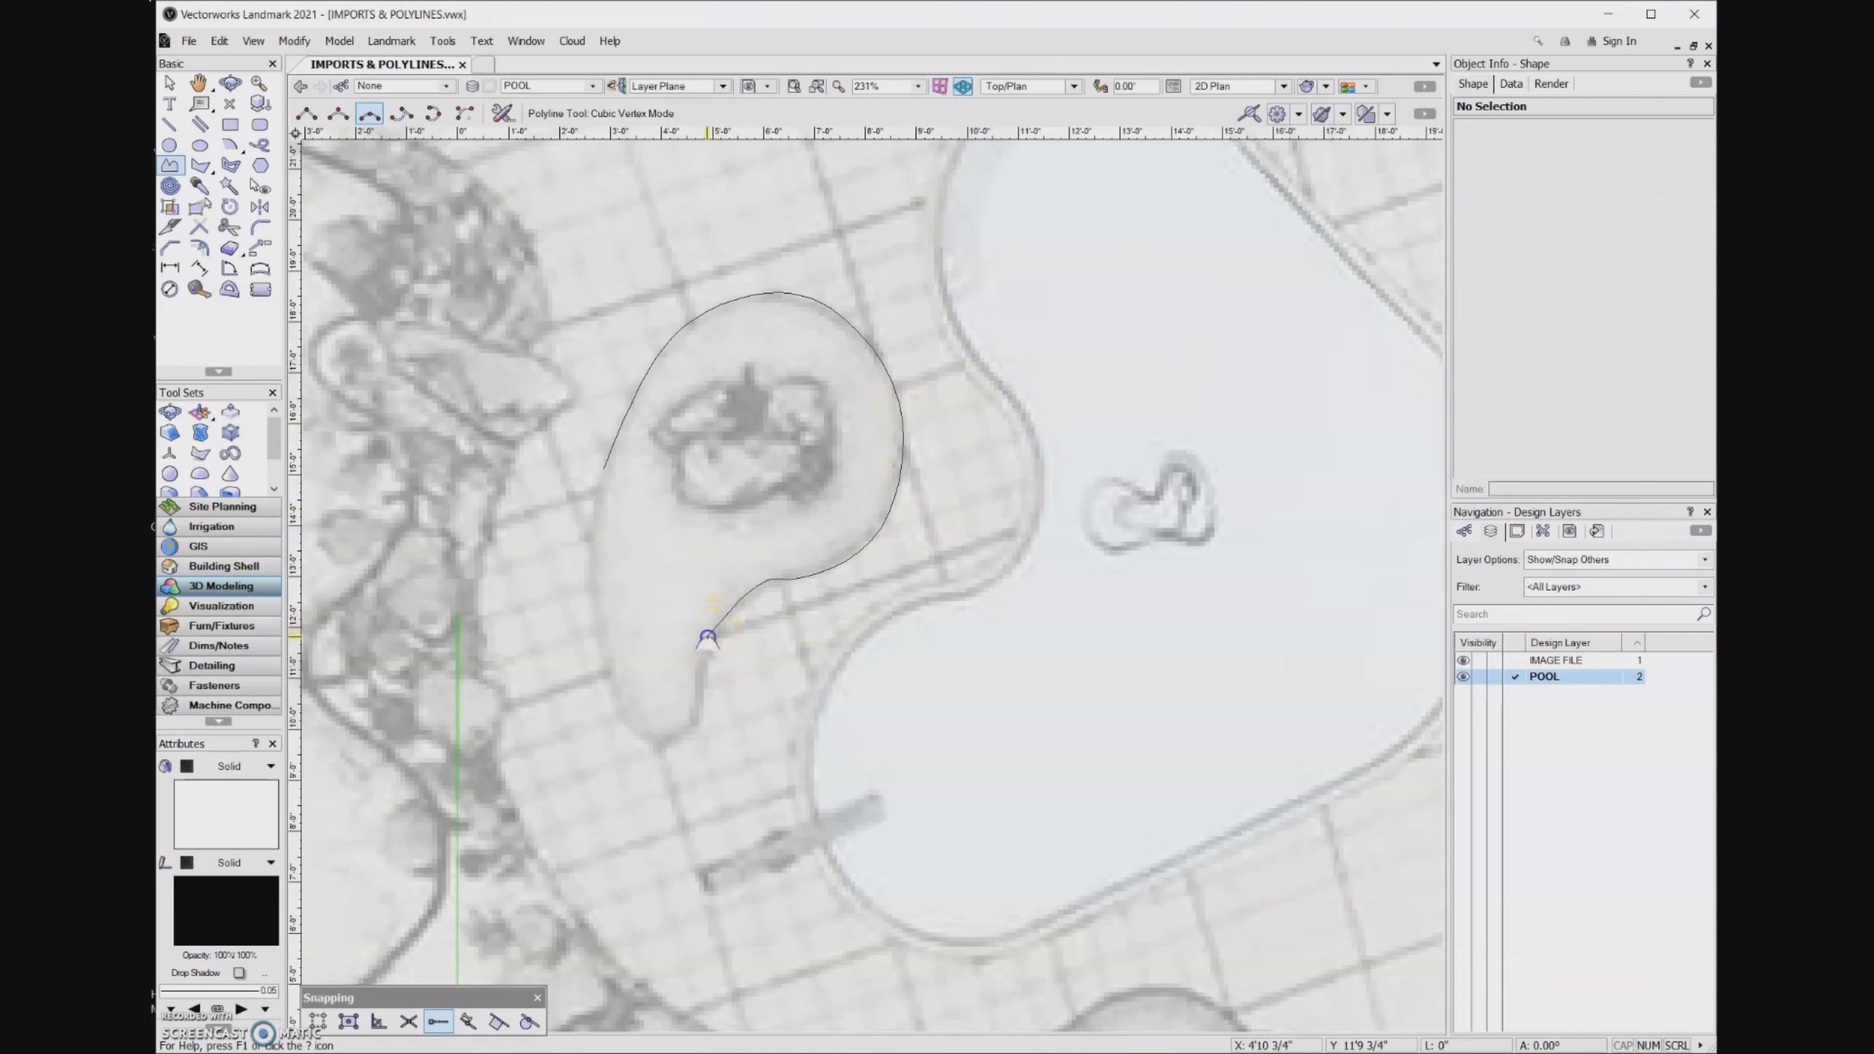
pyautogui.click(707, 637)
pyautogui.click(700, 729)
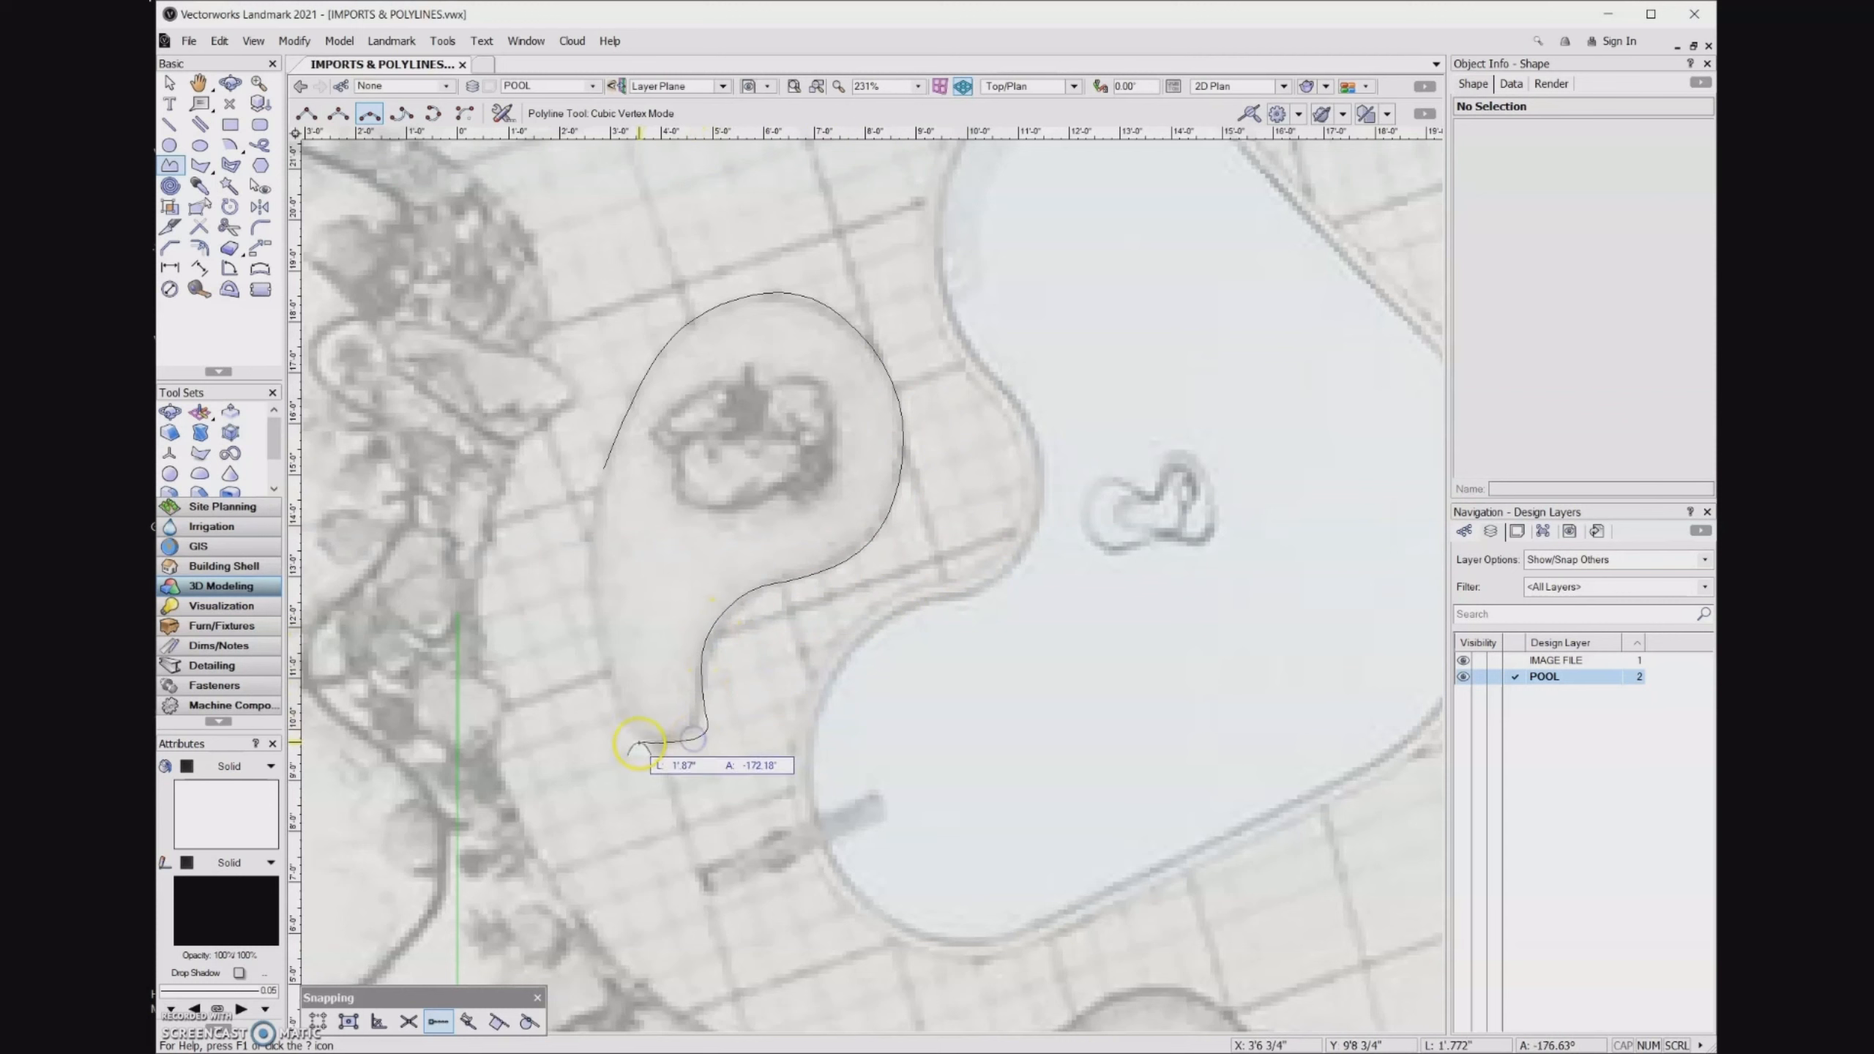
pyautogui.click(615, 699)
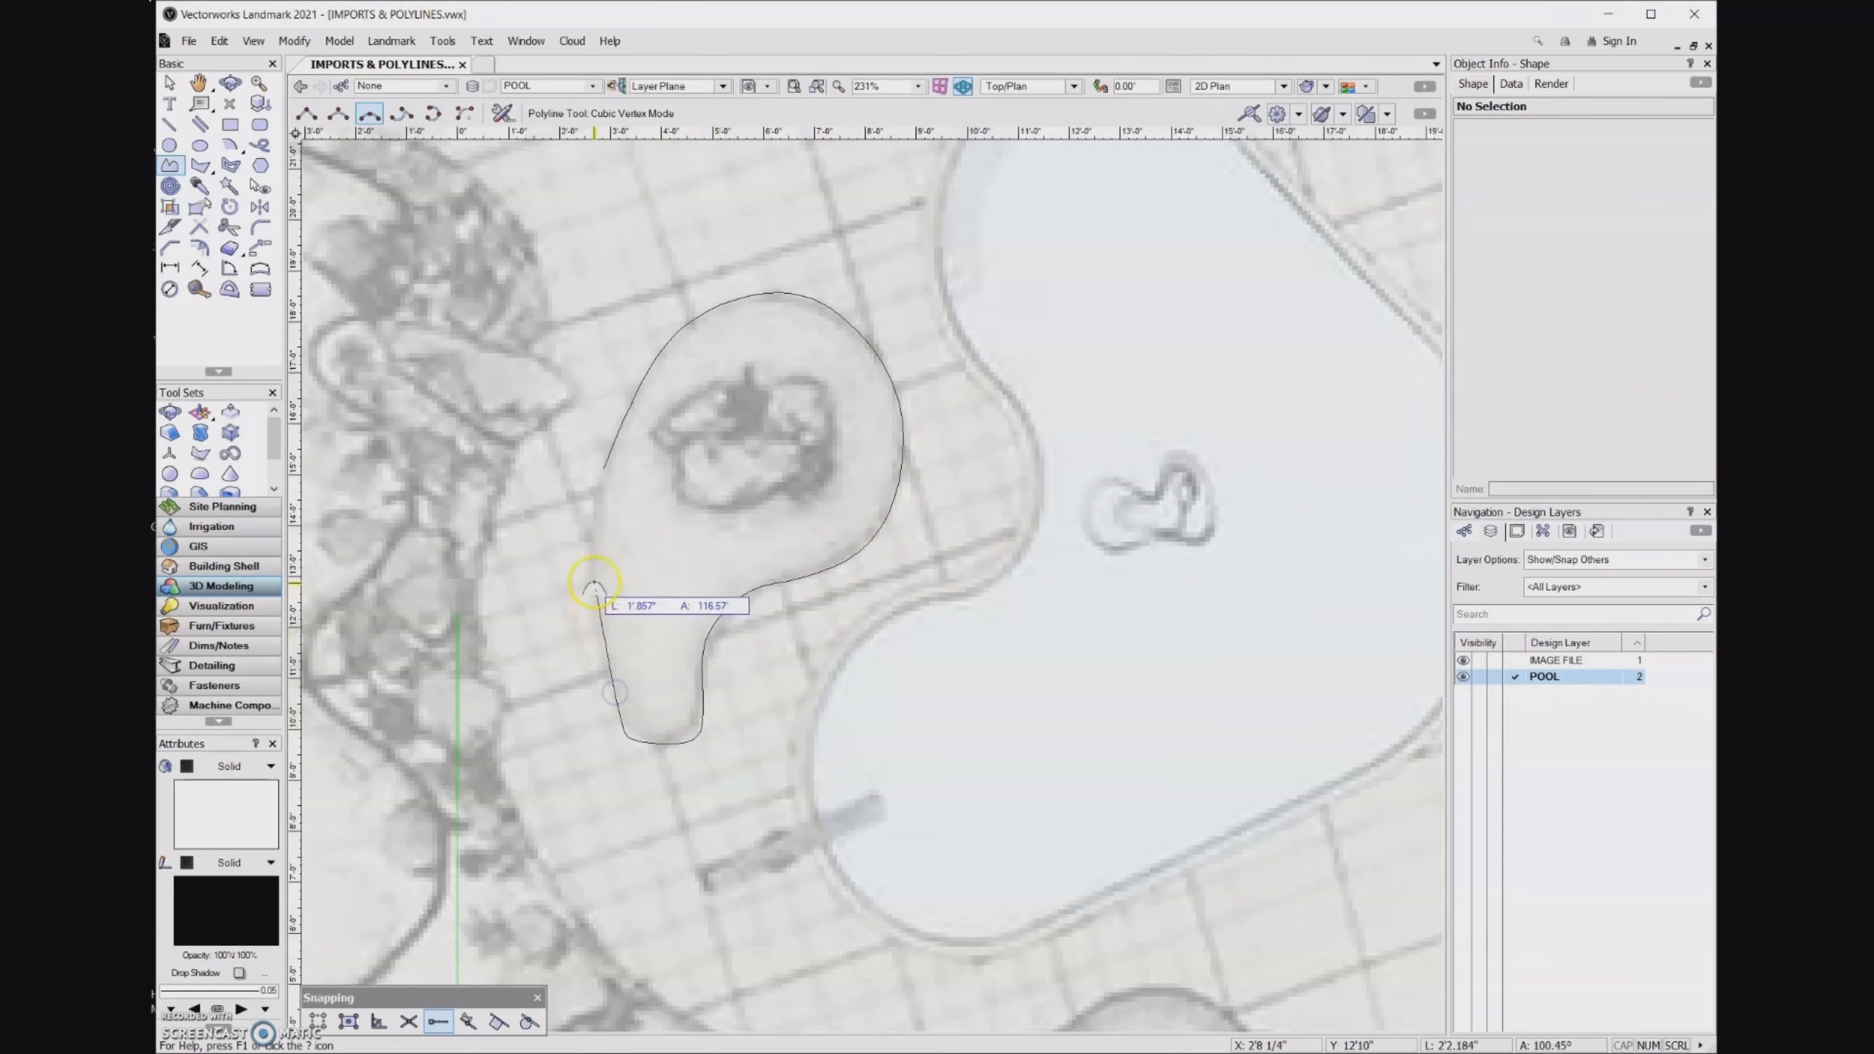
pyautogui.click(589, 590)
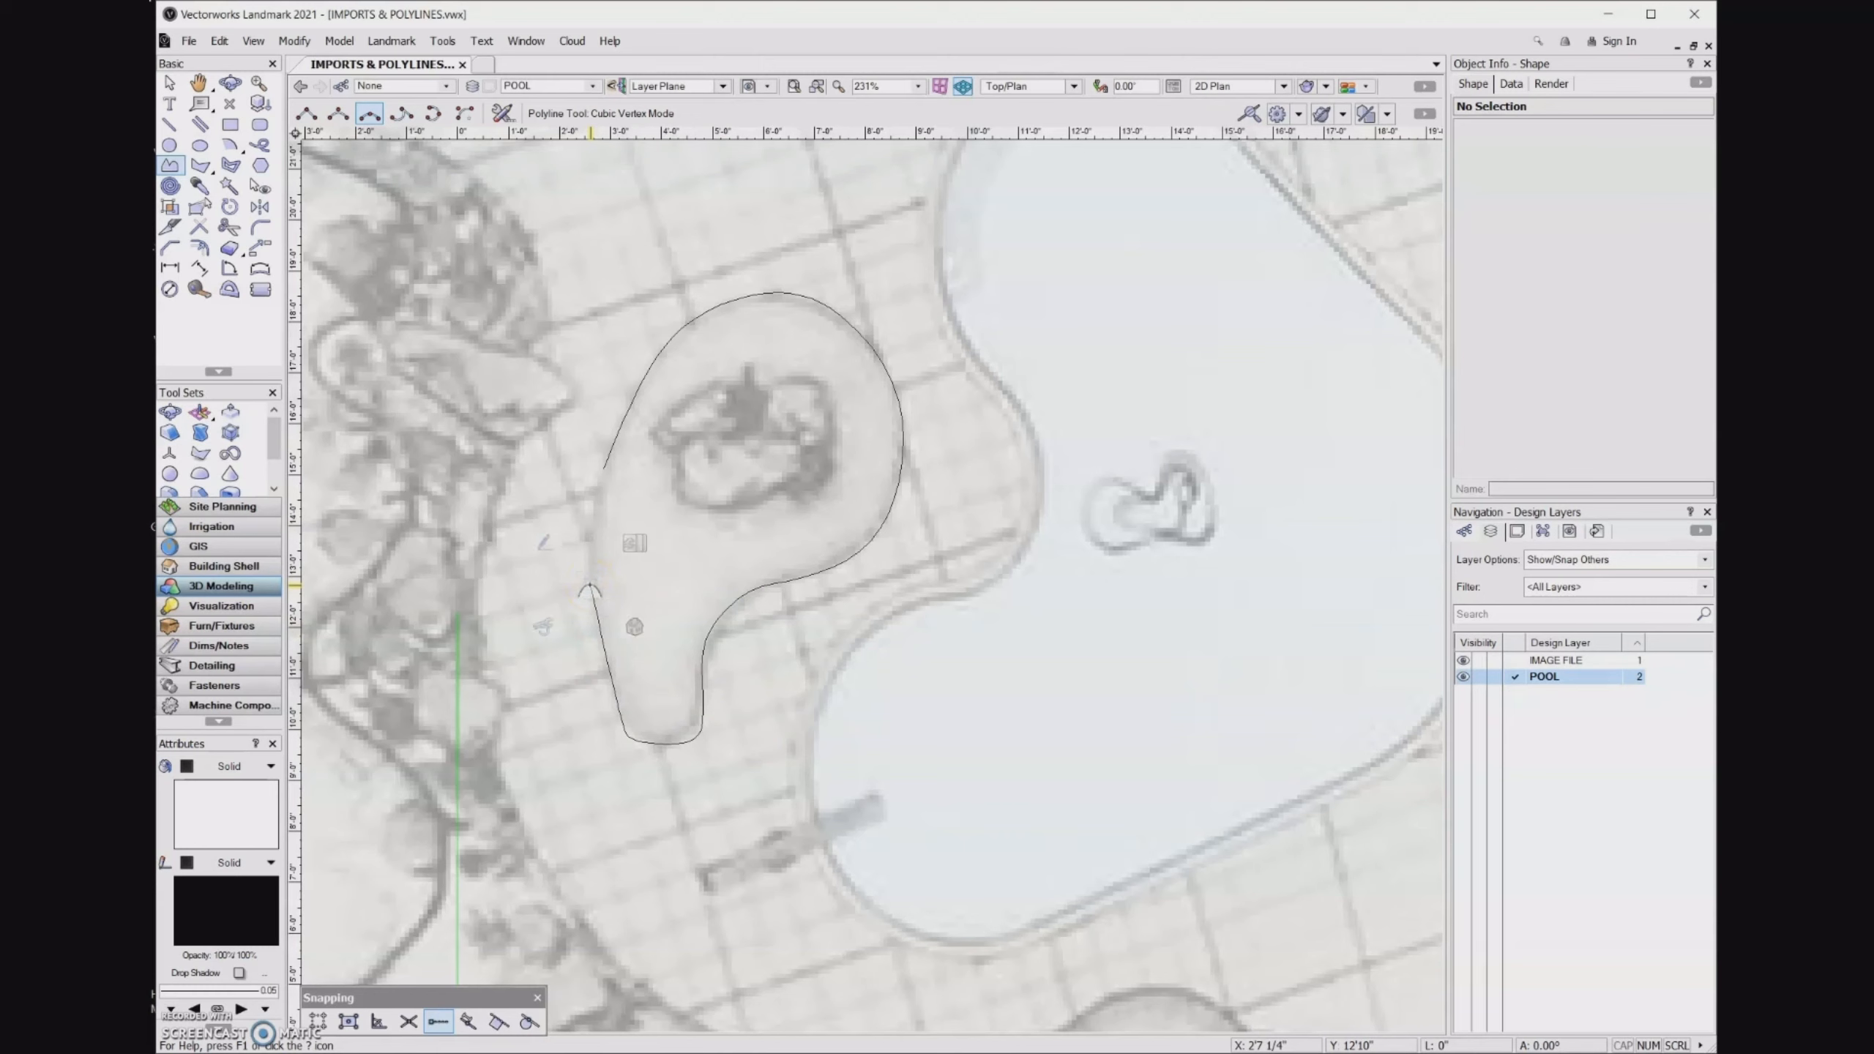
pyautogui.click(589, 590)
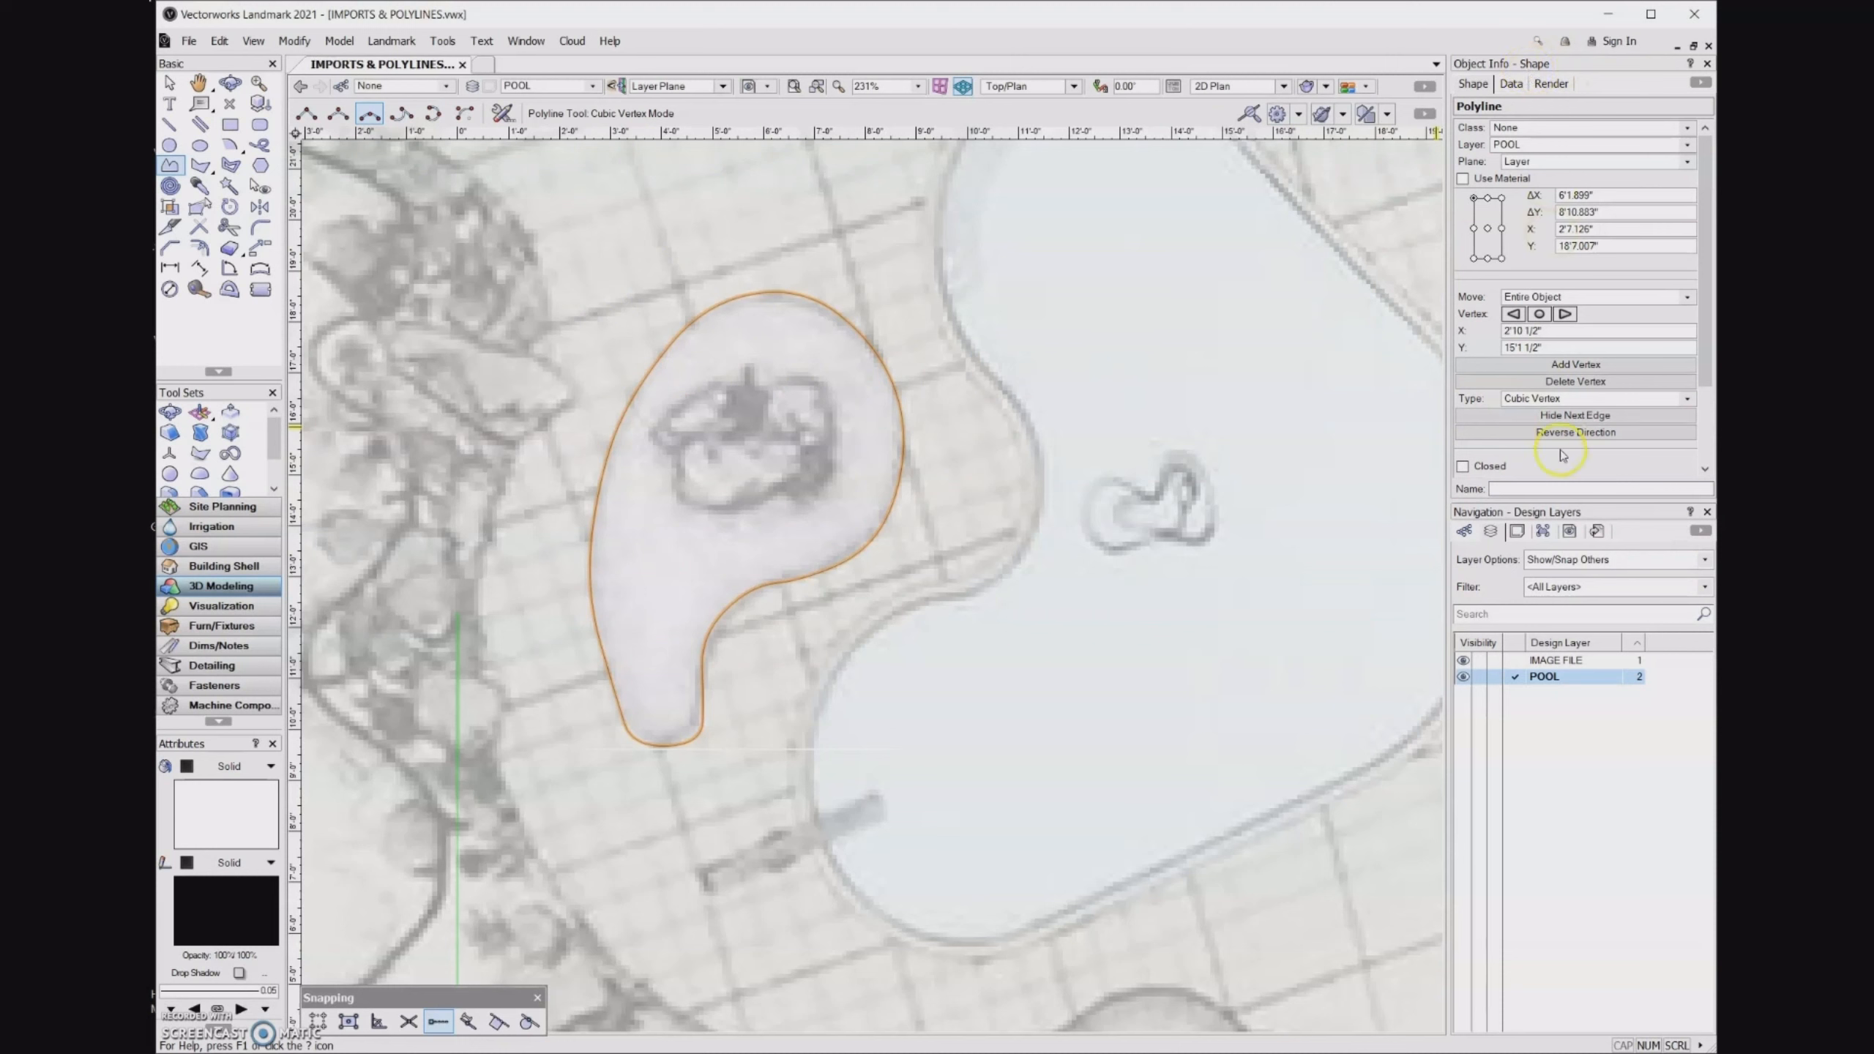
pyautogui.click(1463, 467)
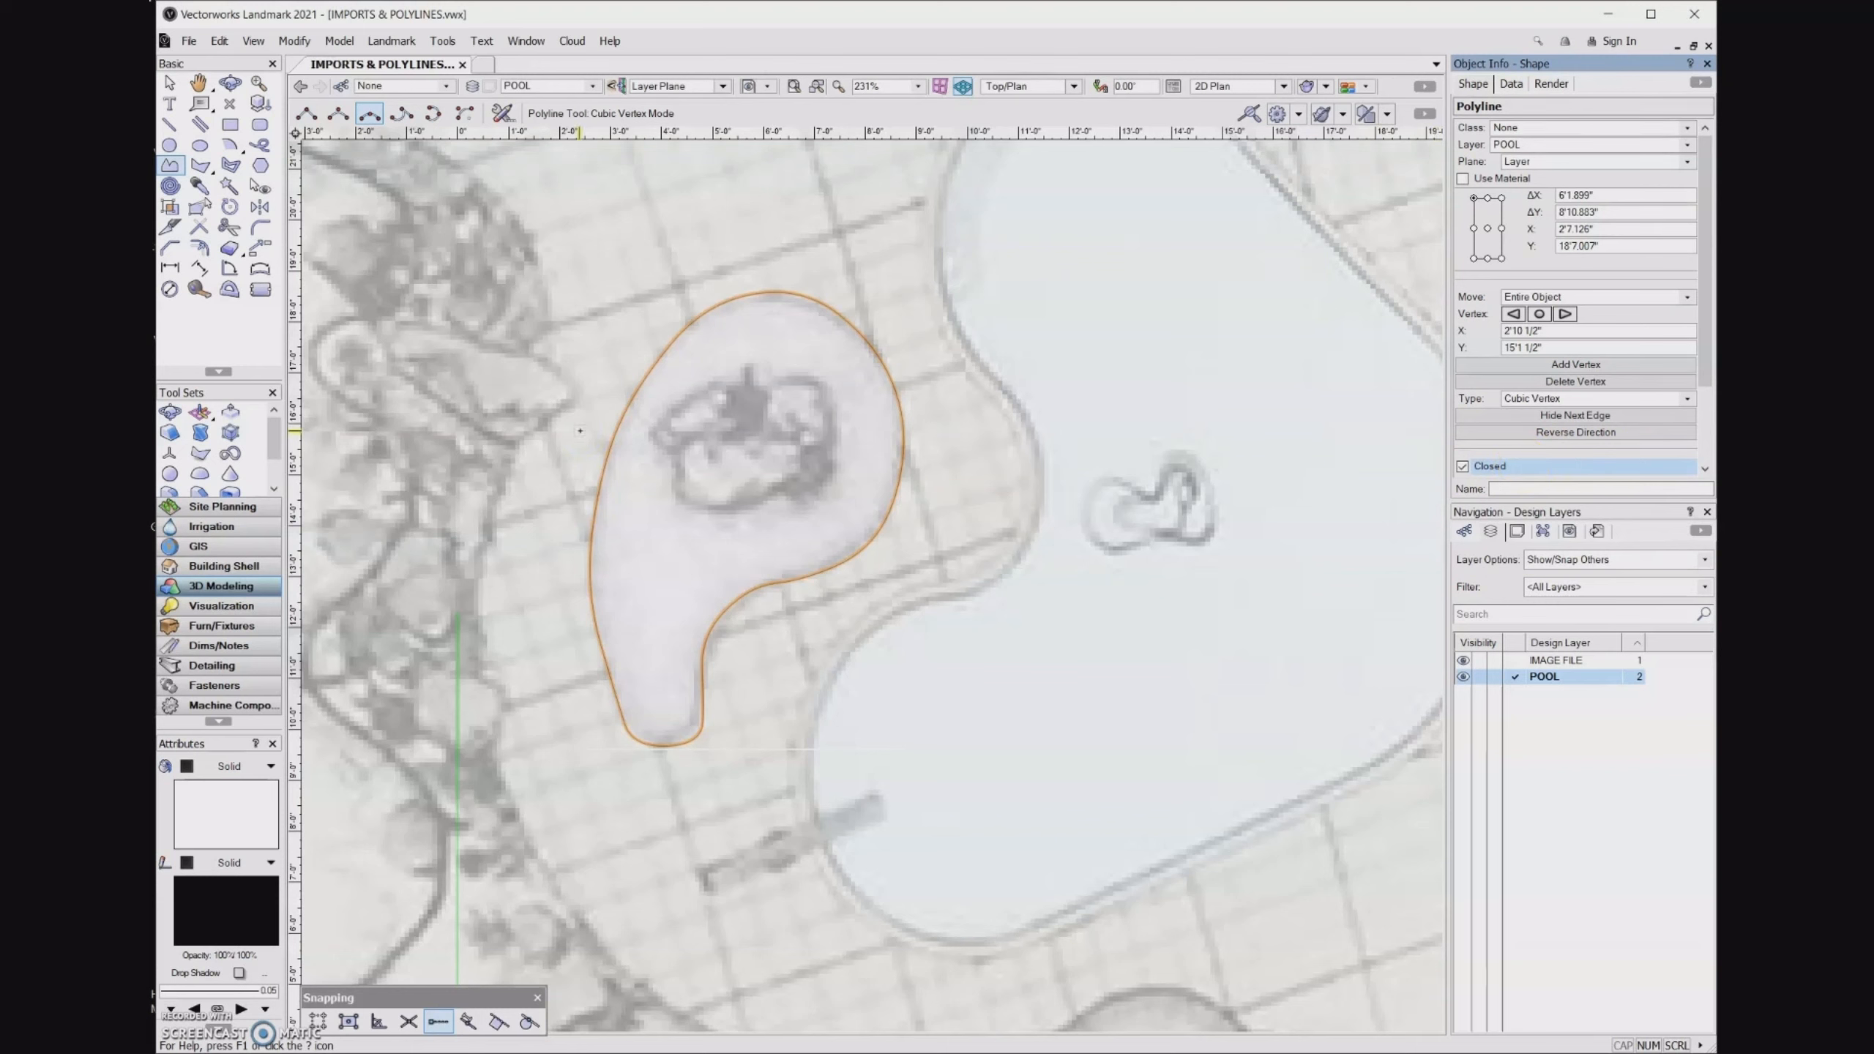
# Reshape the teardrop bed by nudging the tail's southeast vertex and the northern vertex slightly inward to match the sketch.
pyautogui.click(619, 425)
pyautogui.click(198, 208)
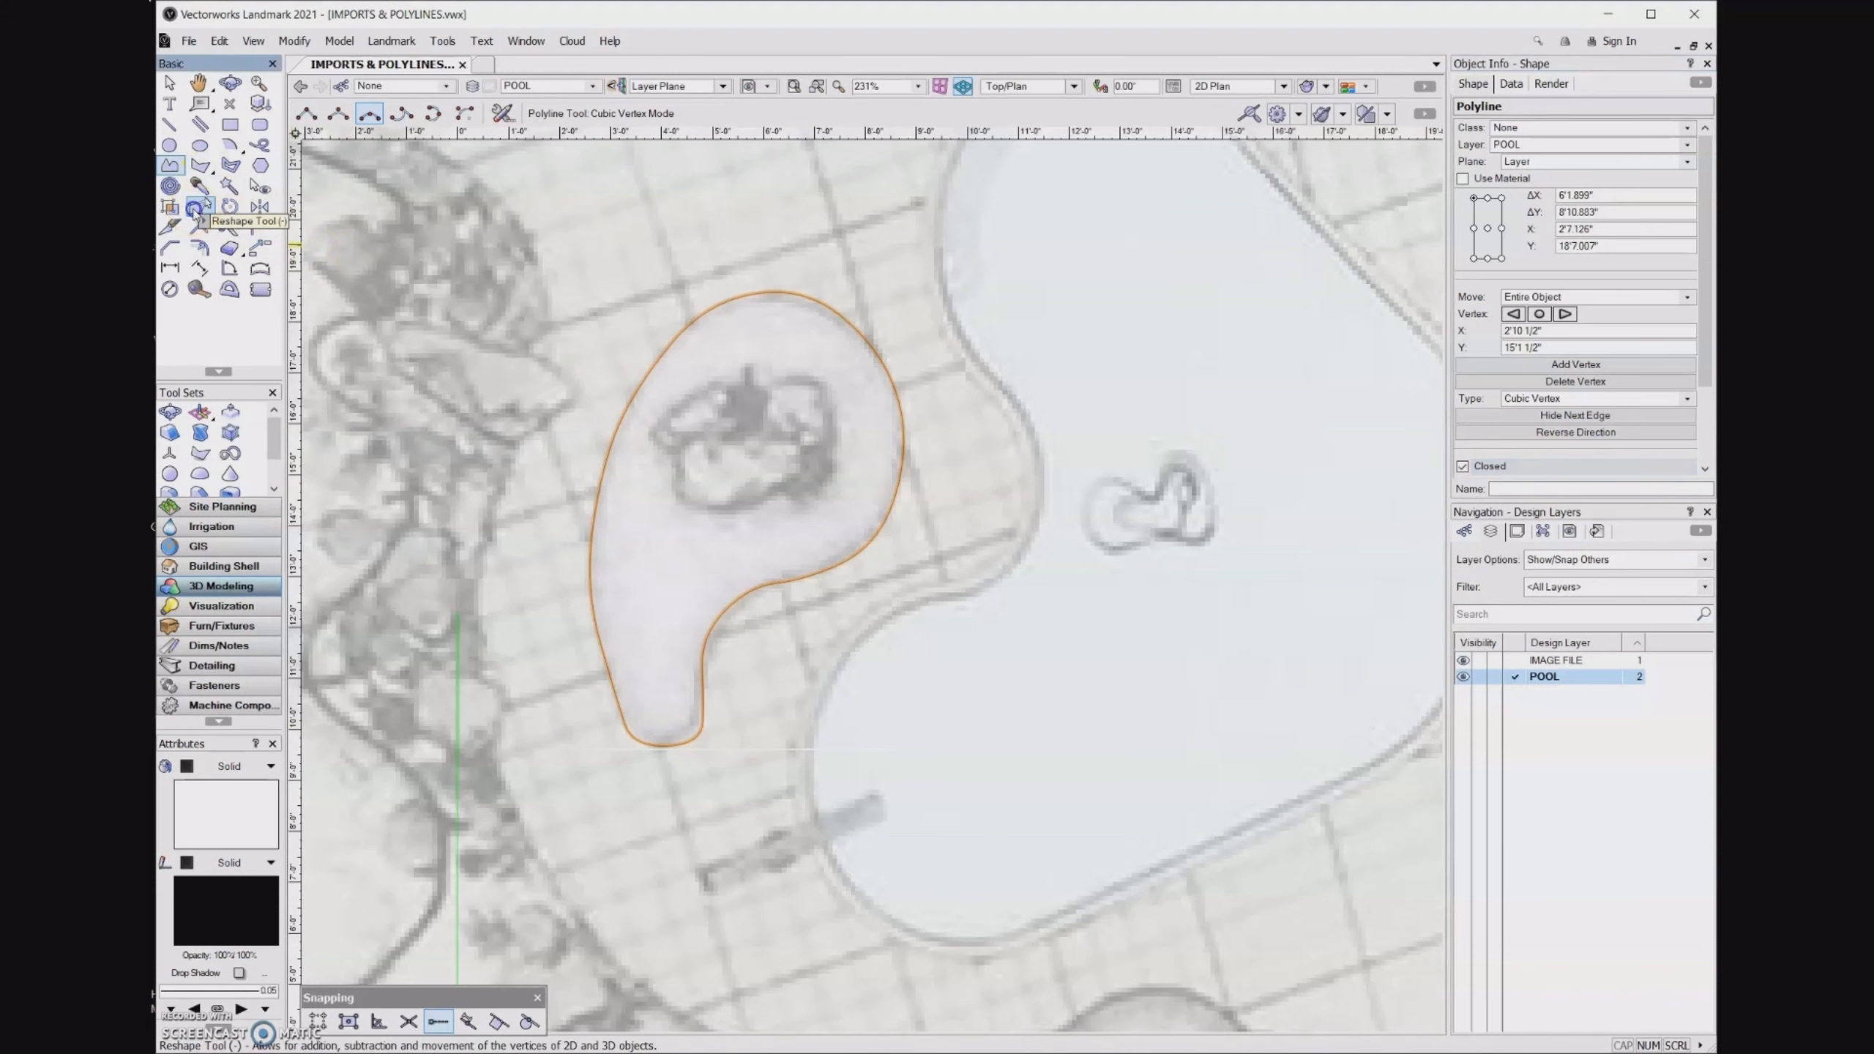
pyautogui.scroll(2, 815, 669)
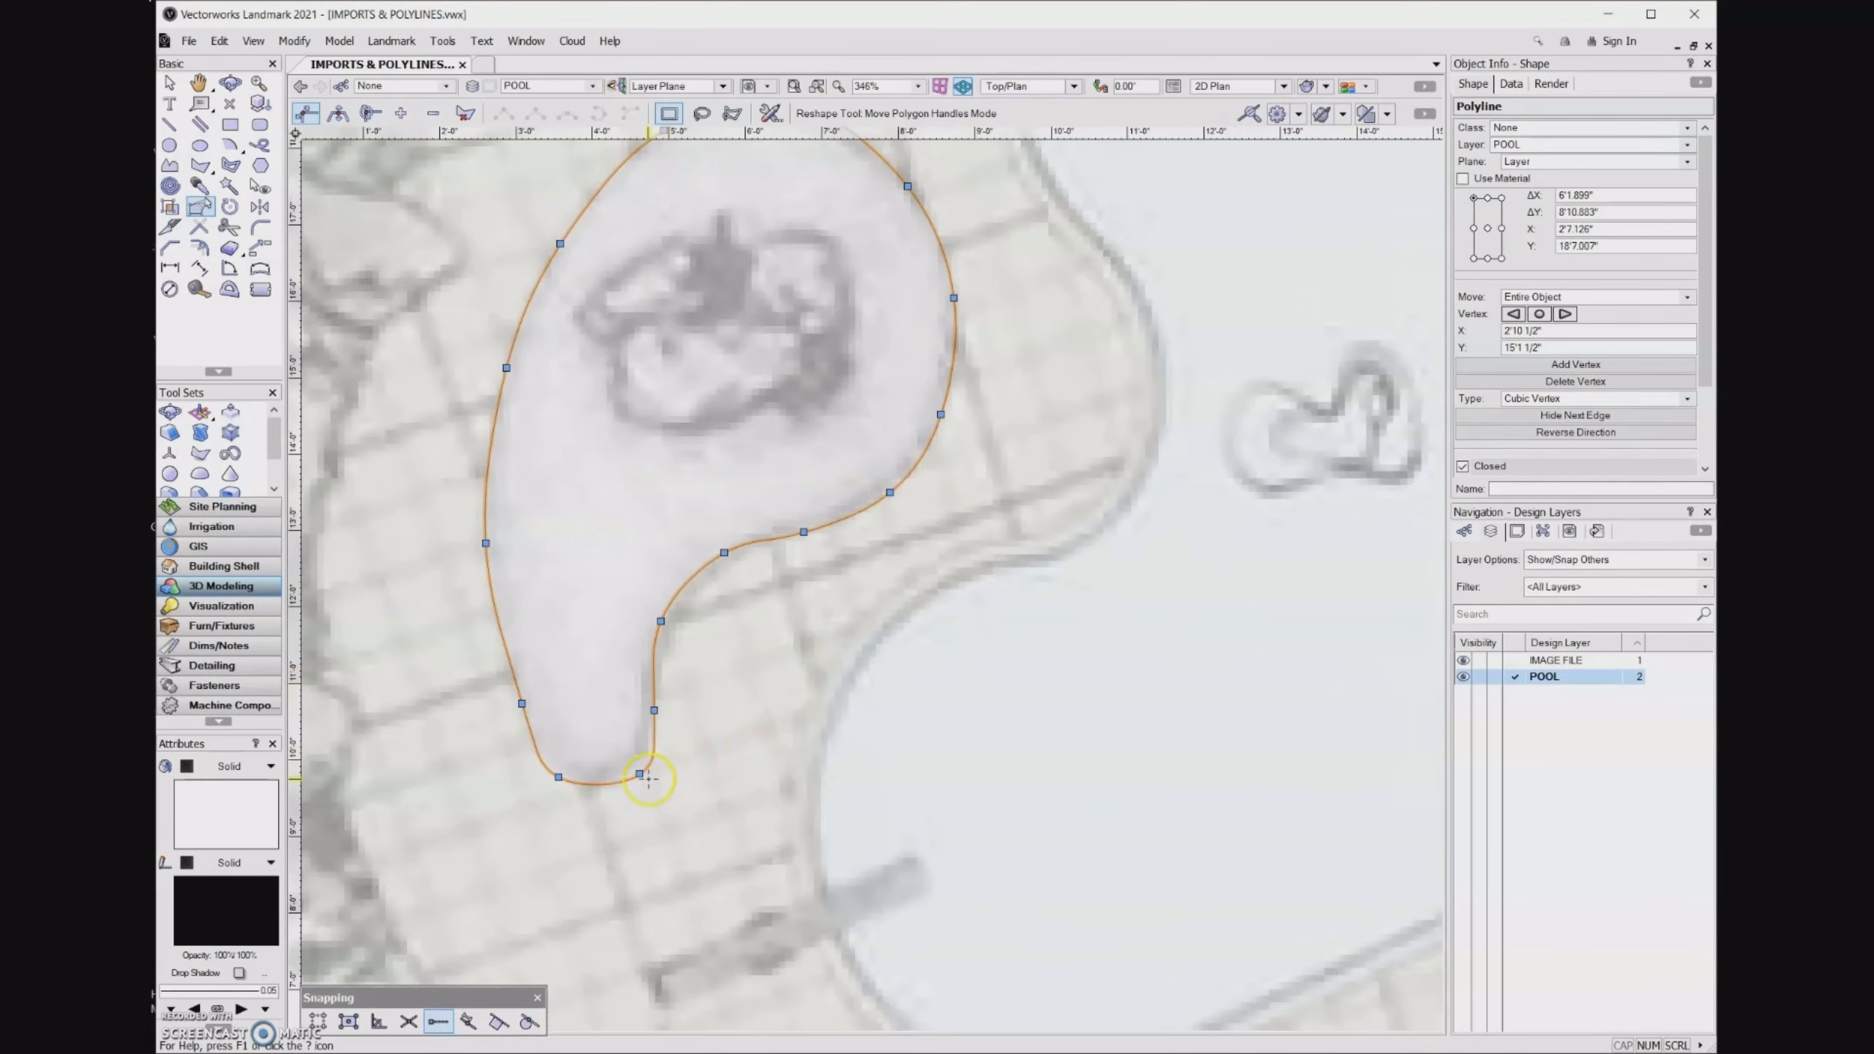
pyautogui.moveTo(640, 775); pyautogui.dragTo(628, 770)
pyautogui.scroll(-2, 732, 670)
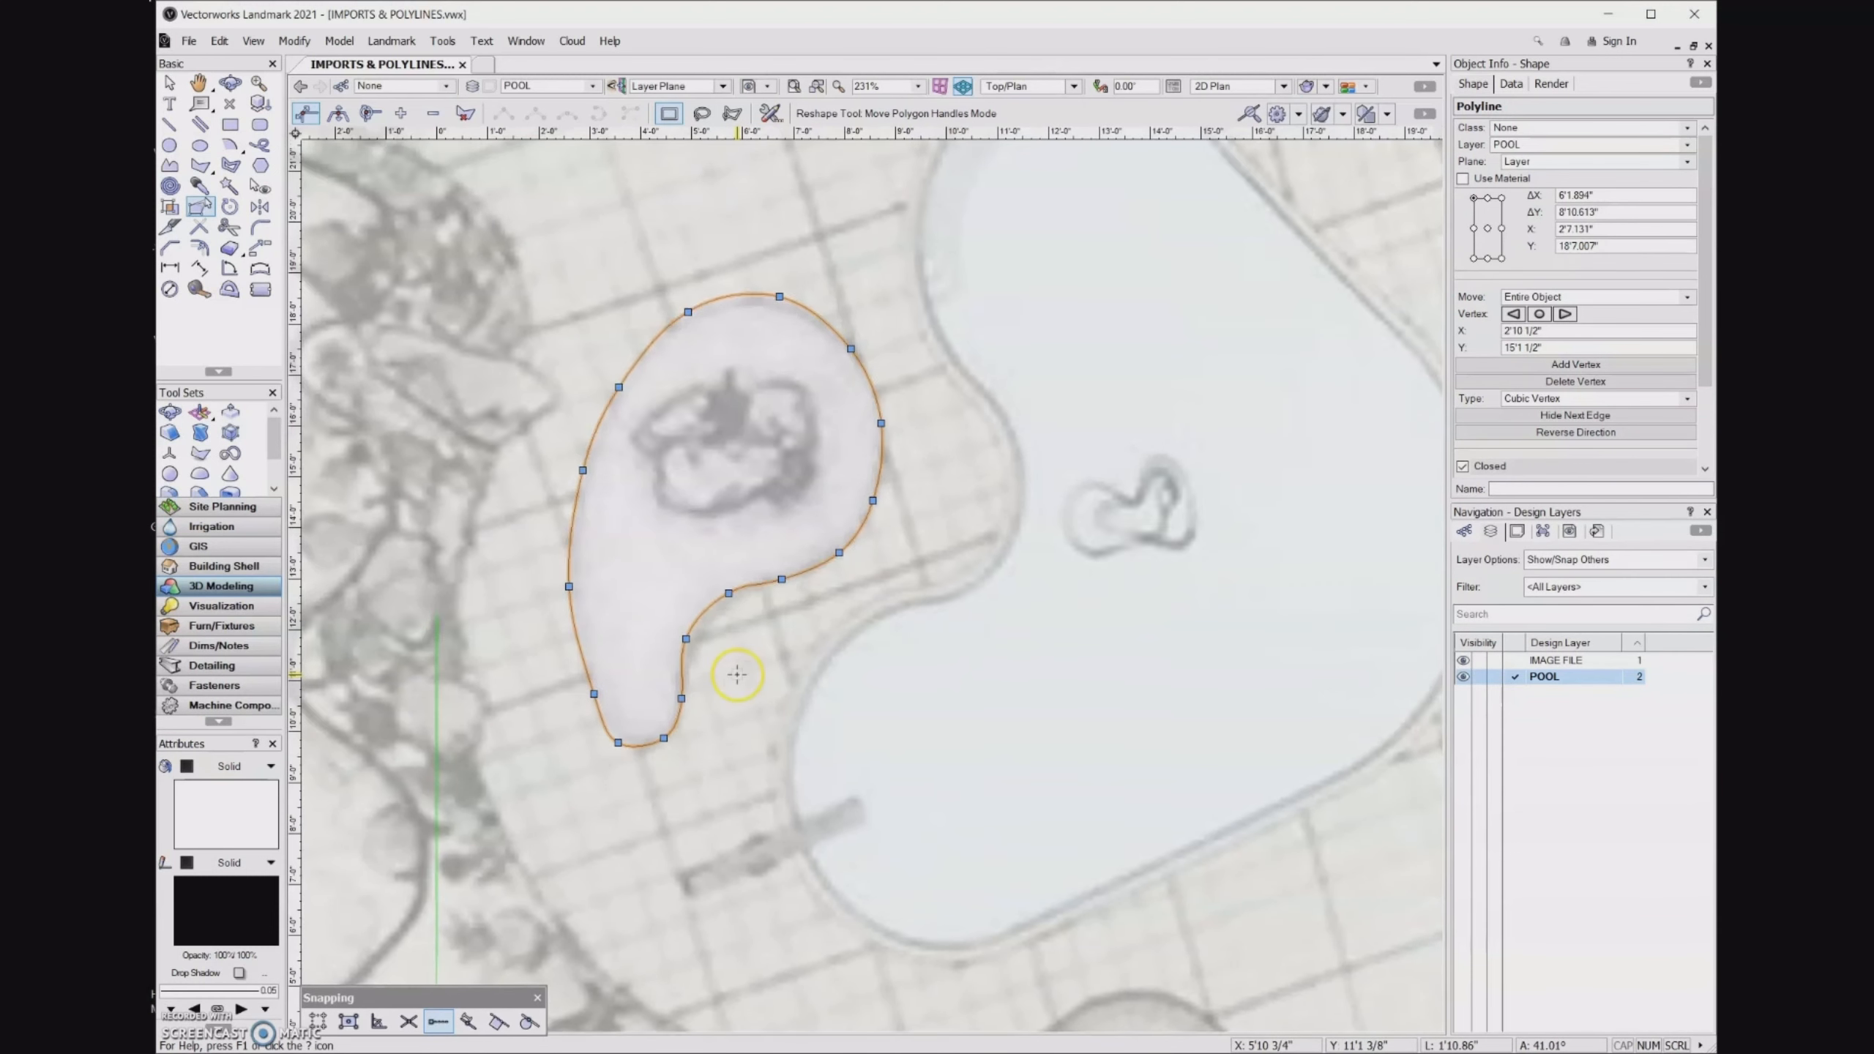
pyautogui.moveTo(779, 296); pyautogui.dragTo(777, 301)
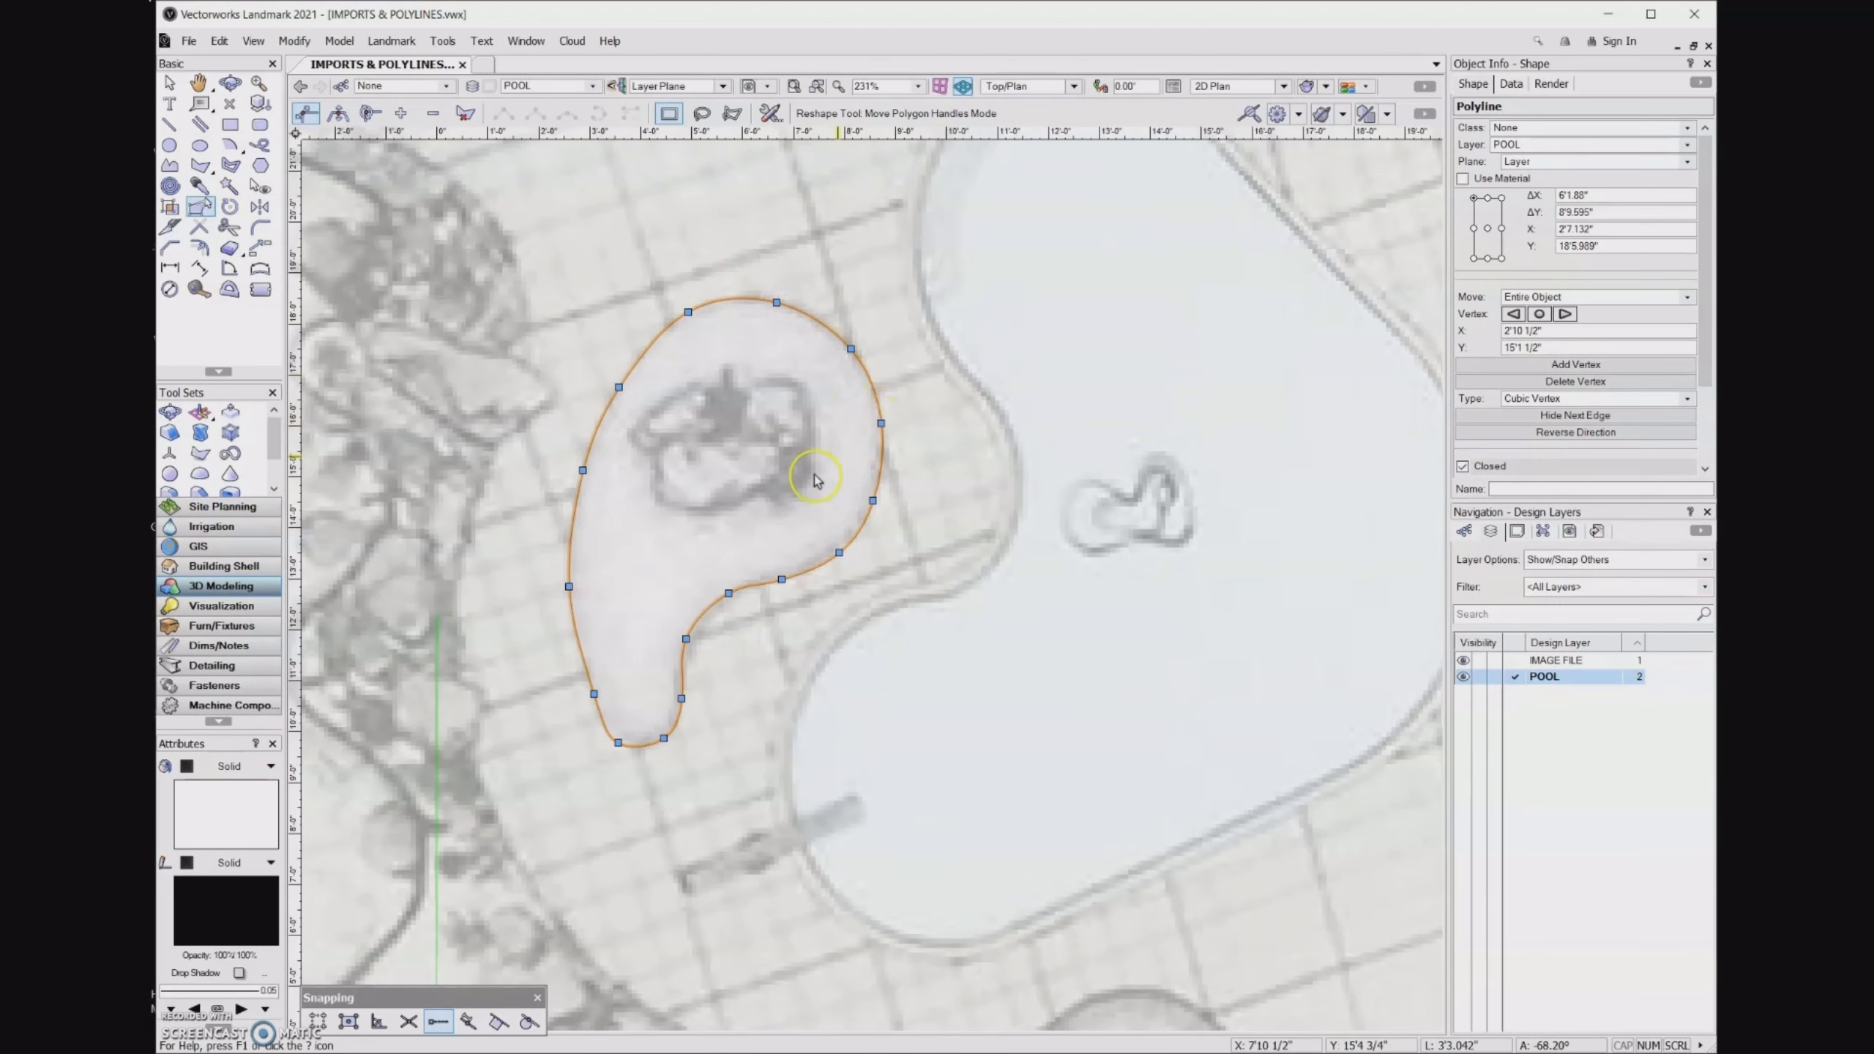
pyautogui.scroll(-2, 493, 507)
pyautogui.scroll(-2, 490, 587)
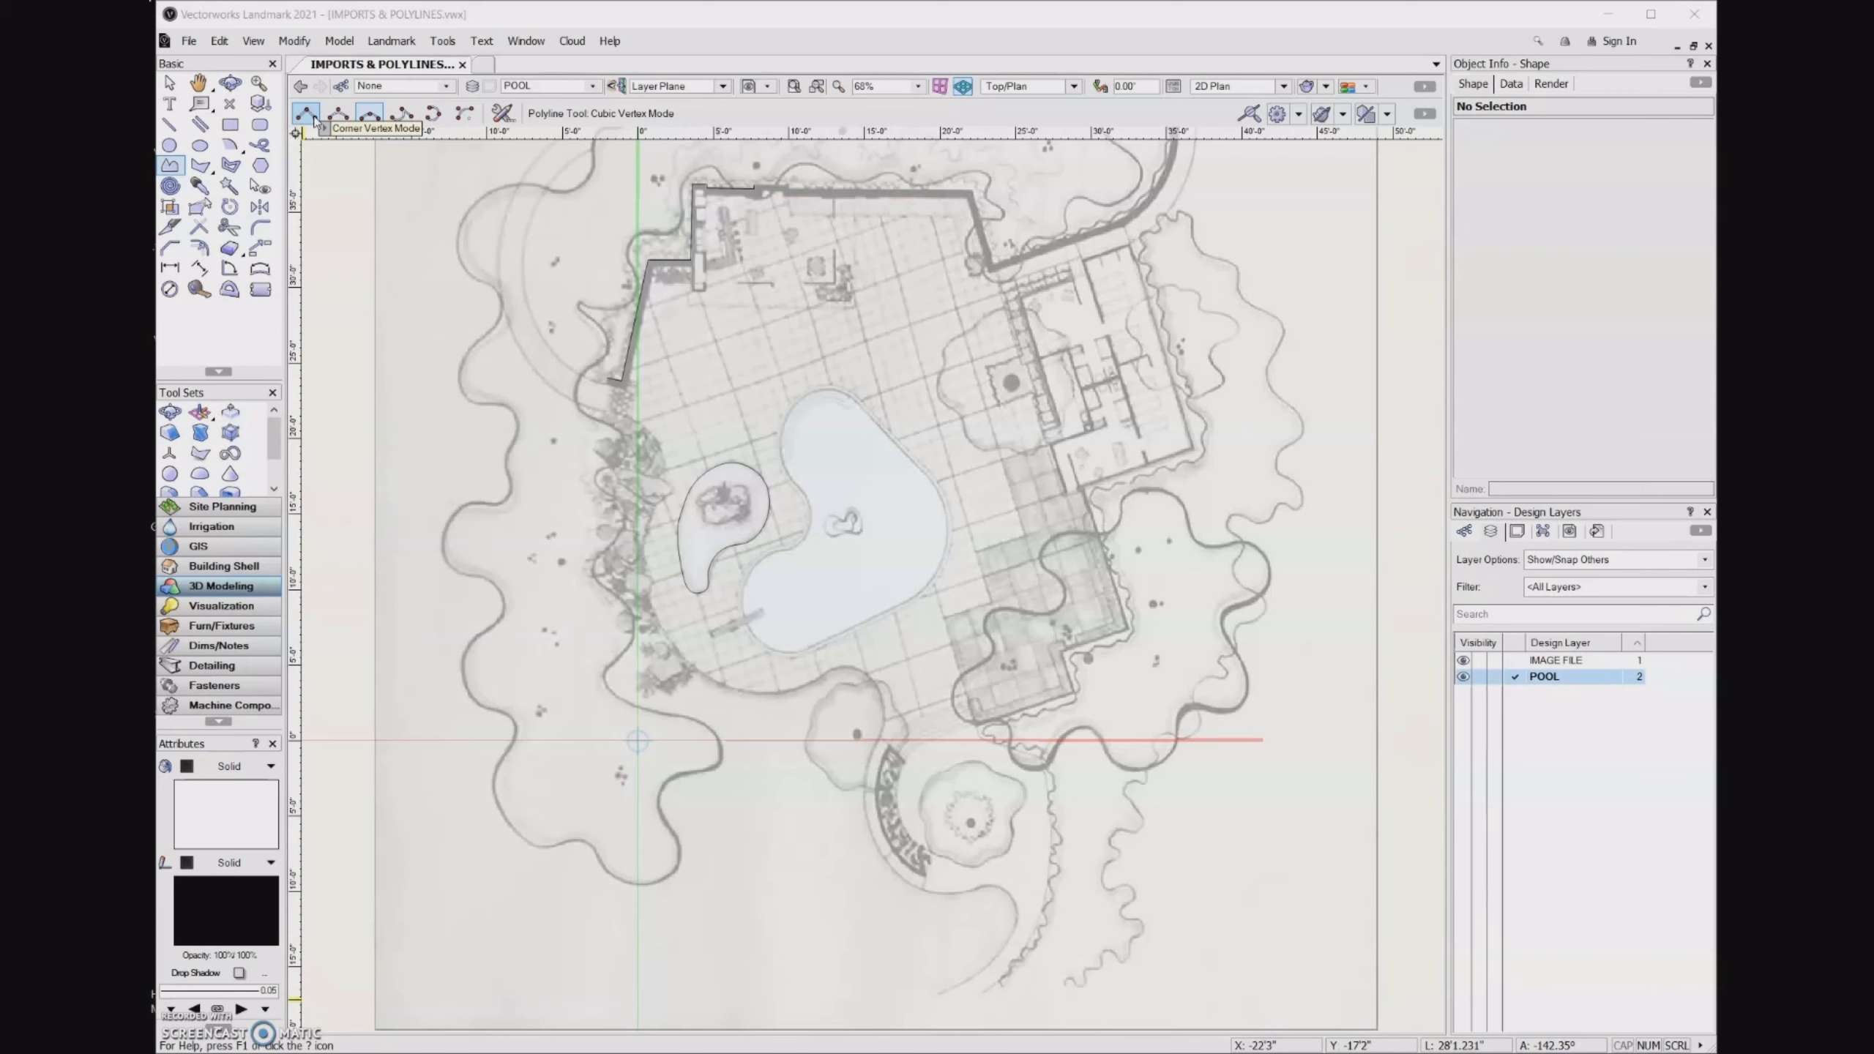
pyautogui.click(338, 114)
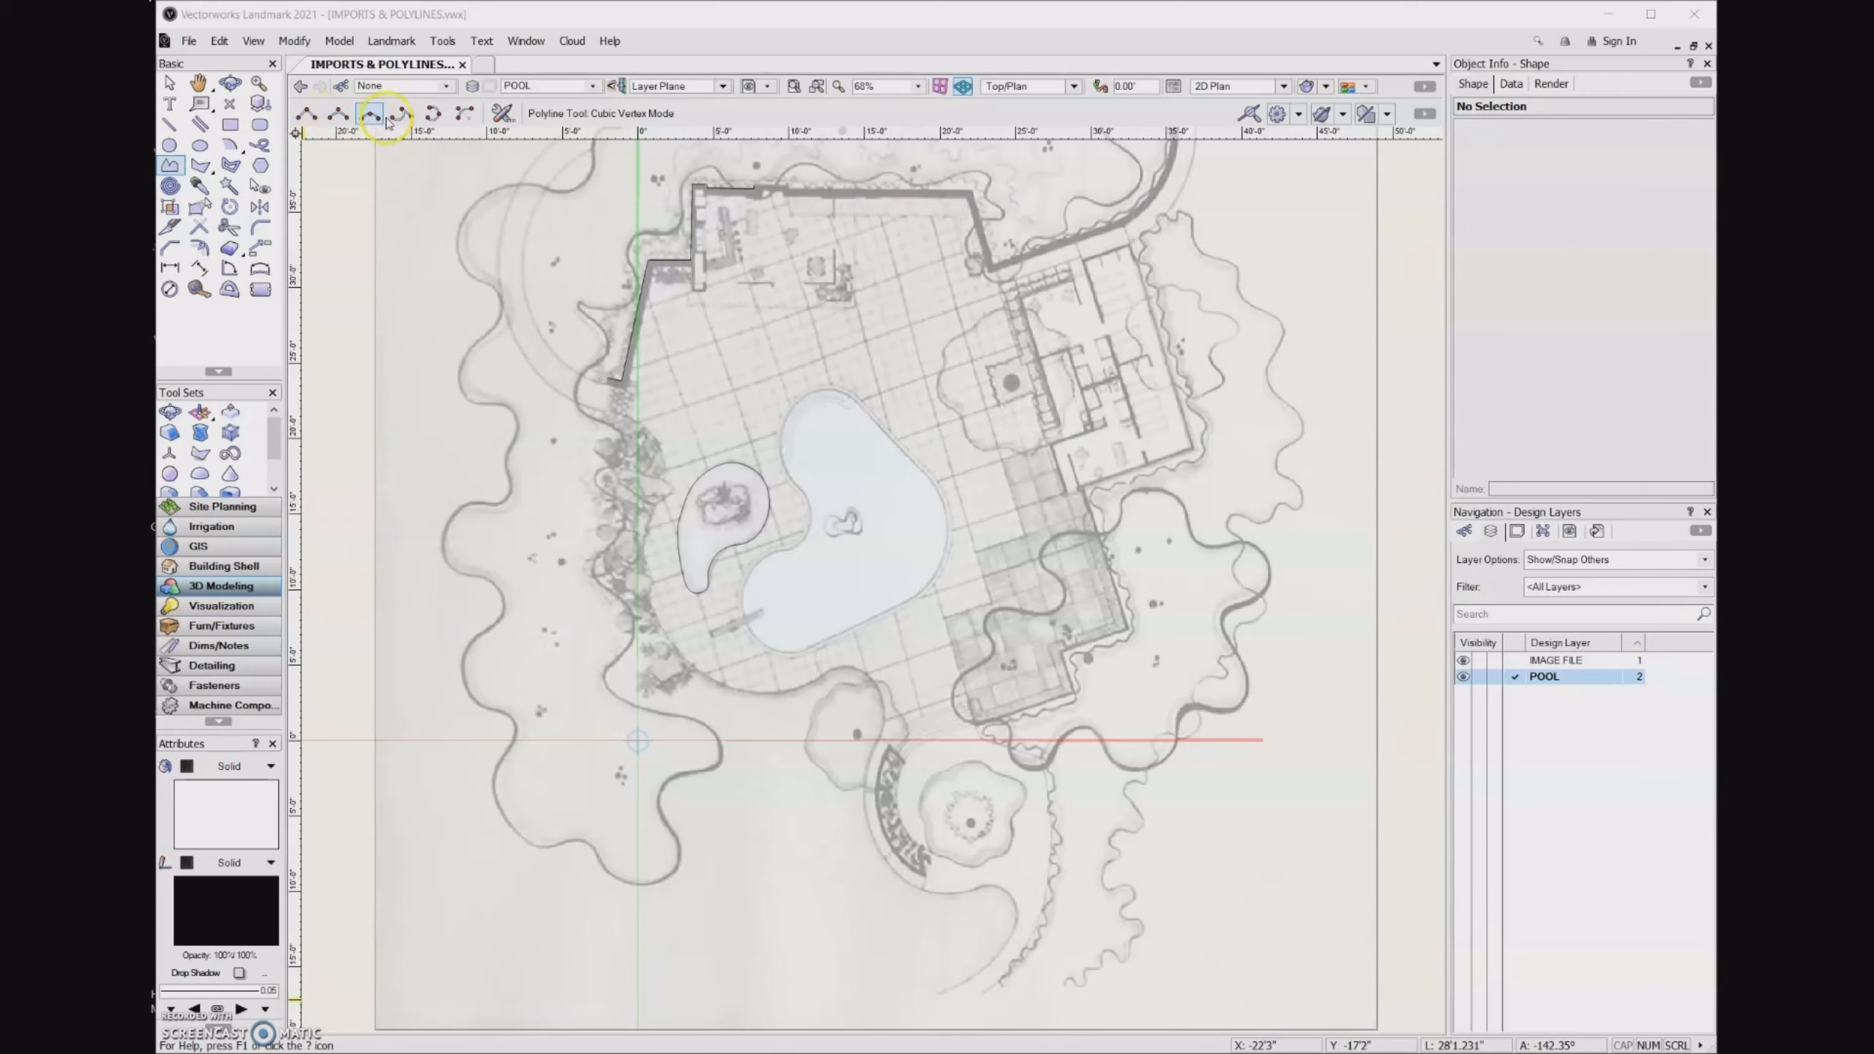
pyautogui.click(369, 114)
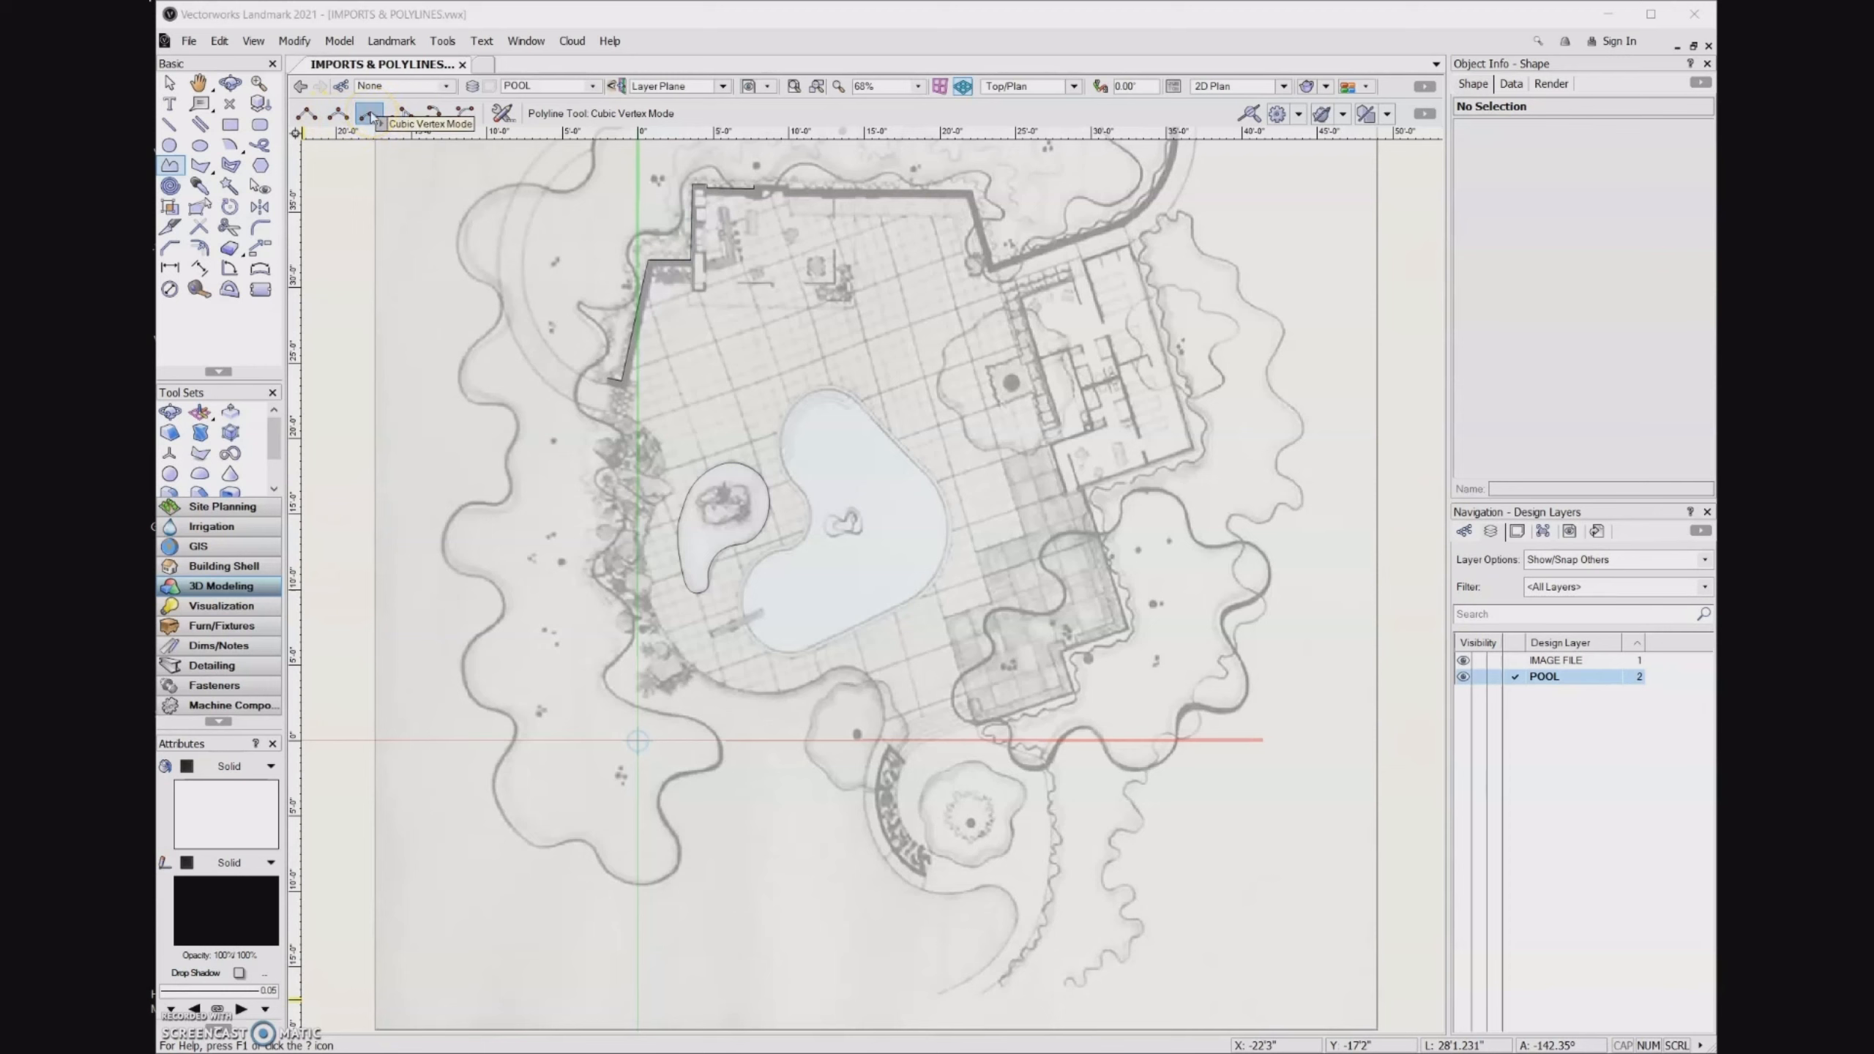